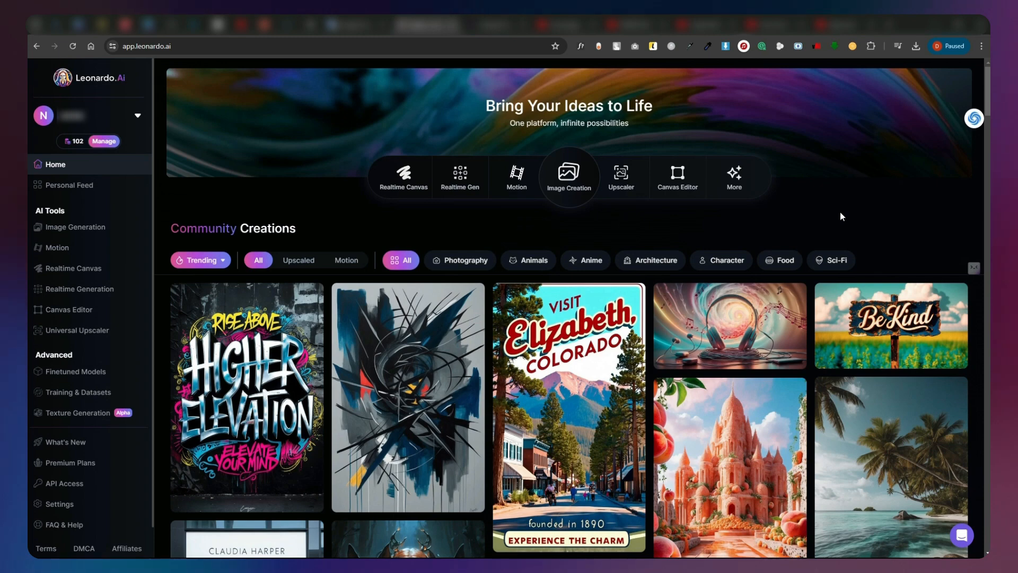
Generate minimalist anime gouache illustrations of a young guy in a purple hoodie at an office laptop before an evening city, and download the third image.
{"action": "left_click", "coordinate": [87, 227]}
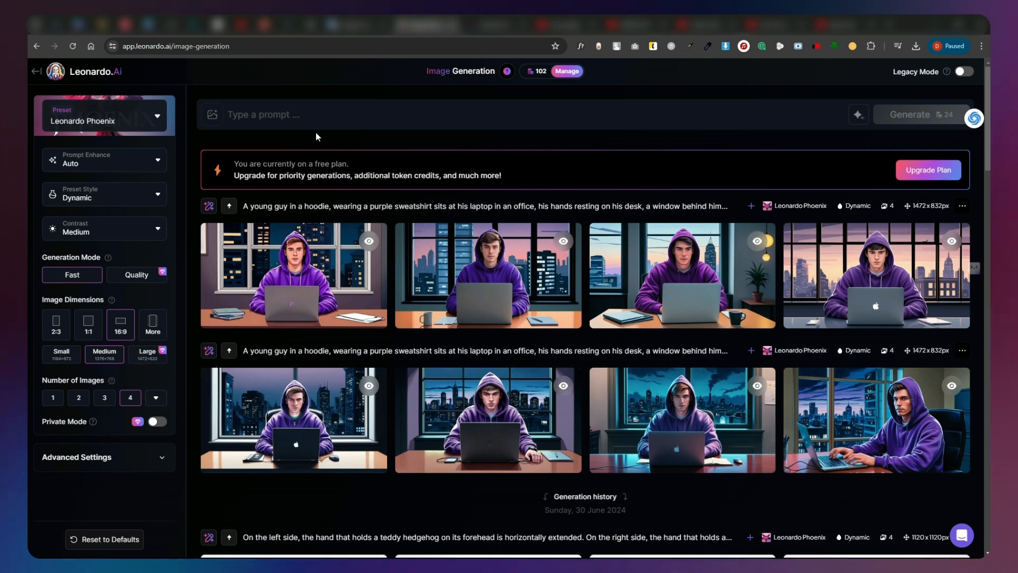
{"action": "left_click", "coordinate": [296, 117]}
{"action": "type", "text": "A young guy in a hoodie, wearing a purple sweatshirt sits at his laptop in an office, his hands resting on his desk, a window behind him overlooking the evening city. The guy is looking straight down the center, ANIME, CYBERPANK MOLONY GENERAL ATMOSPHERE PICTURE MUST BE TRANSFORMED WITH MINIMALISM, FLOAT ILLUSTRATION, Bold LINE, MINIMALISM, REDUCED, GUASH ILLUSTRATIONS. 8K RESOLUTION. The room is dimly lit. Gouache illustration. 8K resolution."}
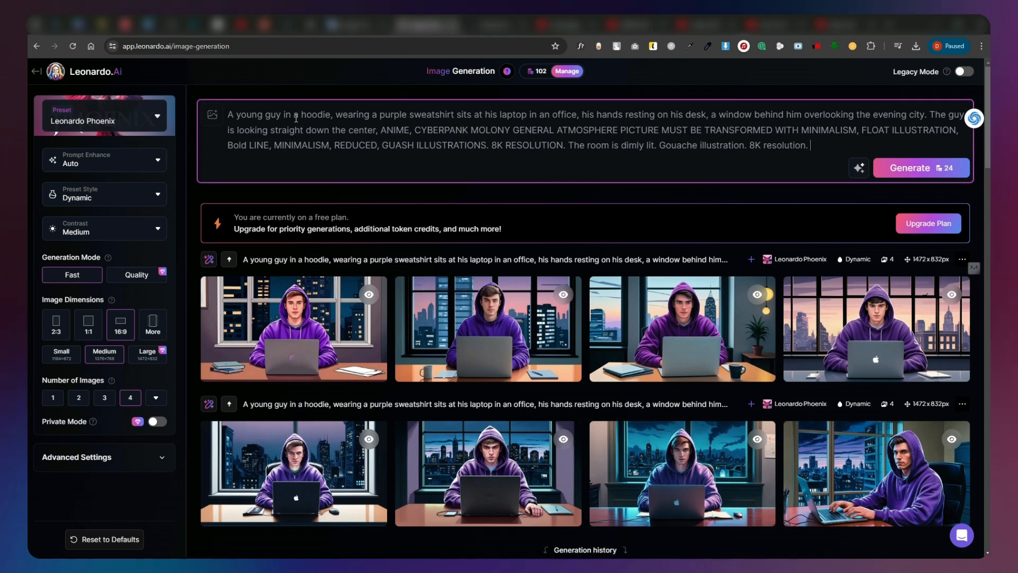
{"action": "left_click", "coordinate": [927, 176]}
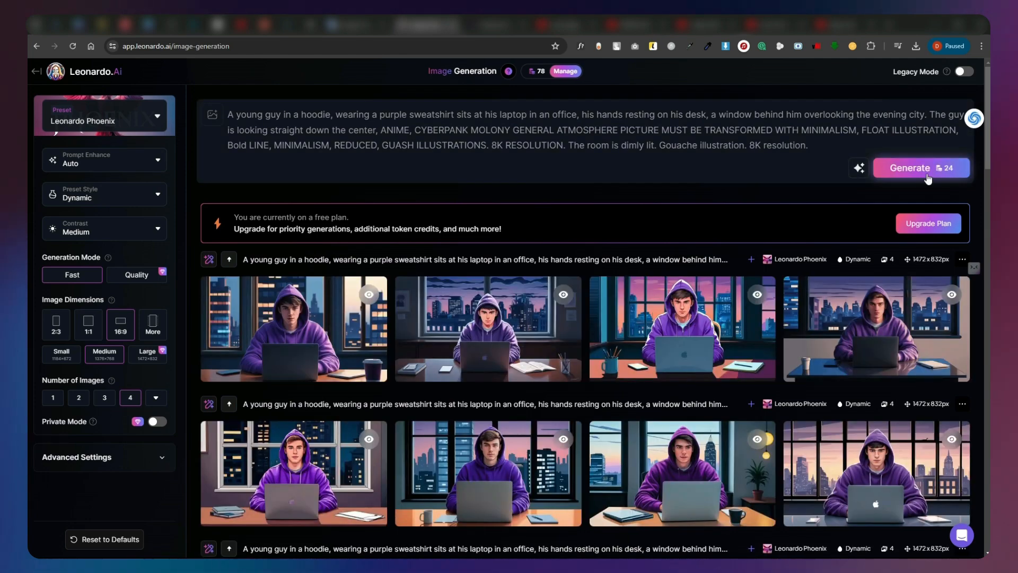
{"action": "left_click", "coordinate": [668, 321]}
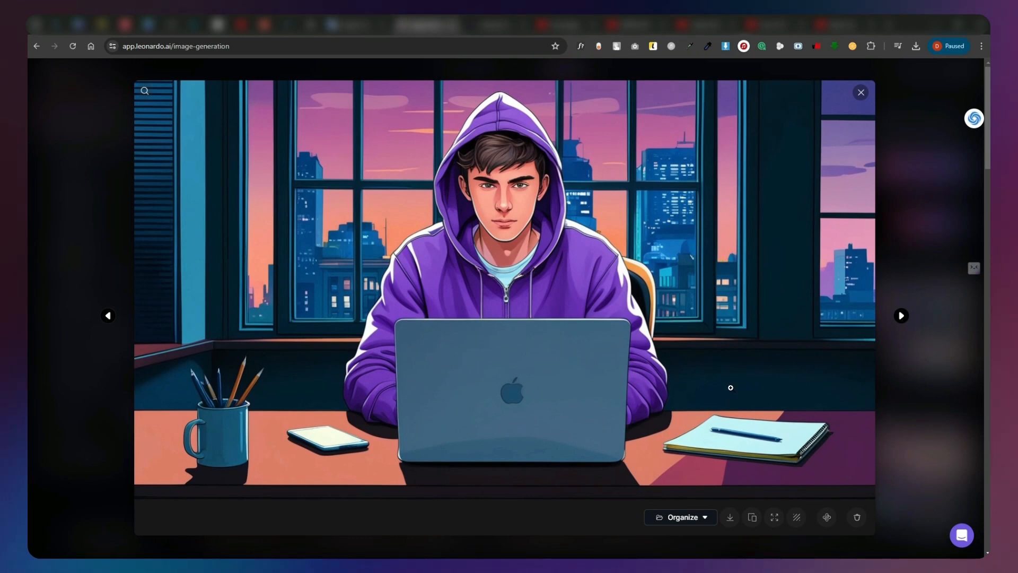
{"action": "left_click", "coordinate": [728, 520]}
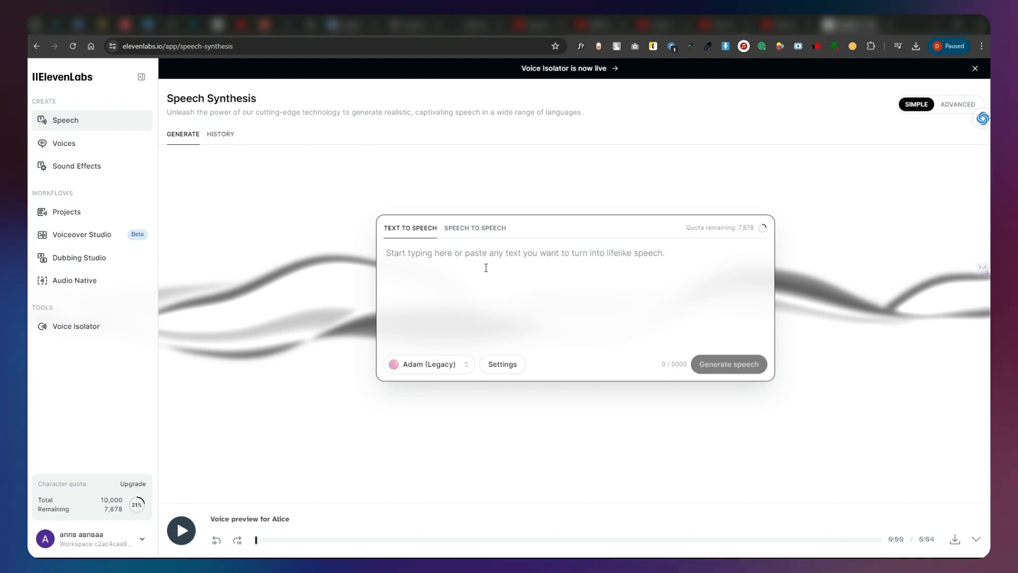
Switch to ElevenLabs and enter the greeting script running from "Hi everyone, welcome to my channel." to "And here we go!" for text to speech.
{"action": "left_click", "coordinate": [598, 298]}
{"action": "type", "text": "Hi everyone, welcome to my channel. Today I will show you how to make a character like me and make me talk. And here we go!"}
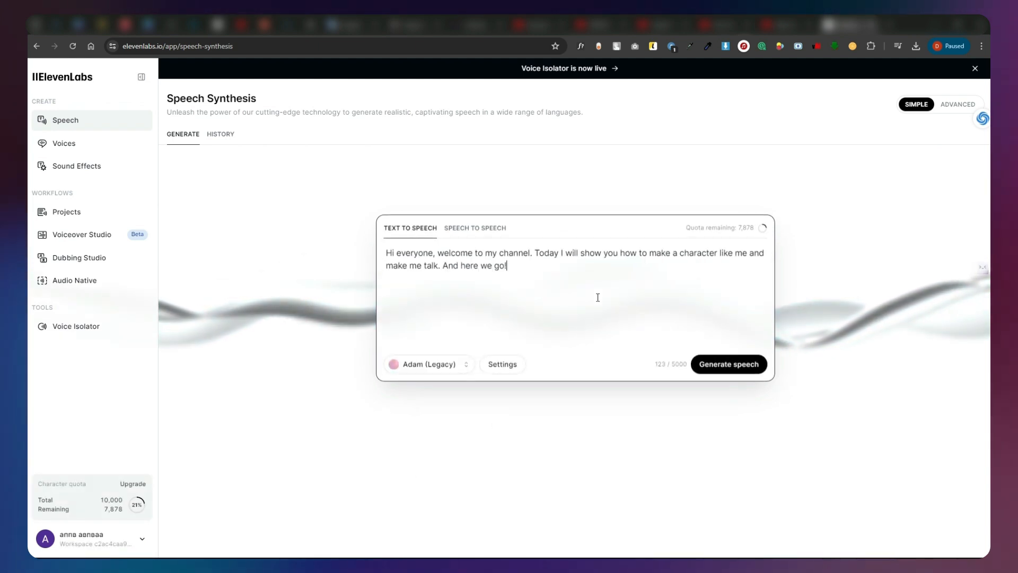
Preview several voices, including Bill, Brian, Callum, Laura and George, and select George for the speech.
{"action": "left_click", "coordinate": [446, 365]}
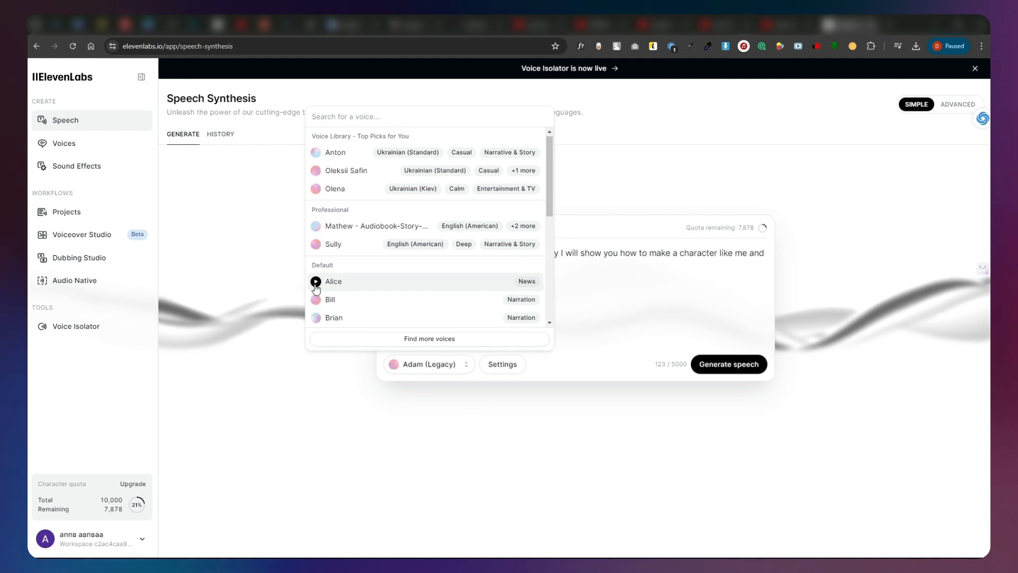
{"action": "scroll", "coordinate": [318, 284], "scroll_direction": "down", "scroll_amount": 2}
{"action": "left_click", "coordinate": [316, 249]}
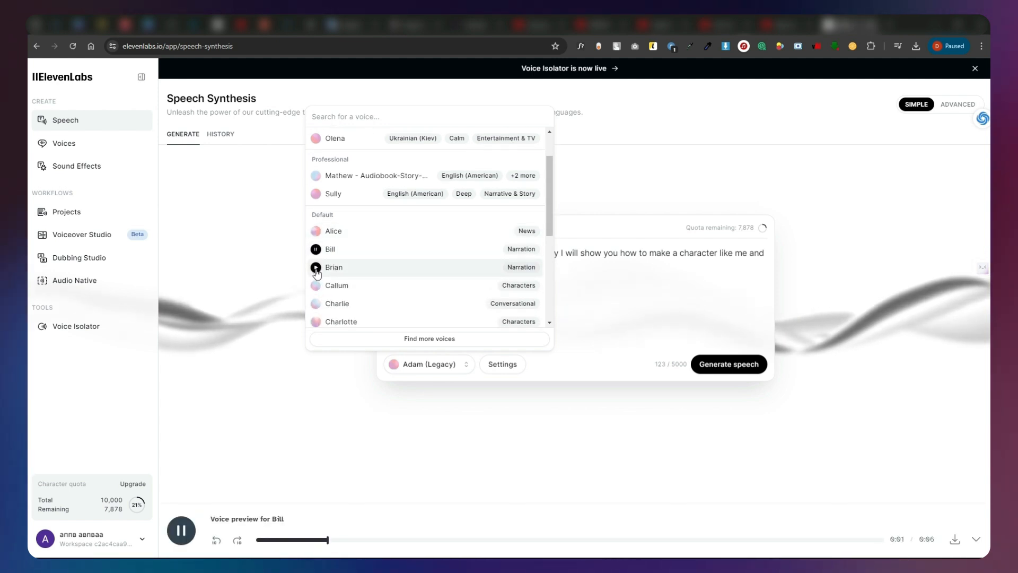
{"action": "left_click", "coordinate": [316, 267]}
{"action": "left_click", "coordinate": [316, 286]}
{"action": "scroll", "coordinate": [316, 287], "scroll_direction": "down", "scroll_amount": 2}
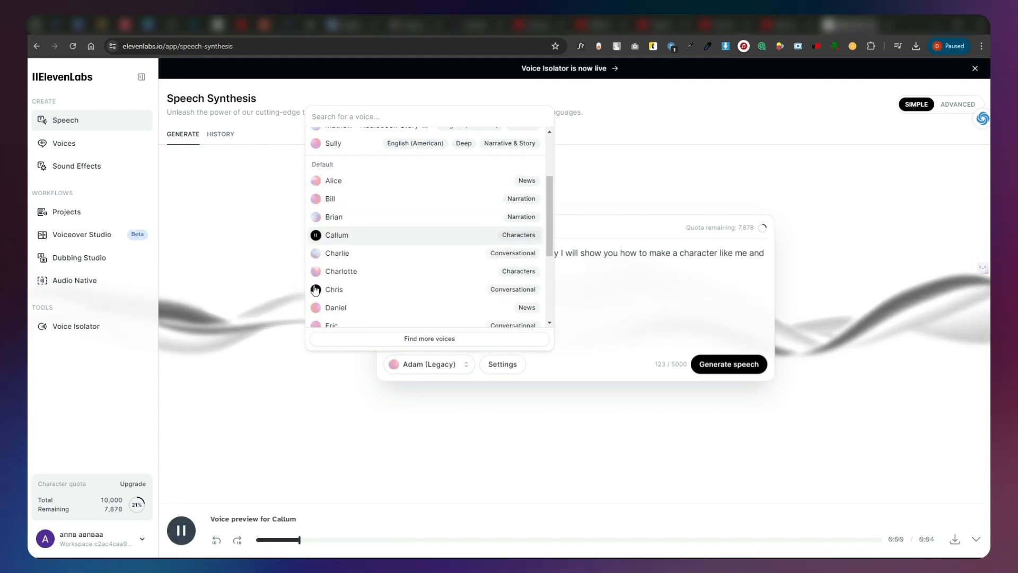
{"action": "left_click", "coordinate": [316, 278]}
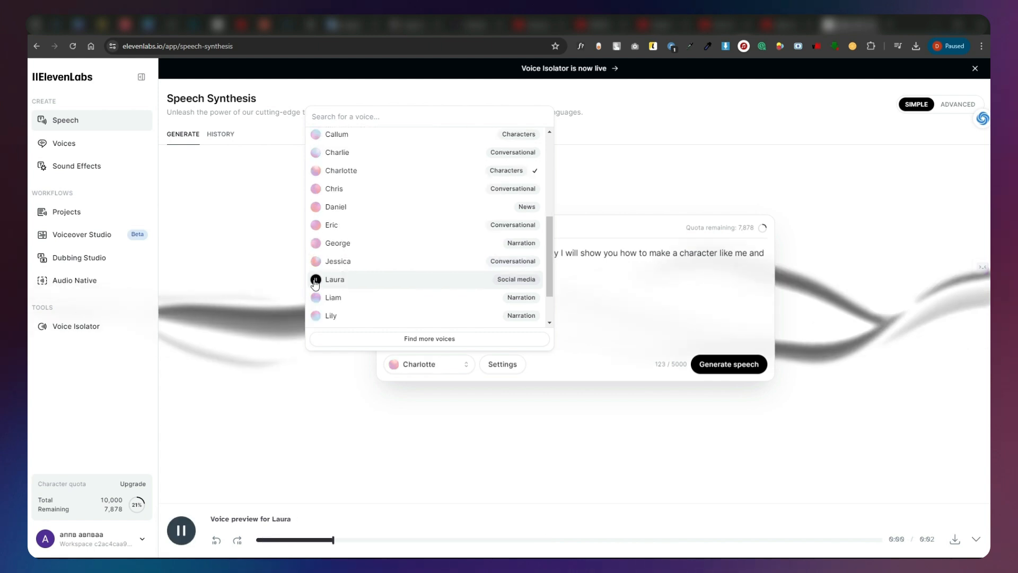
{"action": "left_click", "coordinate": [316, 243]}
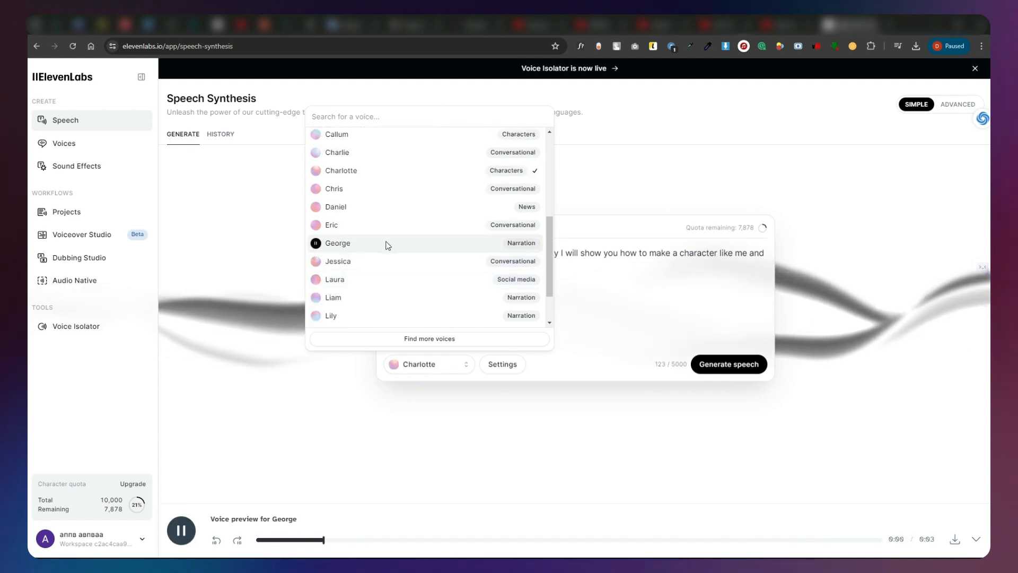
{"action": "left_click", "coordinate": [399, 243]}
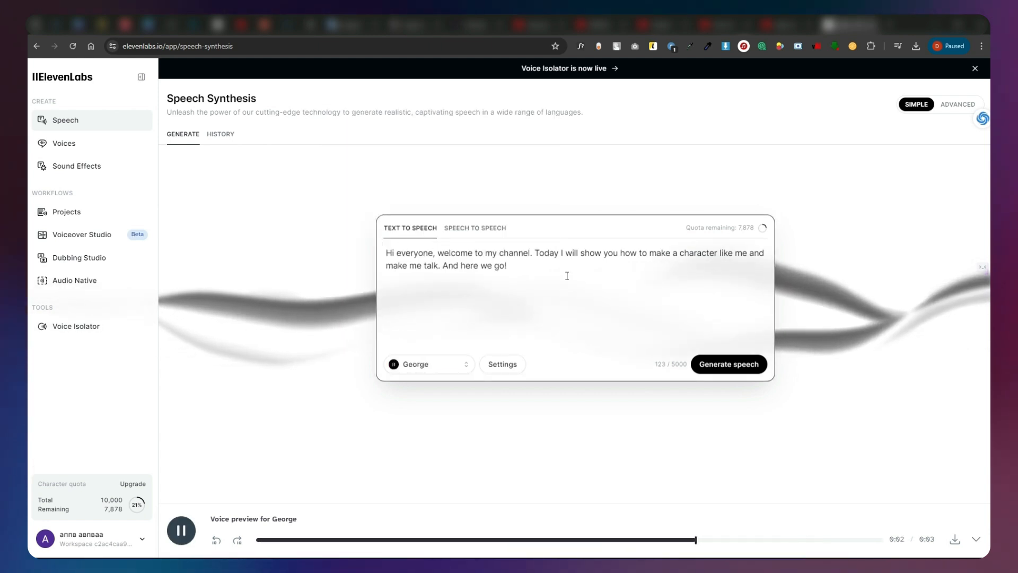
Generate the speech from the greeting script and download the audio file.
{"action": "left_click", "coordinate": [735, 366]}
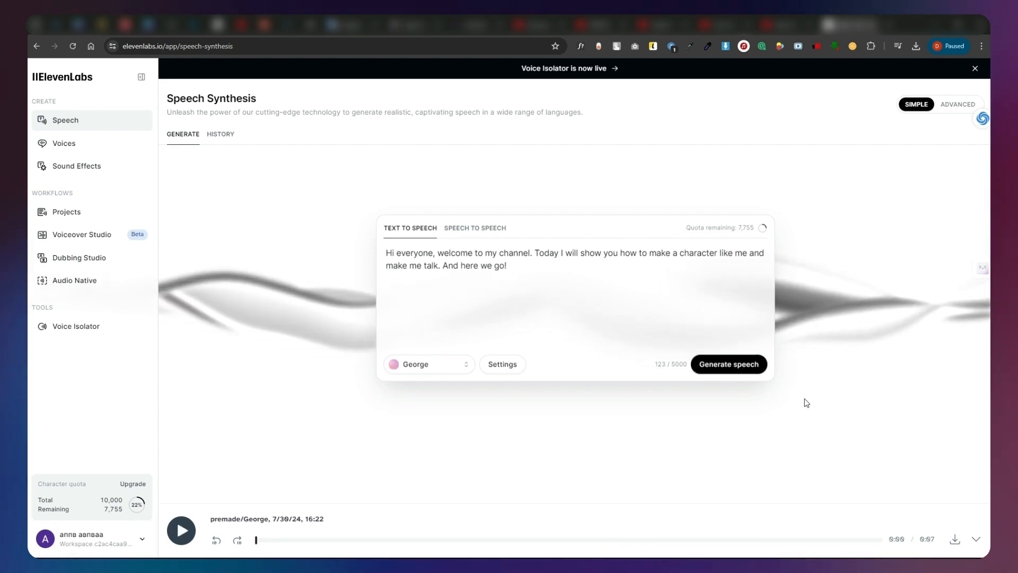
{"action": "left_click", "coordinate": [955, 540]}
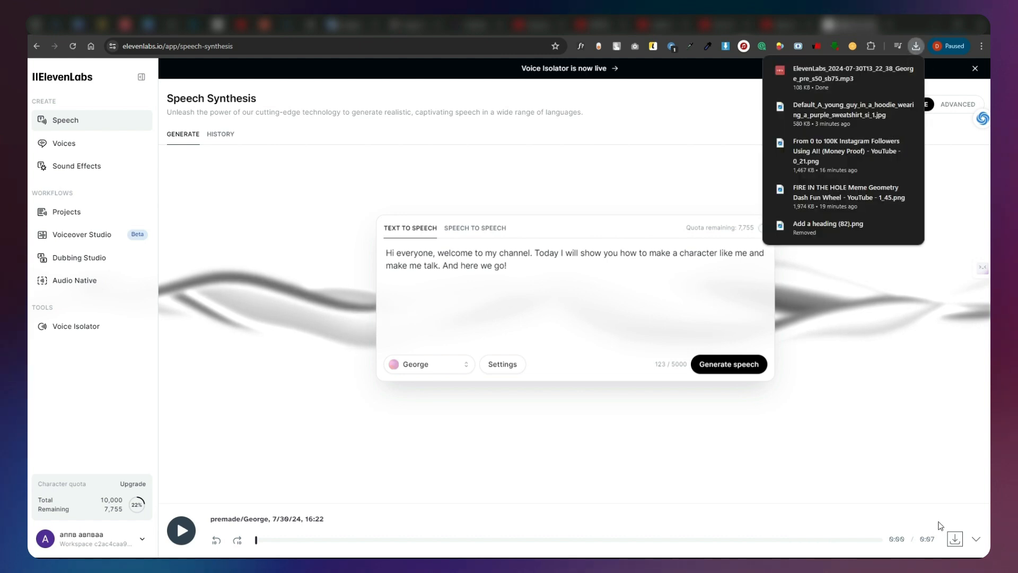
Switch to Adobe Express, start its Animate from audio tool, and choose the character Ricky from the Young People category.
{"action": "left_click", "coordinate": [455, 33]}
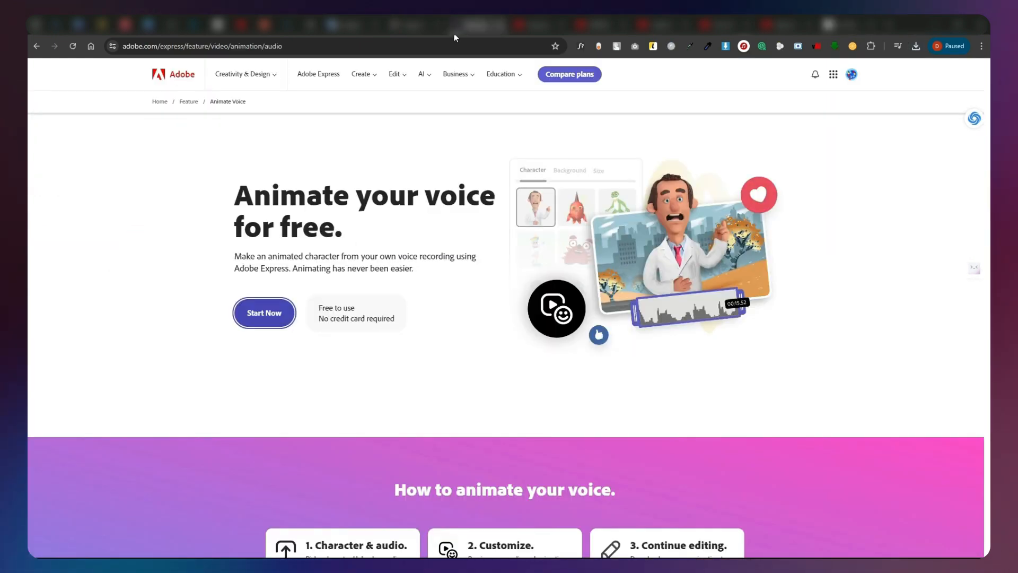
{"action": "left_click", "coordinate": [280, 312]}
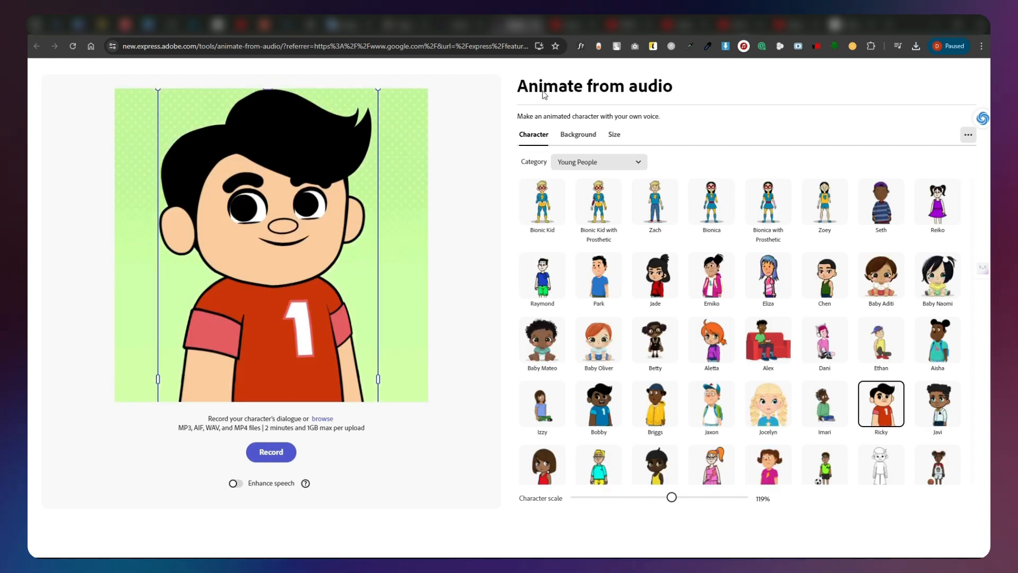
{"action": "left_click", "coordinate": [644, 166]}
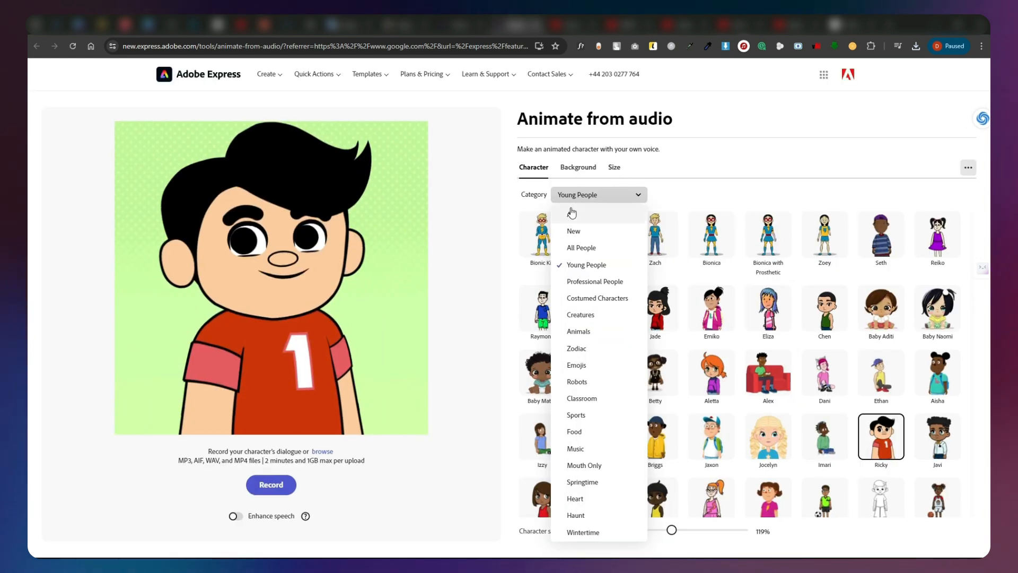
{"action": "left_click", "coordinate": [589, 268]}
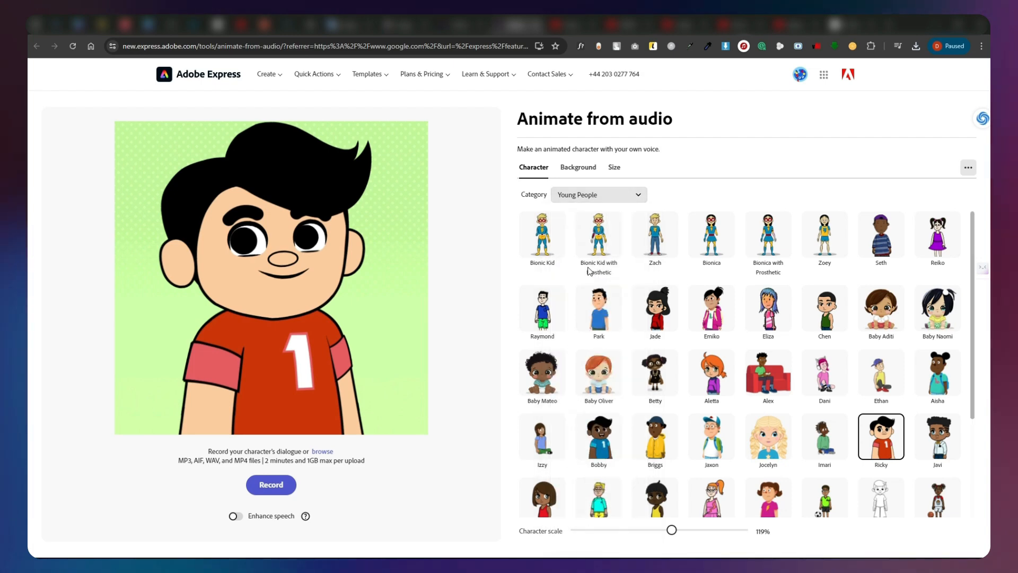
{"action": "left_click", "coordinate": [884, 452]}
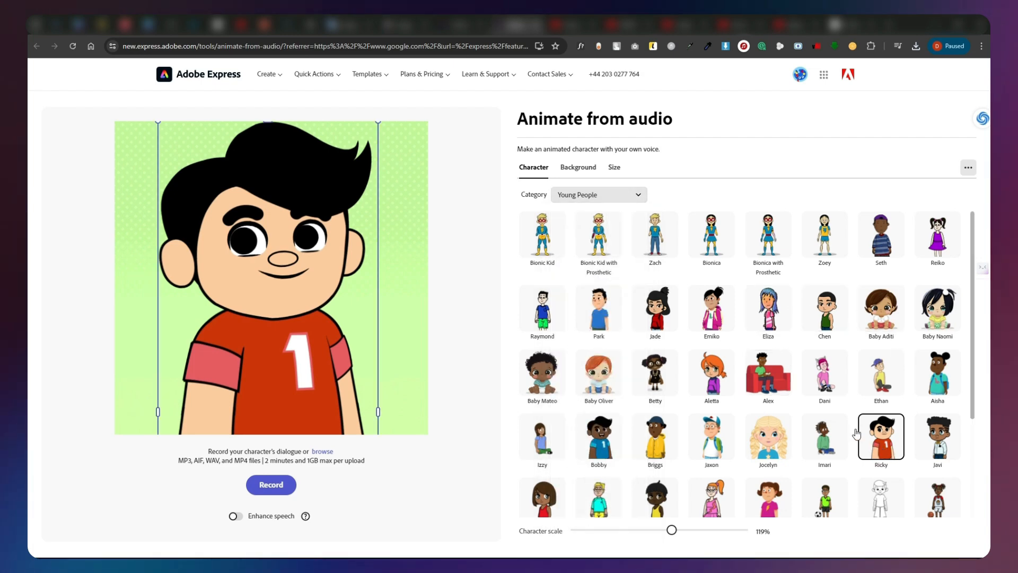
Try the Transparent background behind the character and return to the Green Dots background.
{"action": "left_click", "coordinate": [580, 169]}
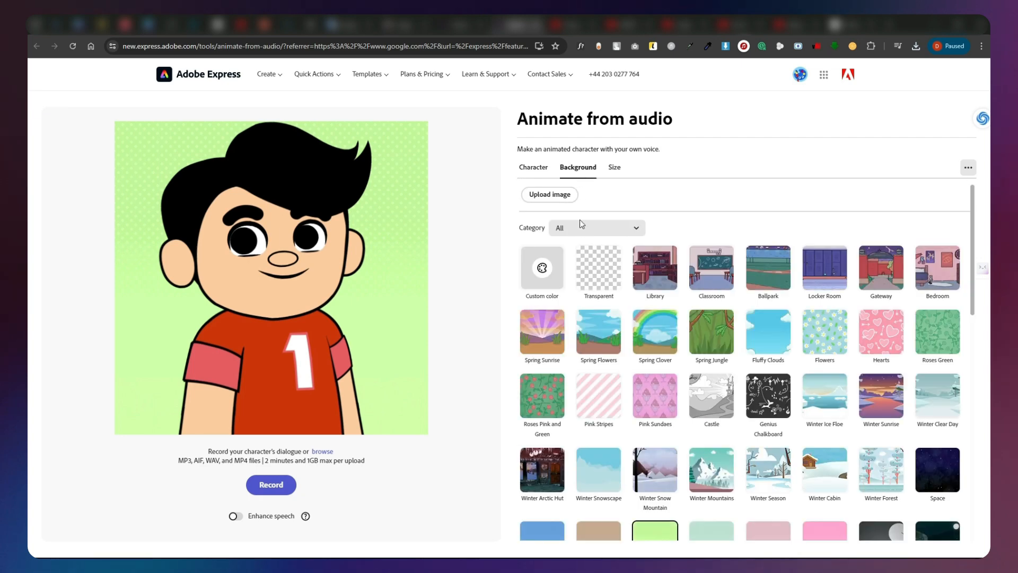
{"action": "left_click", "coordinate": [608, 279]}
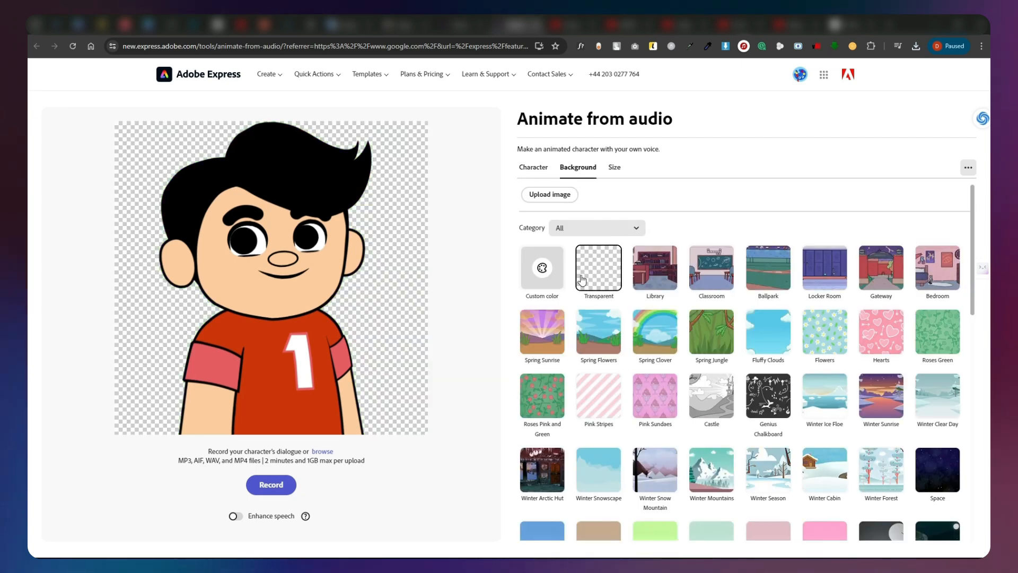
{"action": "scroll", "coordinate": [655, 393], "scroll_direction": "down", "scroll_amount": 3}
{"action": "left_click", "coordinate": [655, 406]}
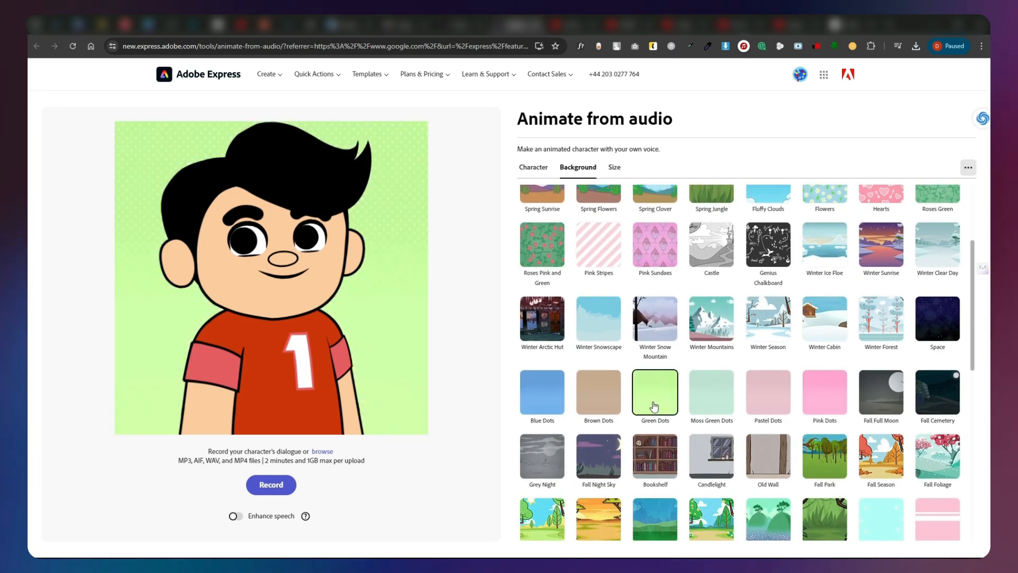
Set the animation's size to the Instagram Portrait format, 4:5 at 1080 x 1350.
{"action": "scroll", "coordinate": [656, 406], "scroll_direction": "up", "scroll_amount": 3}
{"action": "left_click", "coordinate": [614, 167]}
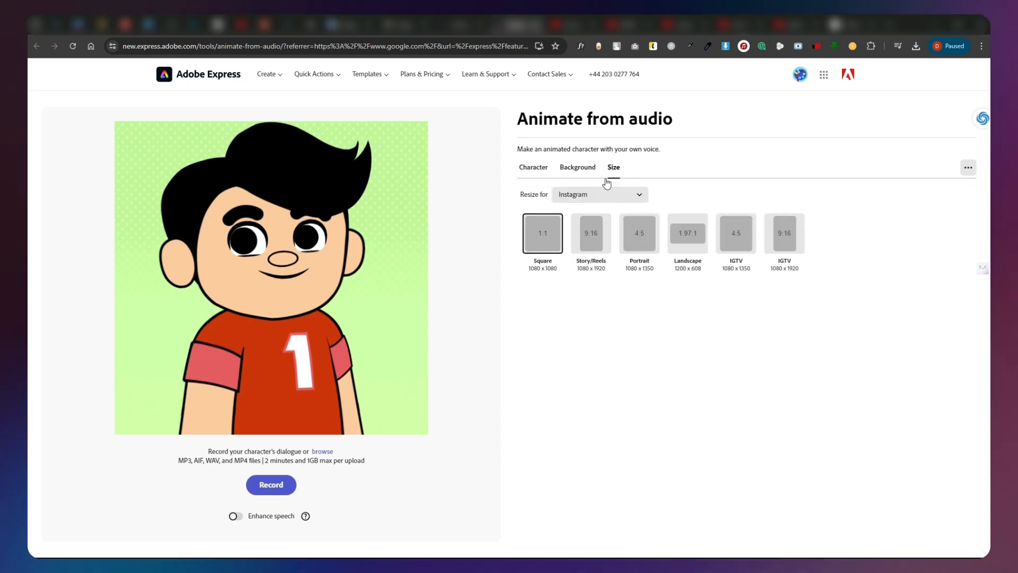
{"action": "left_click", "coordinate": [643, 242]}
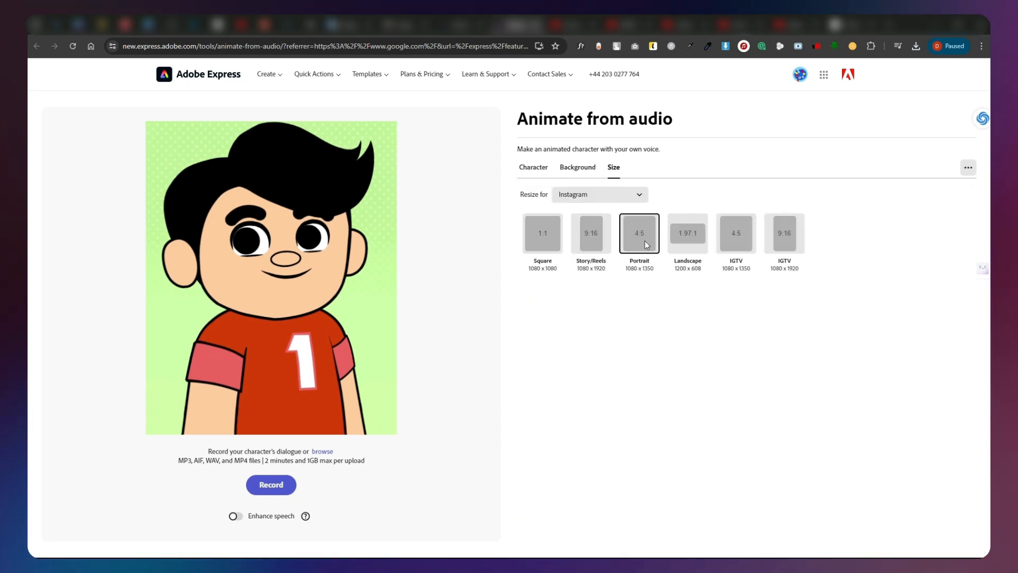
Upload the audio file ElevenLabs_2024-07-30T13_22_38_George_pre_s50_sb75 from the Downloads folder as the character's dialogue.
{"action": "left_click", "coordinate": [322, 452]}
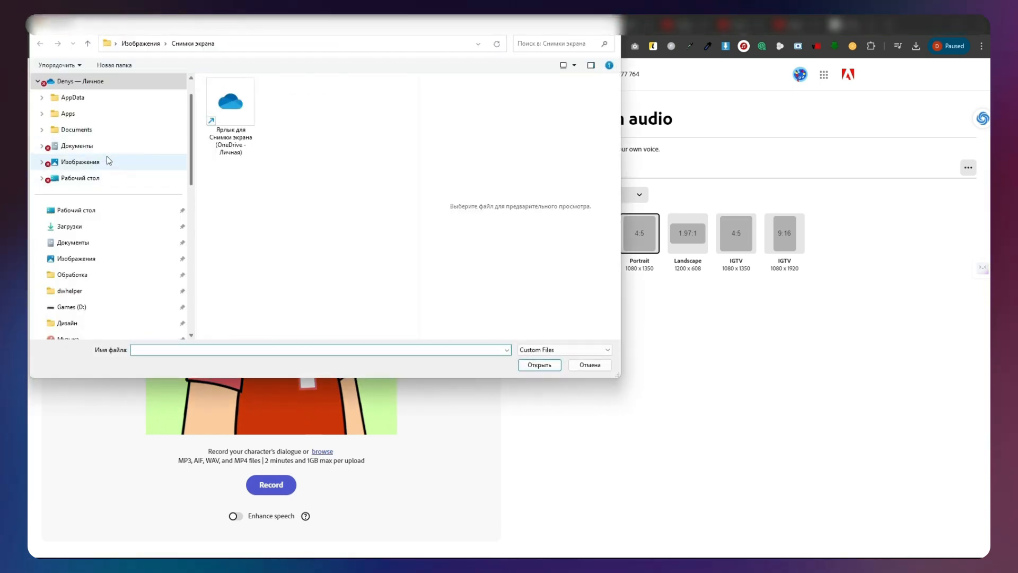
{"action": "left_click", "coordinate": [82, 227]}
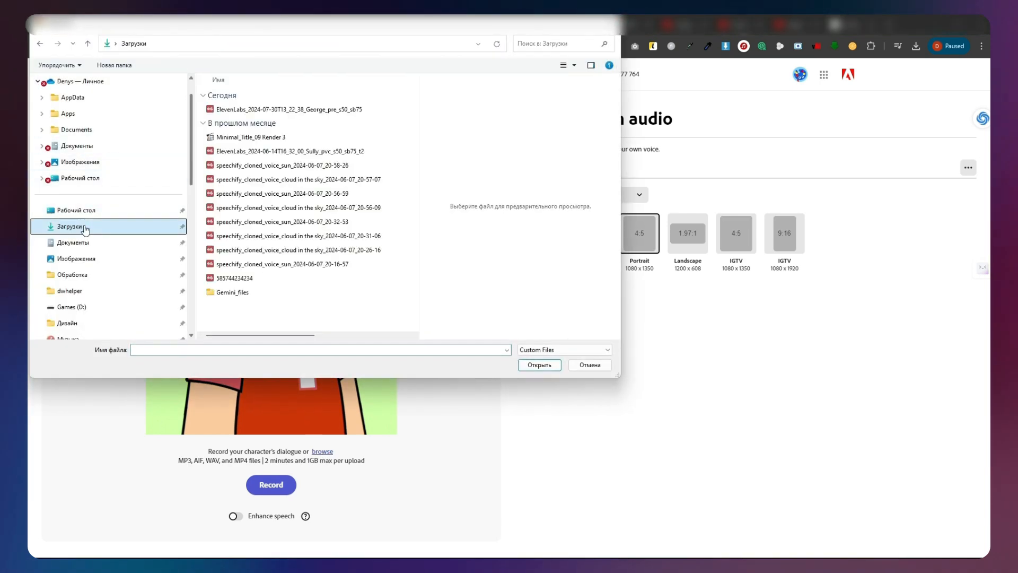
{"action": "left_click", "coordinate": [273, 110]}
{"action": "left_click", "coordinate": [540, 365]}
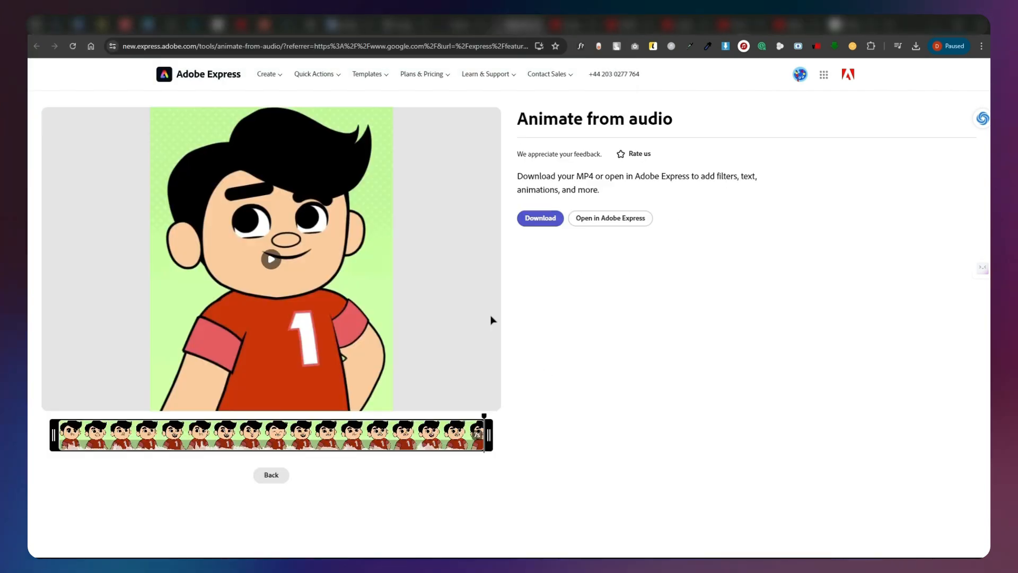
Download the animated character video as an MP4 and dismiss the completion dialog.
{"action": "left_click", "coordinate": [549, 218]}
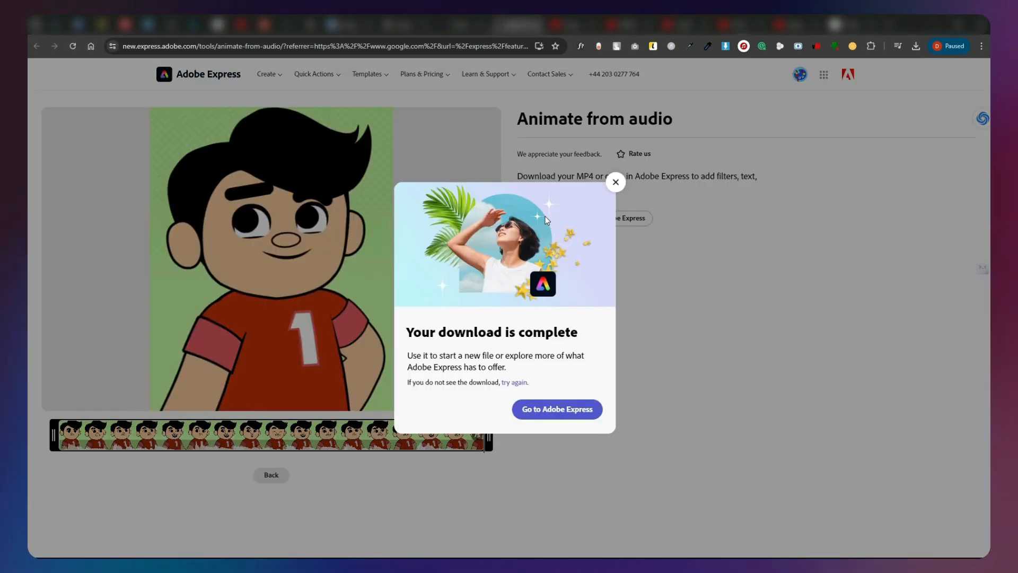
{"action": "left_click", "coordinate": [614, 182]}
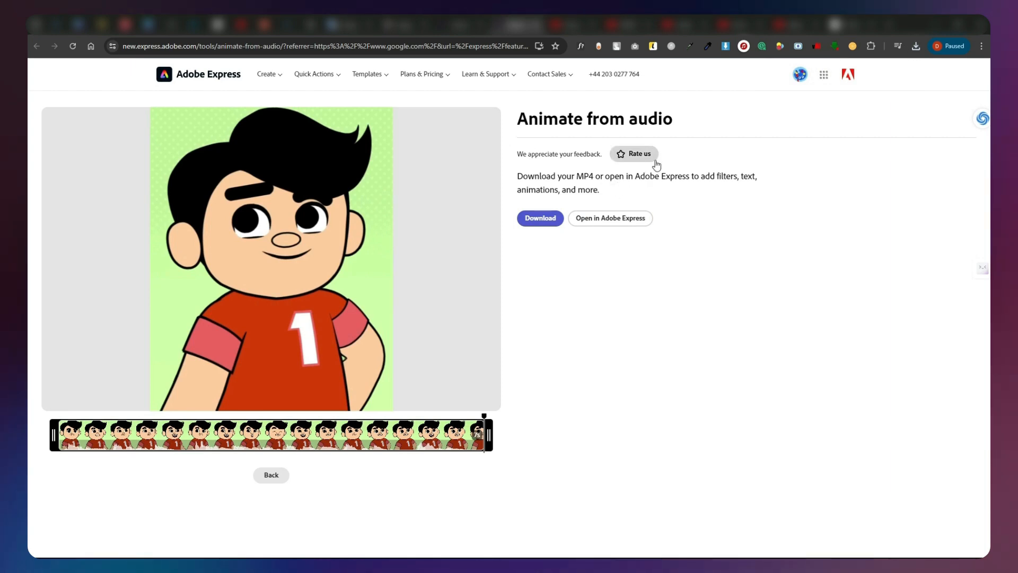
Switch to Photopea and open the downloaded JPG of the young guy in the purple hoodie.
{"action": "left_click", "coordinate": [915, 47]}
{"action": "left_click_drag", "start_coordinate": [835, 171], "coordinate": [807, 274]}
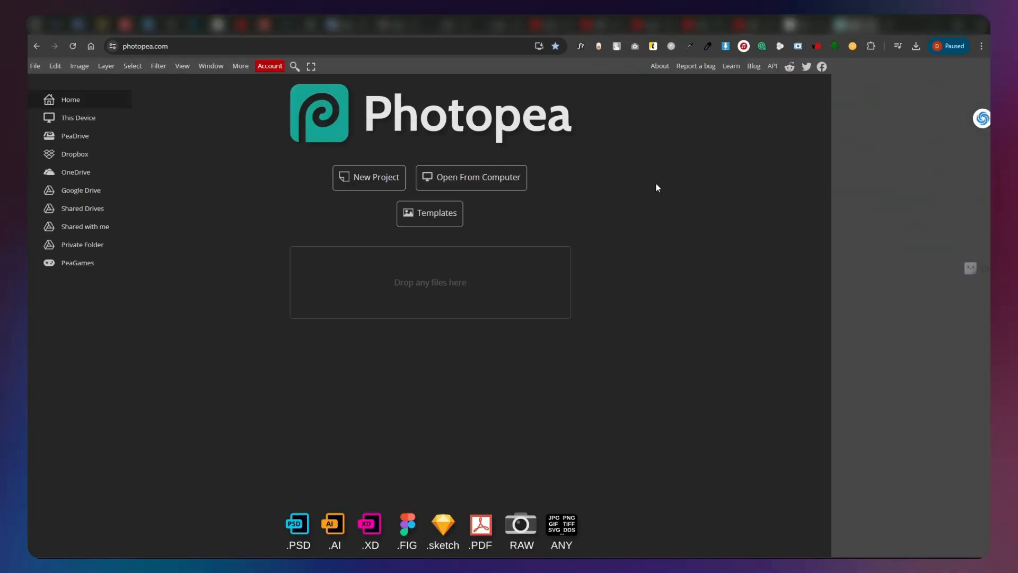
{"action": "left_click", "coordinate": [915, 47]}
{"action": "left_click_drag", "start_coordinate": [840, 166], "coordinate": [504, 232]}
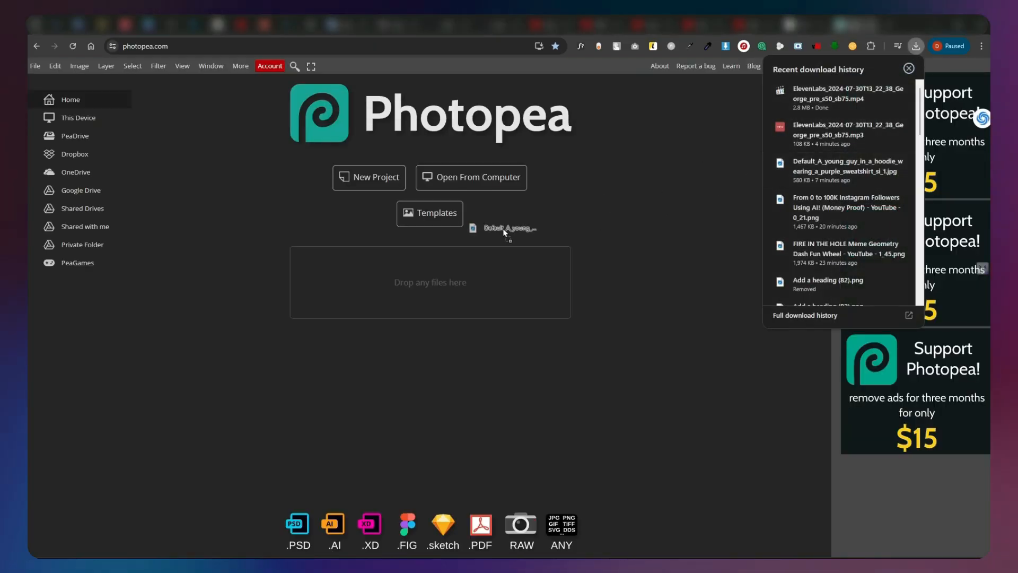
{"action": "left_click_drag", "start_coordinate": [409, 293], "coordinate": [410, 294]}
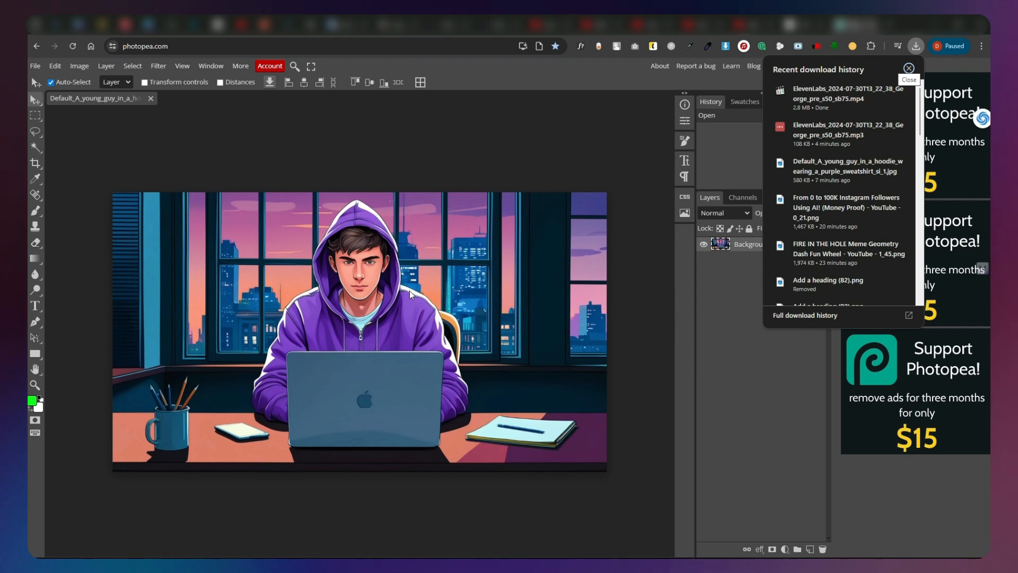
Erase the man's mouth from the portrait with the Spot Healing Brush, brushing over the lips.
{"action": "scroll", "coordinate": [348, 281], "scroll_direction": "up", "scroll_amount": 5}
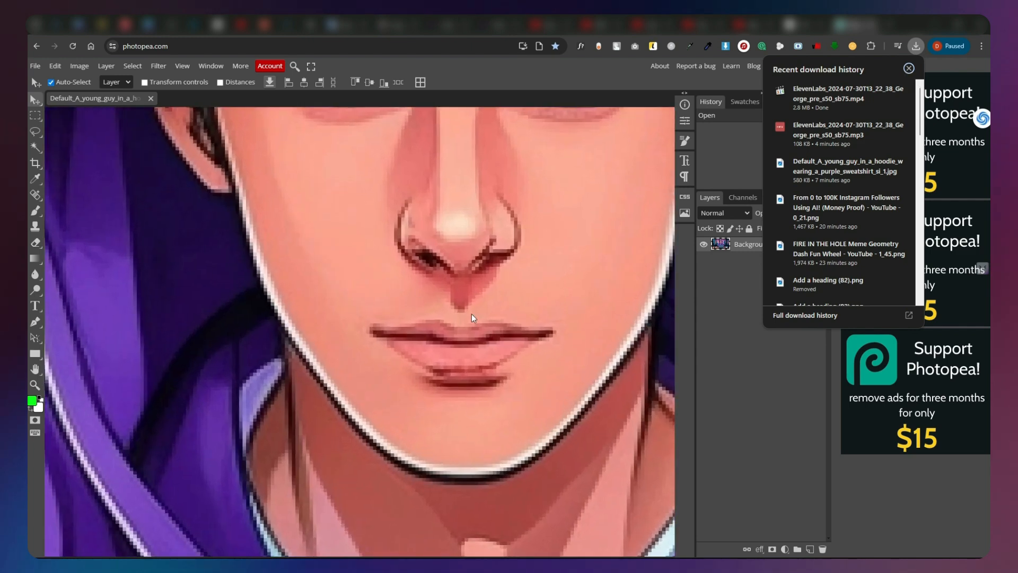
{"action": "scroll", "coordinate": [485, 316], "scroll_direction": "up", "scroll_amount": 2}
{"action": "left_click", "coordinate": [36, 227]}
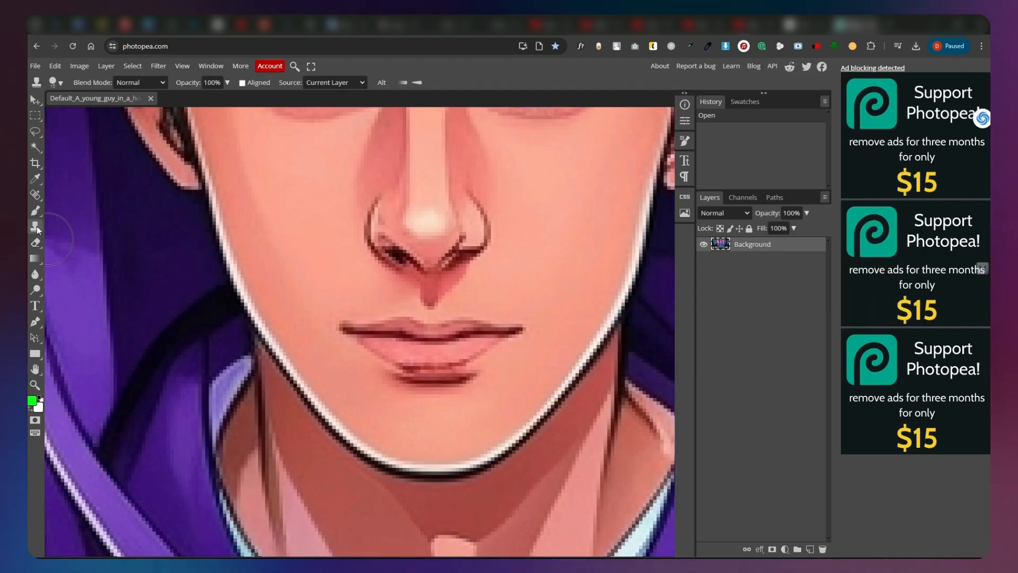
{"action": "right_click", "coordinate": [35, 196]}
{"action": "left_click", "coordinate": [583, 82]}
{"action": "key", "text": "v"}
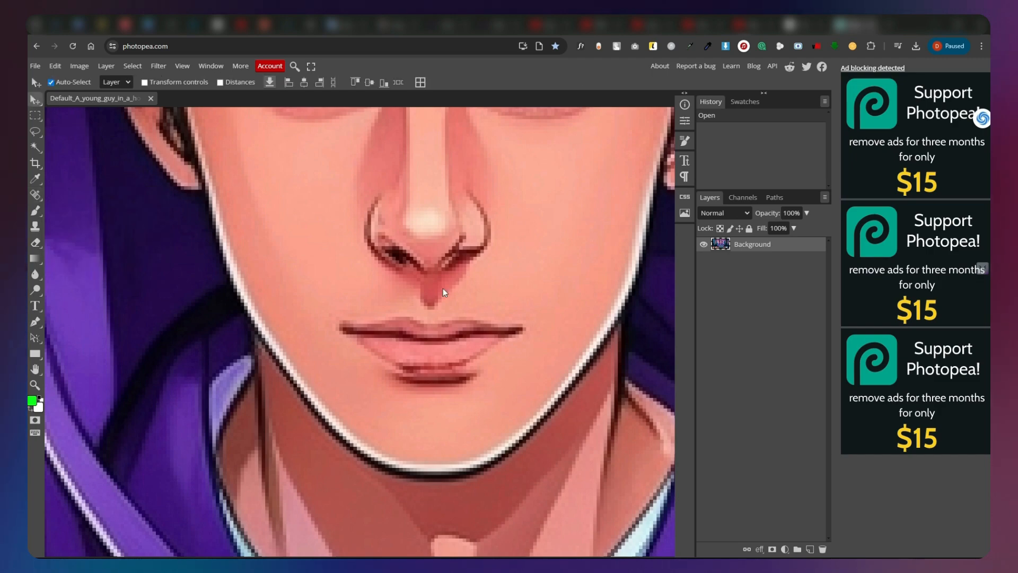
{"action": "left_click", "coordinate": [35, 196]}
{"action": "mouse_move", "coordinate": [340, 329]}
{"action": "left_mouse_down"}
{"action": "mouse_move", "coordinate": [519, 339]}
{"action": "mouse_move", "coordinate": [478, 369]}
{"action": "mouse_move", "coordinate": [382, 366]}
{"action": "left_mouse_up"}
{"action": "mouse_move", "coordinate": [498, 318]}
{"action": "left_mouse_down"}
{"action": "mouse_move", "coordinate": [404, 377]}
{"action": "mouse_move", "coordinate": [480, 349]}
{"action": "left_mouse_up"}
{"action": "scroll", "coordinate": [480, 349], "scroll_direction": "down", "scroll_amount": 6}
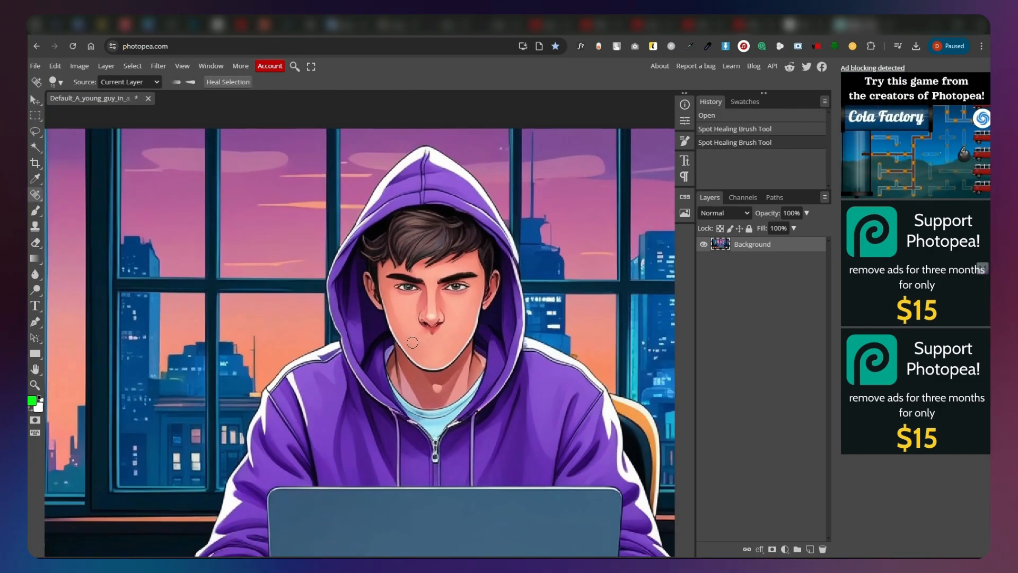
Add the text "VP" to the upper part of the laptop lid with the Type tool.
{"action": "left_click", "coordinate": [35, 66]}
{"action": "left_click", "coordinate": [513, 75]}
{"action": "scroll", "coordinate": [403, 212], "scroll_direction": "down", "scroll_amount": 4}
{"action": "left_click", "coordinate": [35, 307]}
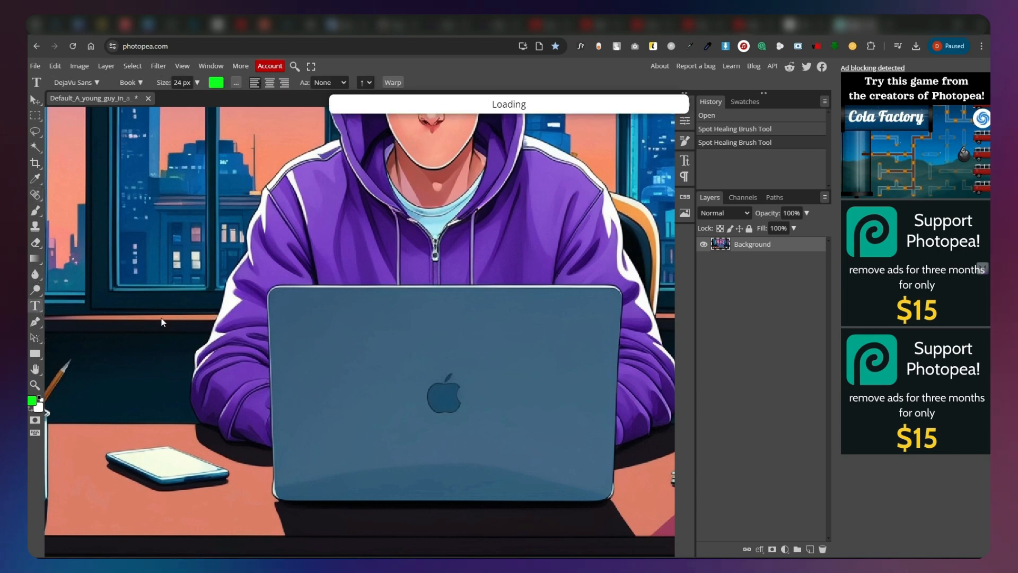
{"action": "left_click", "coordinate": [318, 319]}
{"action": "left_click", "coordinate": [330, 324]}
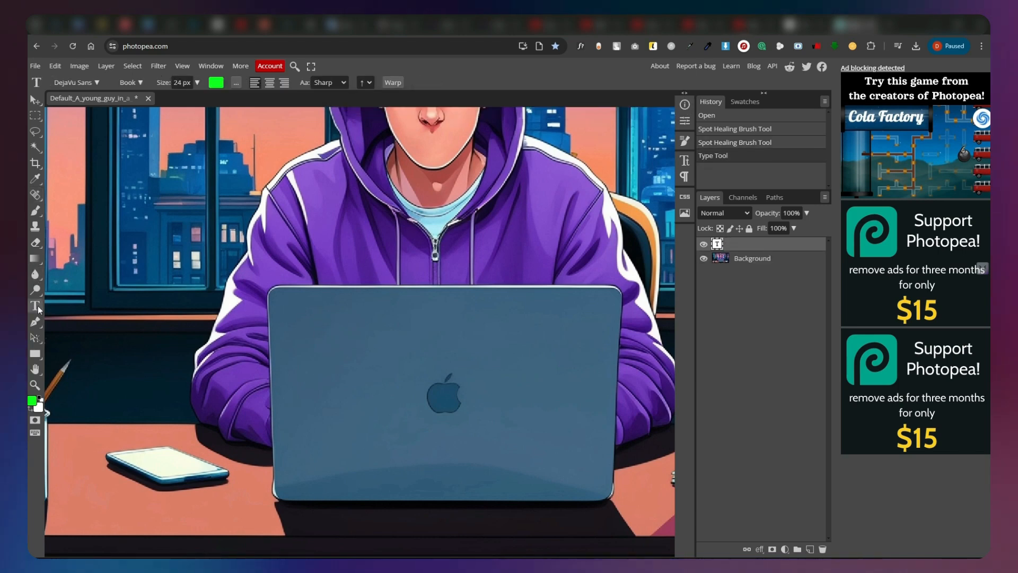
{"action": "type", "text": "VP"}
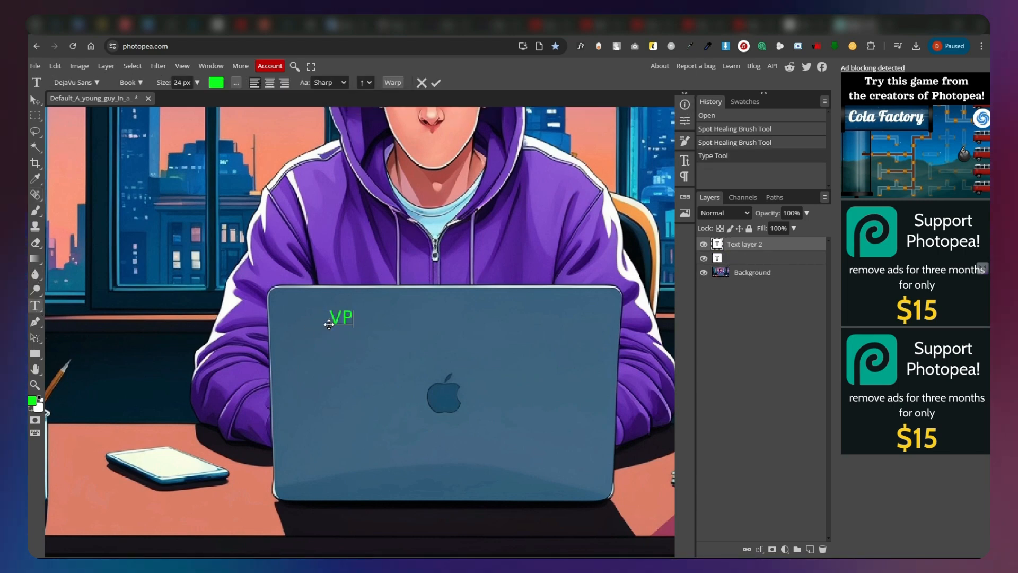
Change the VP text's font to DeStencilNF and its colour to magenta.
{"action": "key", "text": "ctrl+a"}
{"action": "left_click", "coordinate": [76, 82]}
{"action": "left_click", "coordinate": [77, 82]}
{"action": "left_click", "coordinate": [161, 274]}
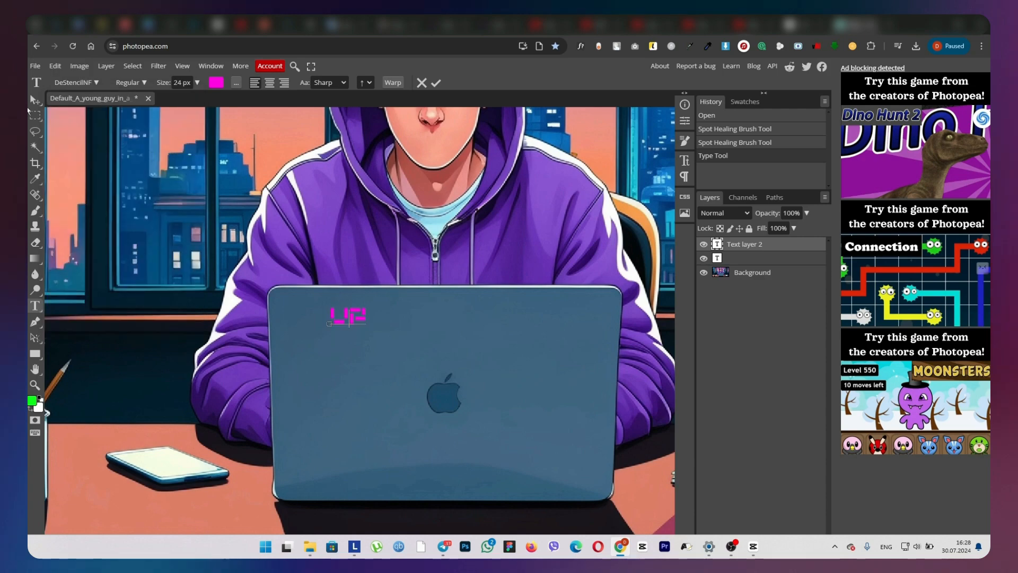
Move the VP text to the upper-right corner of the laptop lid and recolour it purple.
{"action": "left_click", "coordinate": [35, 100]}
{"action": "left_click_drag", "start_coordinate": [346, 319], "coordinate": [587, 314]}
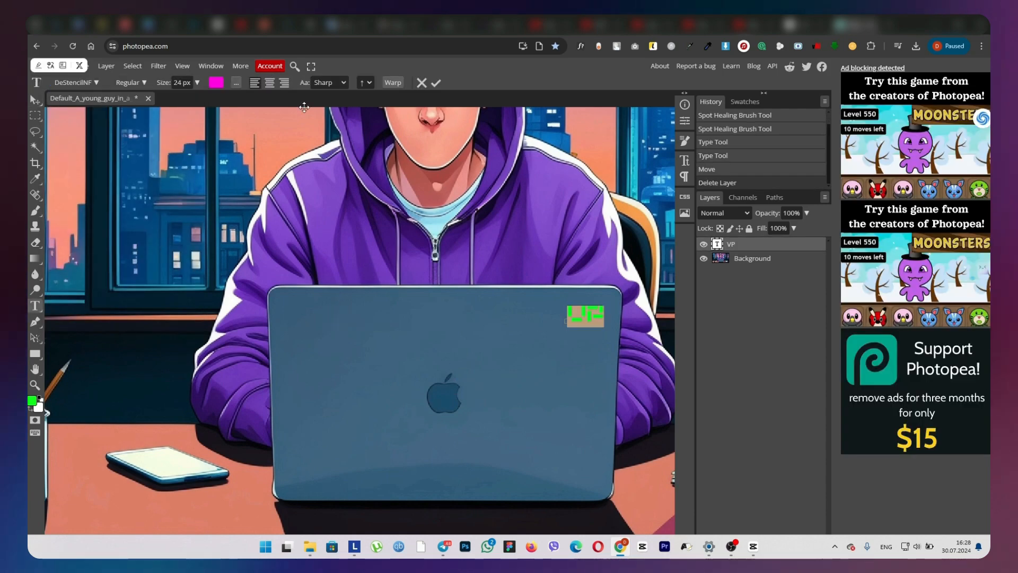
{"action": "left_click", "coordinate": [218, 82]}
{"action": "left_click", "coordinate": [318, 159]}
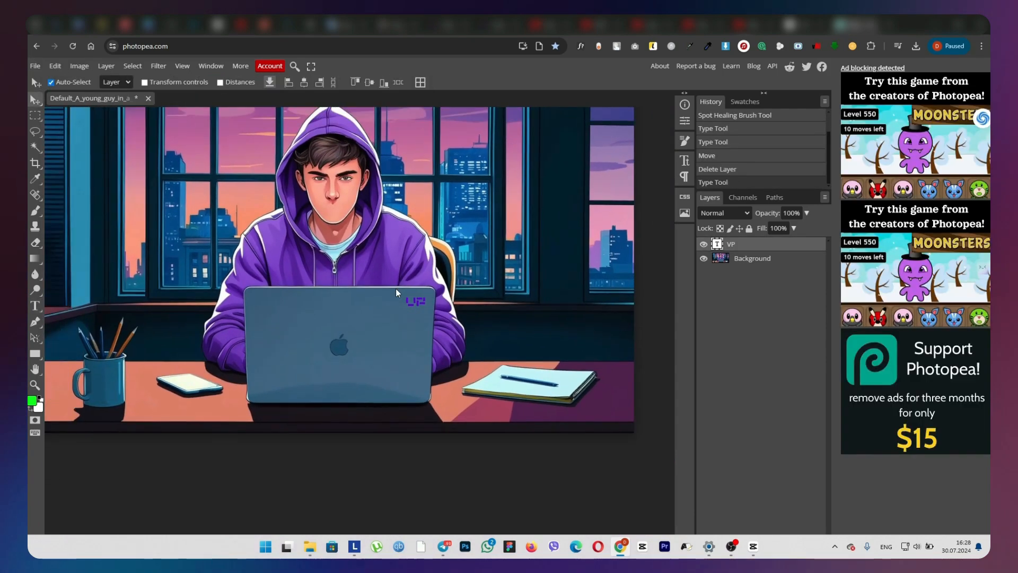
Export the edited portrait as a PNG file.
{"action": "scroll", "coordinate": [396, 293], "scroll_direction": "up", "scroll_amount": 2}
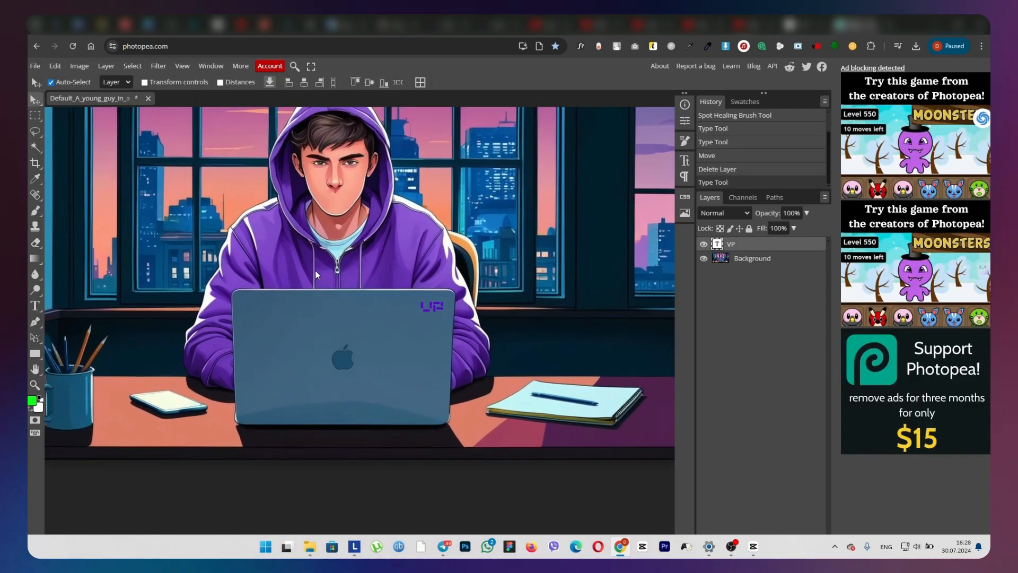
{"action": "left_click", "coordinate": [35, 66]}
{"action": "mouse_move", "coordinate": [101, 213]}
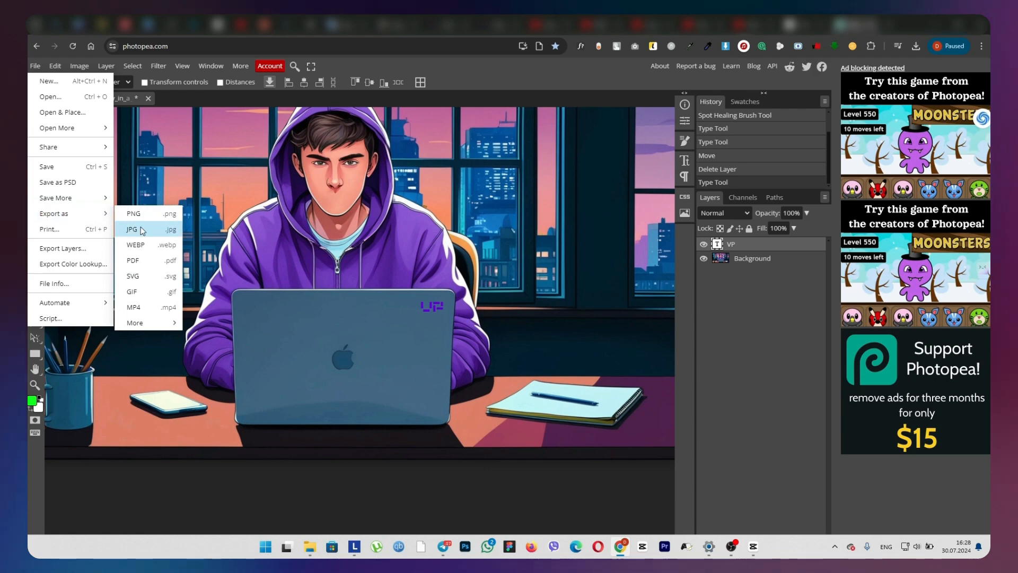
{"action": "left_click", "coordinate": [159, 219]}
{"action": "left_click", "coordinate": [413, 305]}
Switch to CapCut, stack the cartoon MP4 above the portrait PNG, and extend the portrait clip to the video's length.
{"action": "left_click_drag", "start_coordinate": [827, 77], "coordinate": [804, 200]}
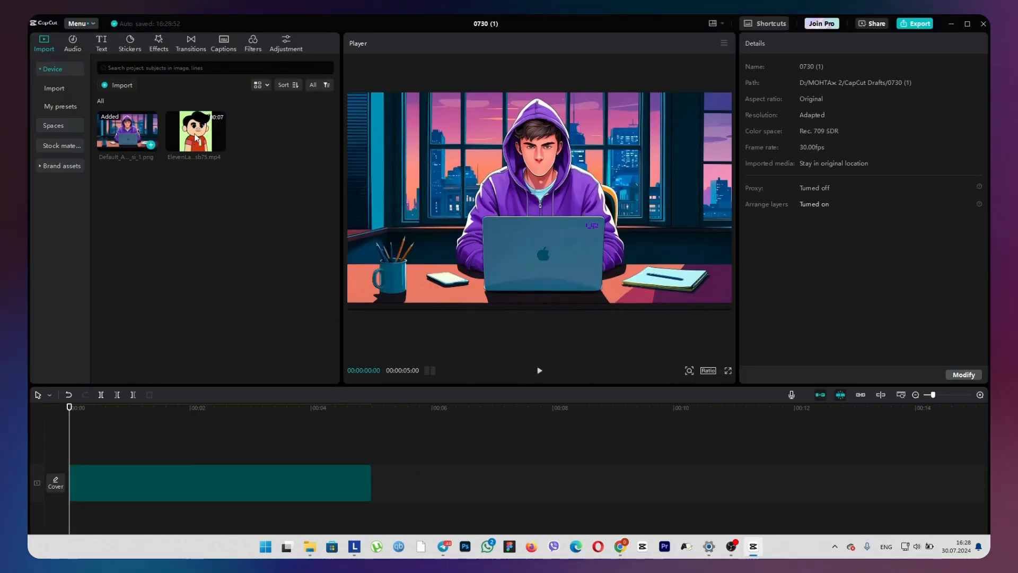
{"action": "left_click_drag", "start_coordinate": [196, 139], "coordinate": [69, 450]}
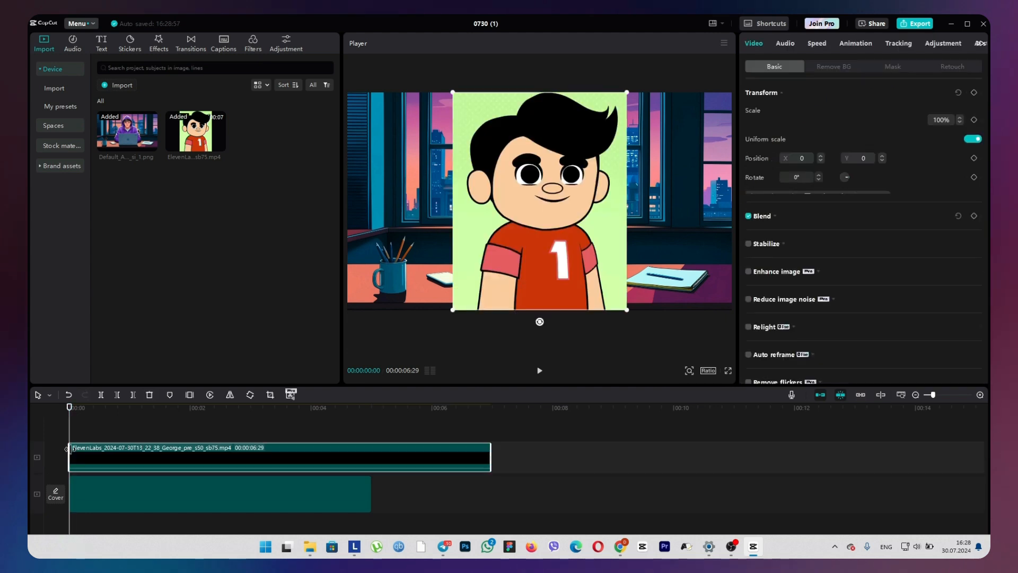
{"action": "left_click", "coordinate": [305, 493]}
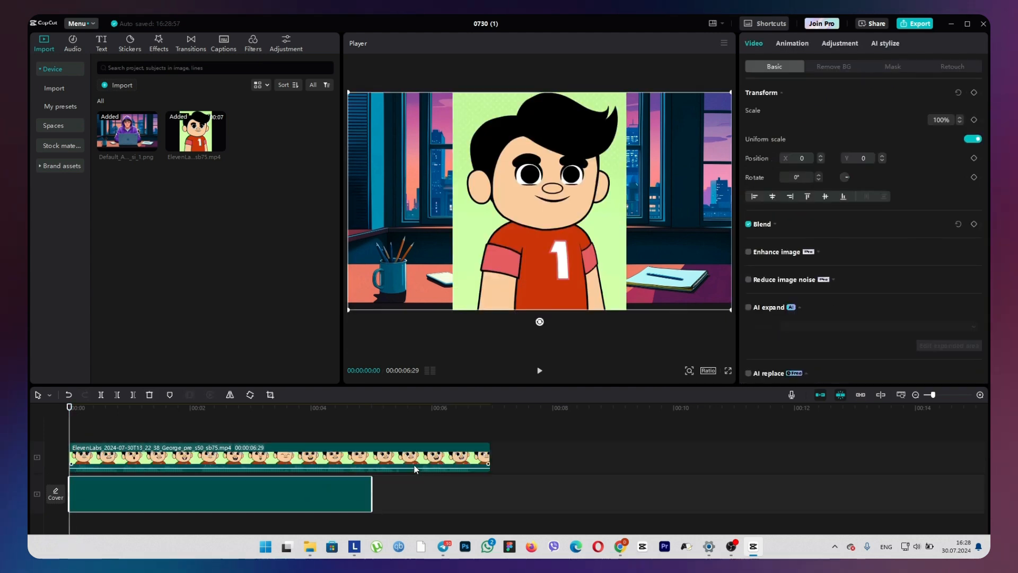
{"action": "left_click_drag", "start_coordinate": [373, 491], "coordinate": [492, 489]}
At 00:00:03:08, scale the cartoon clip down to 25% over the portrait's face.
{"action": "left_click", "coordinate": [268, 423]}
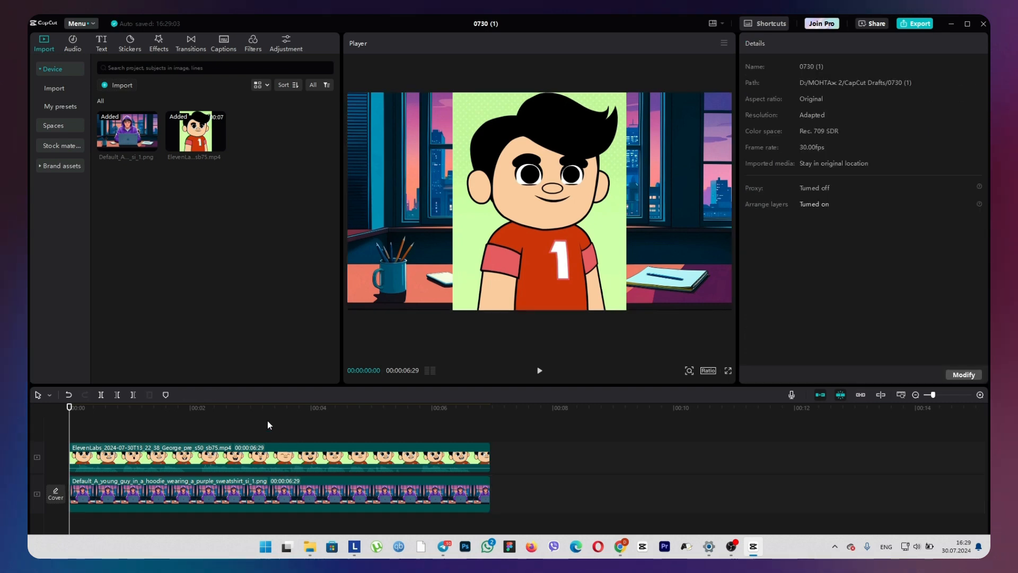
{"action": "left_click", "coordinate": [302, 461]}
{"action": "left_click_drag", "start_coordinate": [629, 312], "coordinate": [546, 181]}
{"action": "scroll", "coordinate": [544, 152], "scroll_direction": "up", "scroll_amount": 5}
{"action": "scroll", "coordinate": [545, 154], "scroll_direction": "up", "scroll_amount": 3}
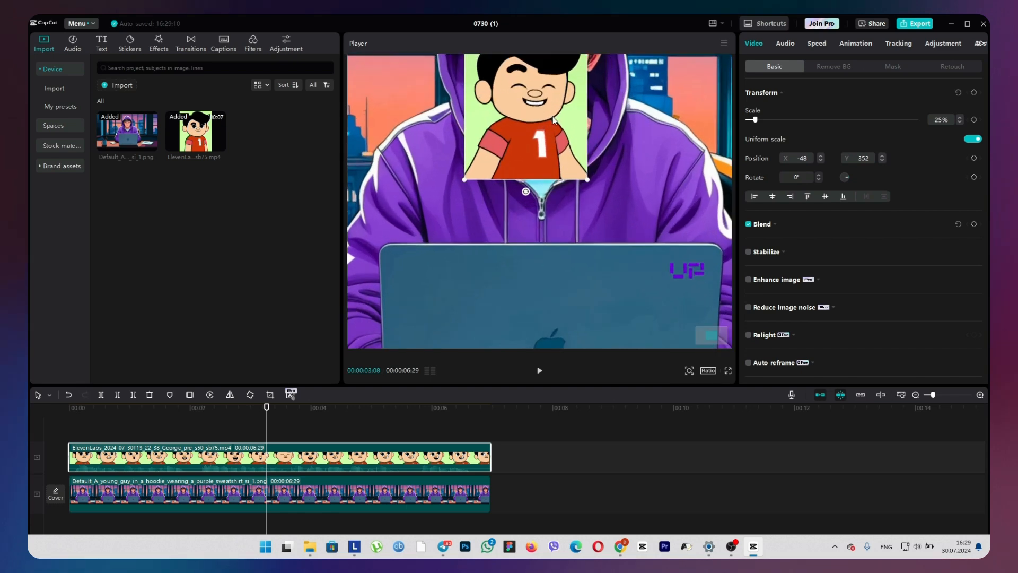
Apply a Rectangle mask to the cartoon clip and fit it around the mouth, about 249 x 165 in size.
{"action": "left_click", "coordinate": [895, 67]}
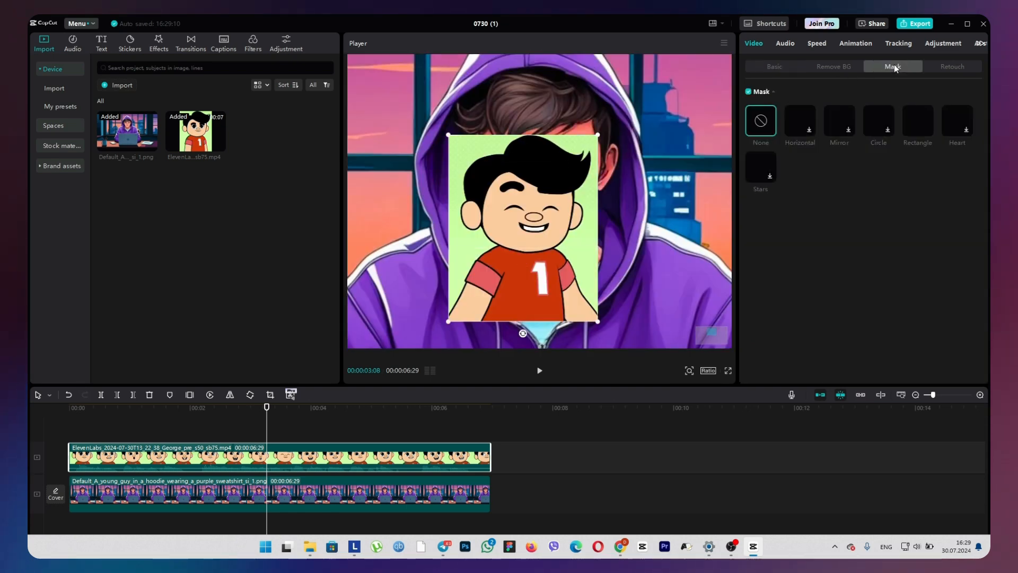
{"action": "left_click", "coordinate": [918, 123]}
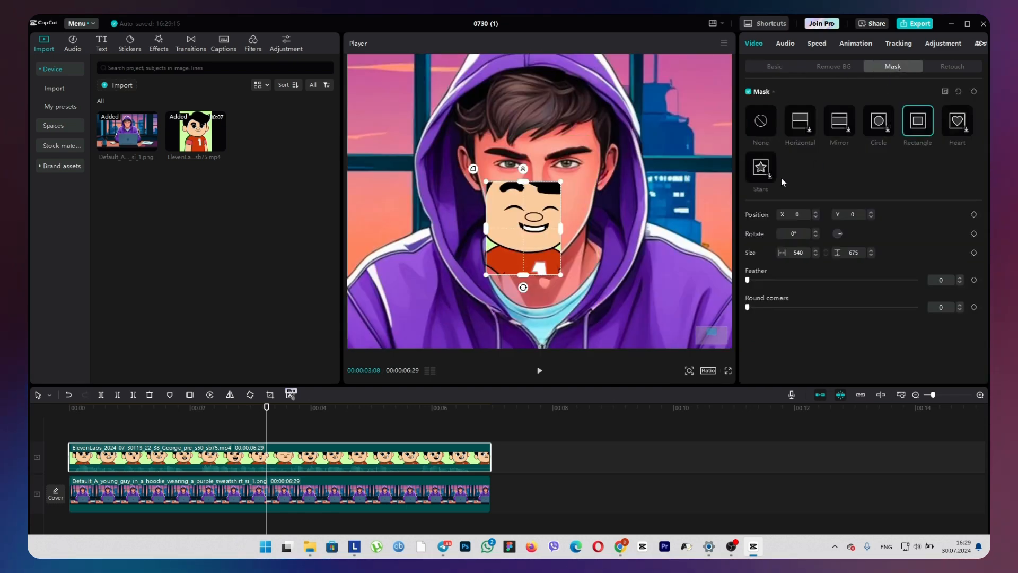
{"action": "left_click_drag", "start_coordinate": [522, 276], "coordinate": [542, 238]}
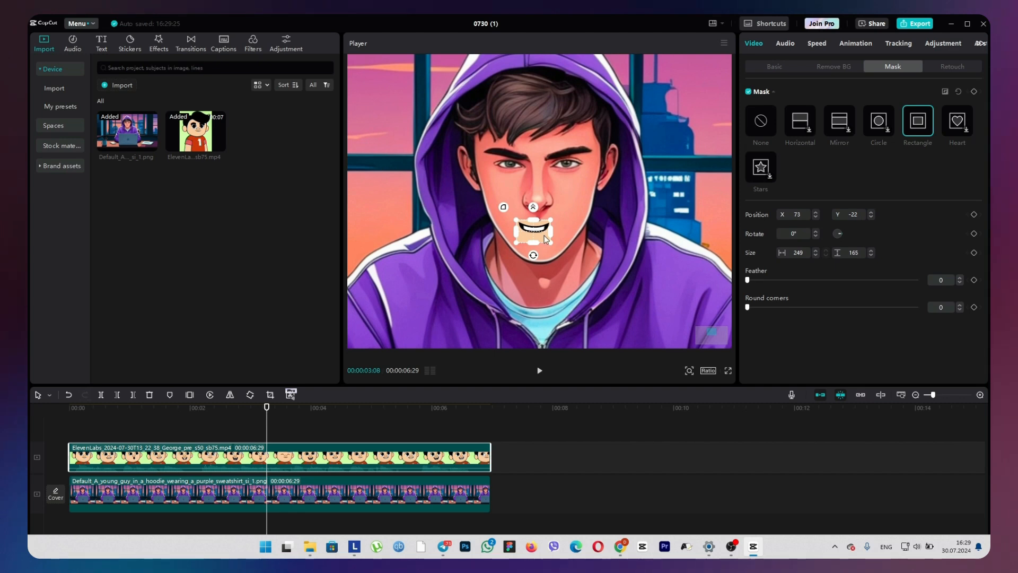
Key out the cartoon's skin colour around the mouth with Chroma key, and enlarge the mouth overlay on the portrait's face.
{"action": "left_click", "coordinate": [805, 71]}
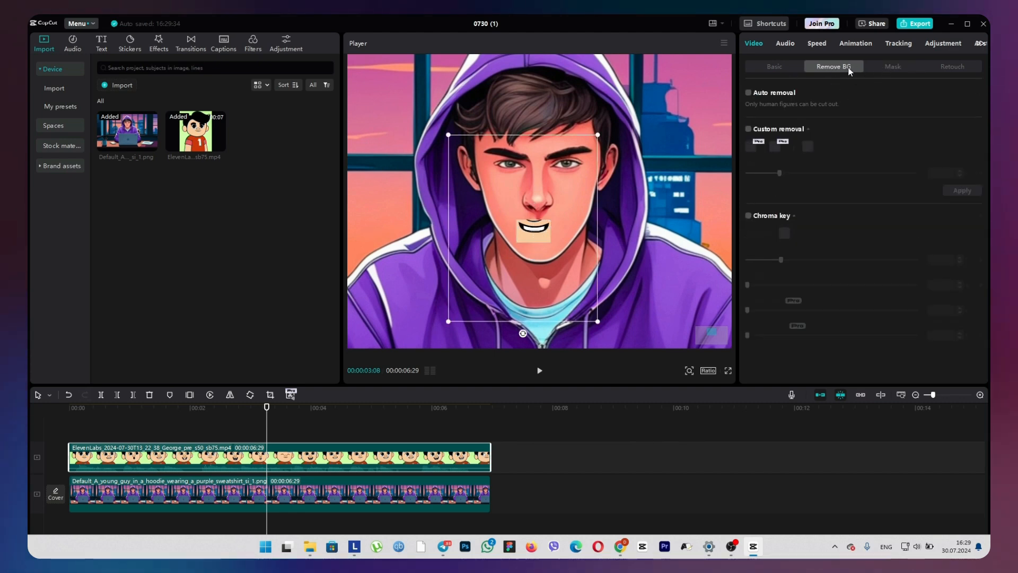
{"action": "left_click", "coordinate": [749, 216]}
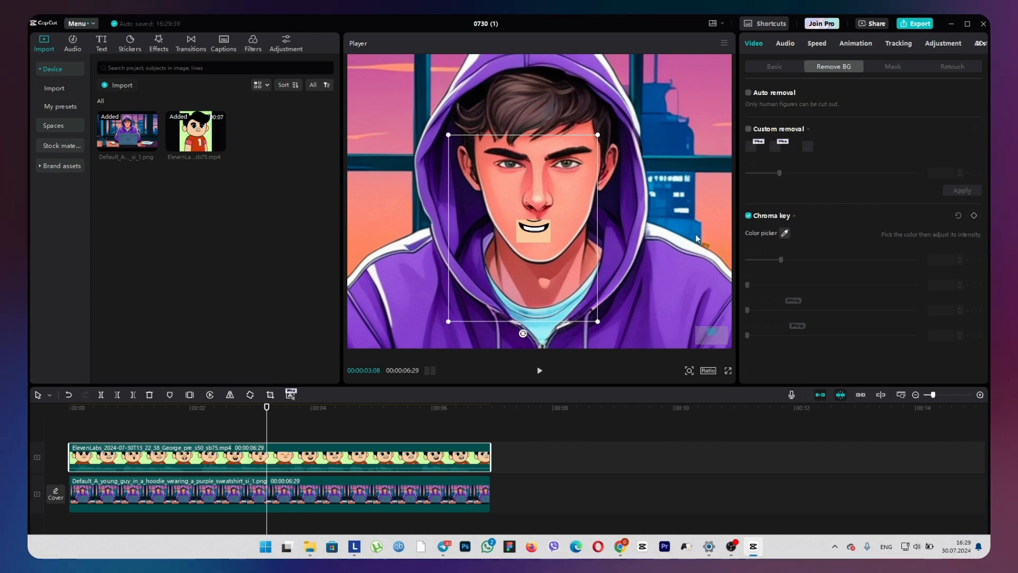
{"action": "left_click", "coordinate": [536, 230]}
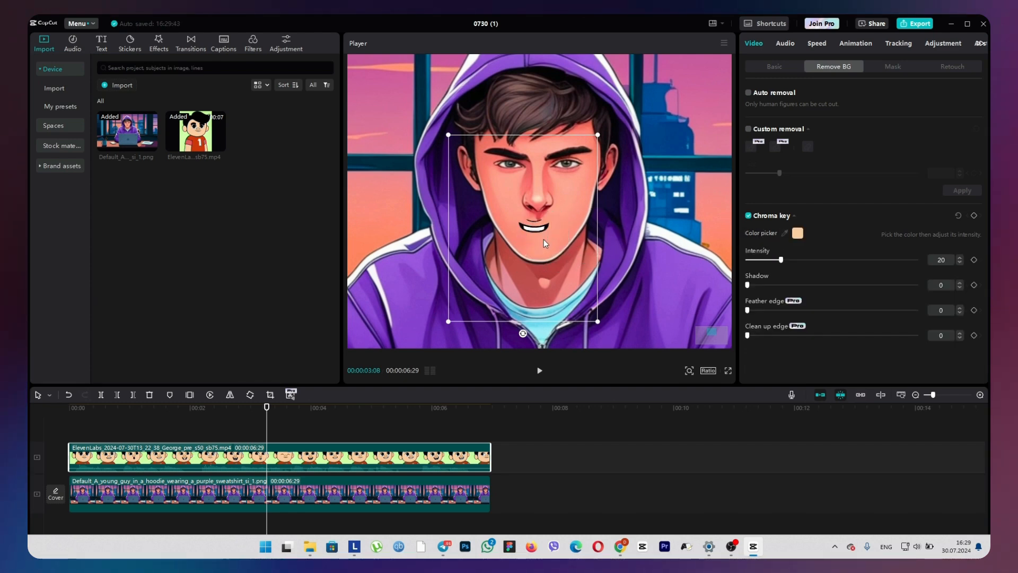
{"action": "left_click_drag", "start_coordinate": [597, 324], "coordinate": [612, 338]}
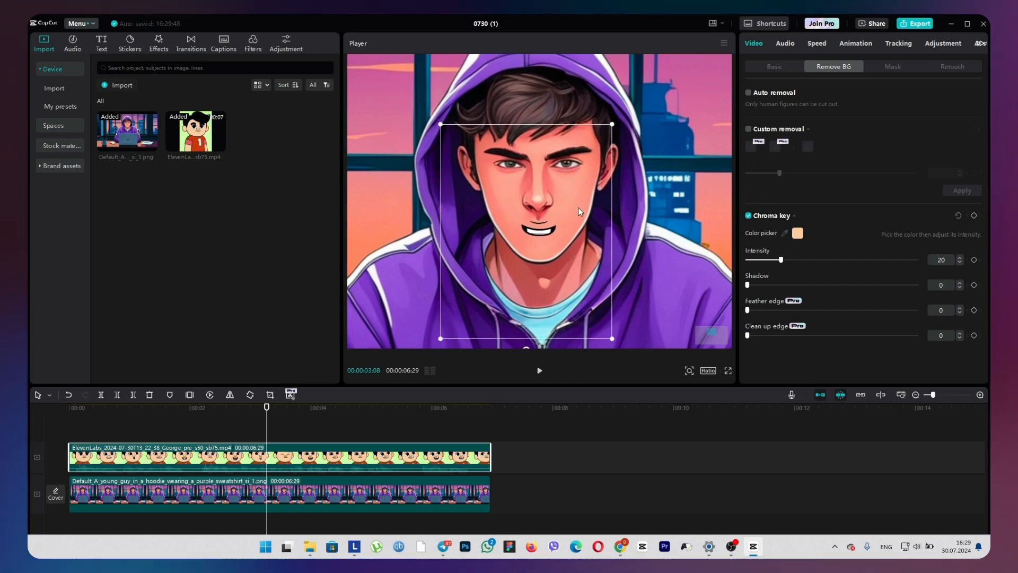
{"action": "left_click_drag", "start_coordinate": [615, 126], "coordinate": [624, 108]}
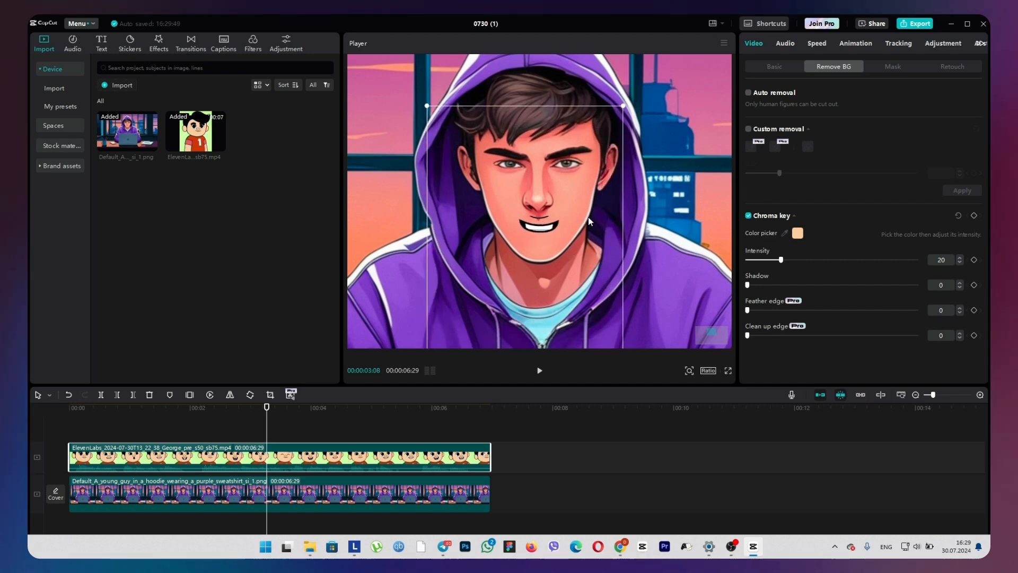
Tighten the rectangle mask around the cartoon mouth, reducing its height to about 148.
{"action": "left_click", "coordinate": [893, 66]}
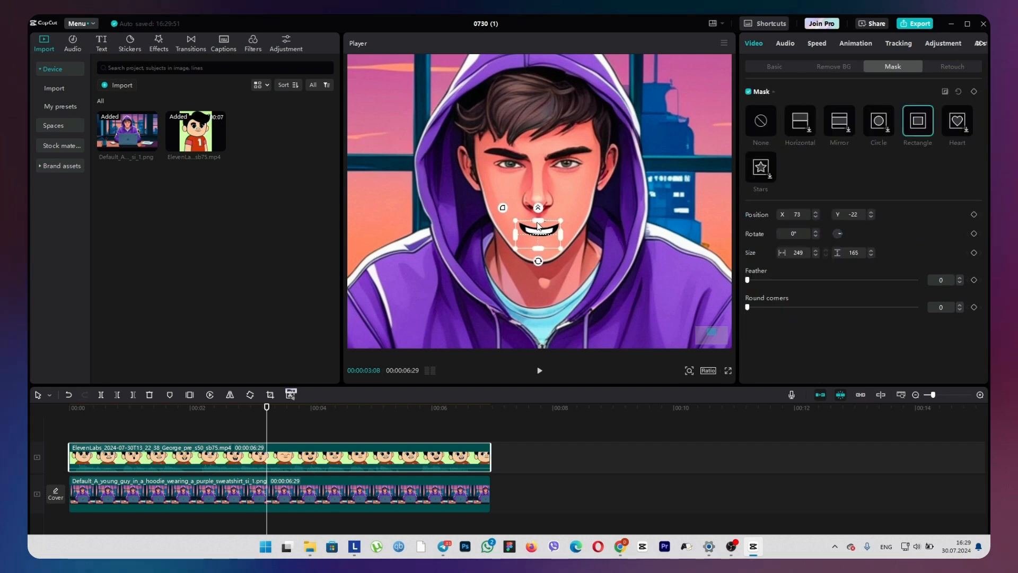
{"action": "left_click", "coordinate": [765, 68]}
{"action": "left_click", "coordinate": [889, 68]}
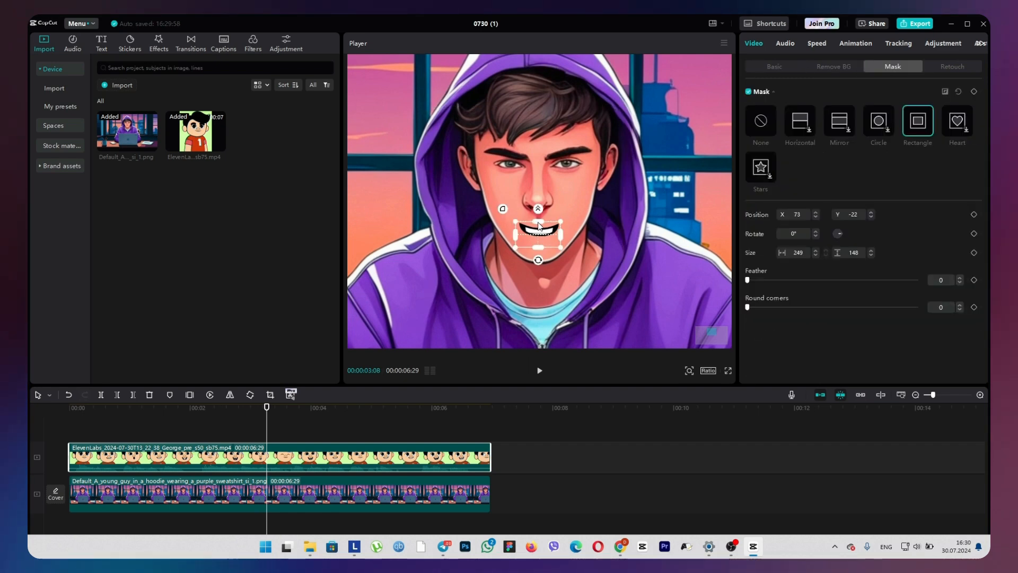
{"action": "left_click", "coordinate": [781, 68]}
{"action": "left_click", "coordinate": [892, 67]}
{"action": "left_click_drag", "start_coordinate": [538, 221], "coordinate": [537, 224]}
Scale the mouth overlay to 37%, rotate it to -5°, and nudge it into place on the portrait's face.
{"action": "left_click", "coordinate": [775, 67]}
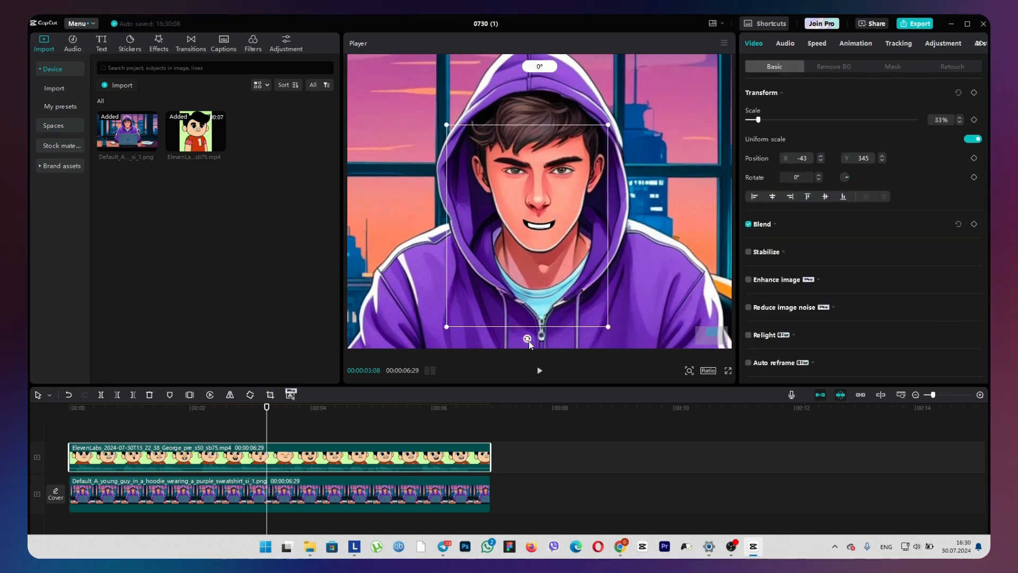
{"action": "left_click_drag", "start_coordinate": [608, 327], "coordinate": [630, 342]}
{"action": "scroll", "coordinate": [530, 345], "scroll_direction": "down", "scroll_amount": 1}
{"action": "left_click_drag", "start_coordinate": [529, 335], "coordinate": [539, 335]}
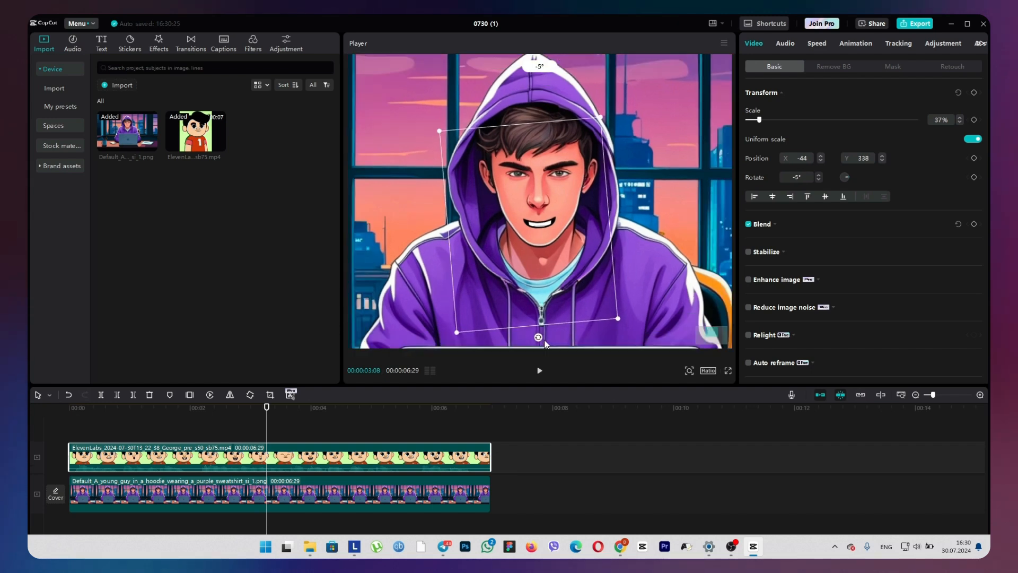
{"action": "left_click_drag", "start_coordinate": [546, 297], "coordinate": [545, 297]}
{"action": "left_click_drag", "start_coordinate": [266, 408], "coordinate": [111, 413]}
{"action": "left_click_drag", "start_coordinate": [538, 281], "coordinate": [543, 284]}
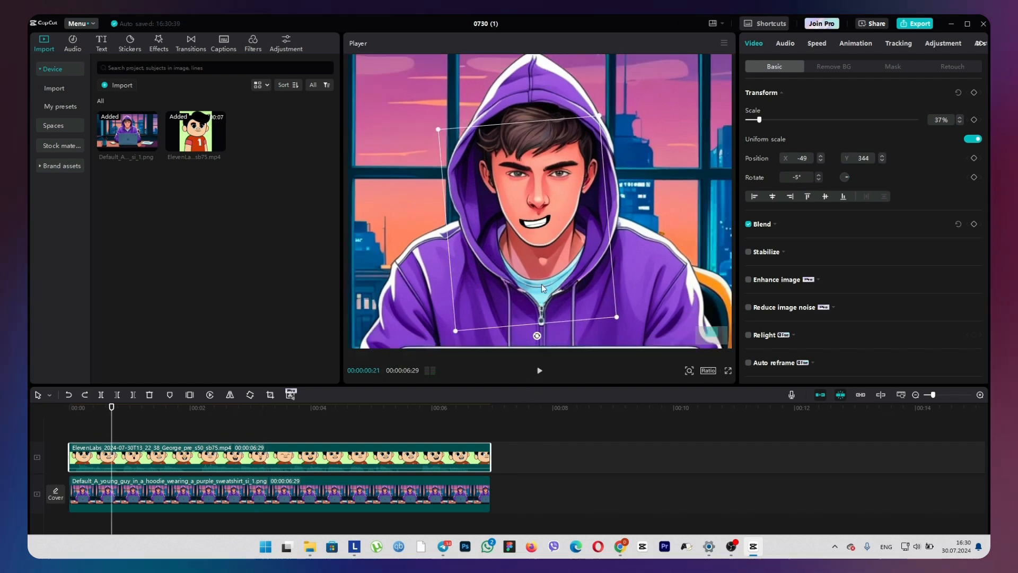
Add rotation and position keyframes to the mouth overlay near the clip's start, at -5° and X -34, Y 332.
{"action": "left_click", "coordinate": [690, 371]}
{"action": "left_click_drag", "start_coordinate": [685, 387], "coordinate": [669, 387]}
{"action": "left_click_drag", "start_coordinate": [112, 407], "coordinate": [83, 407]}
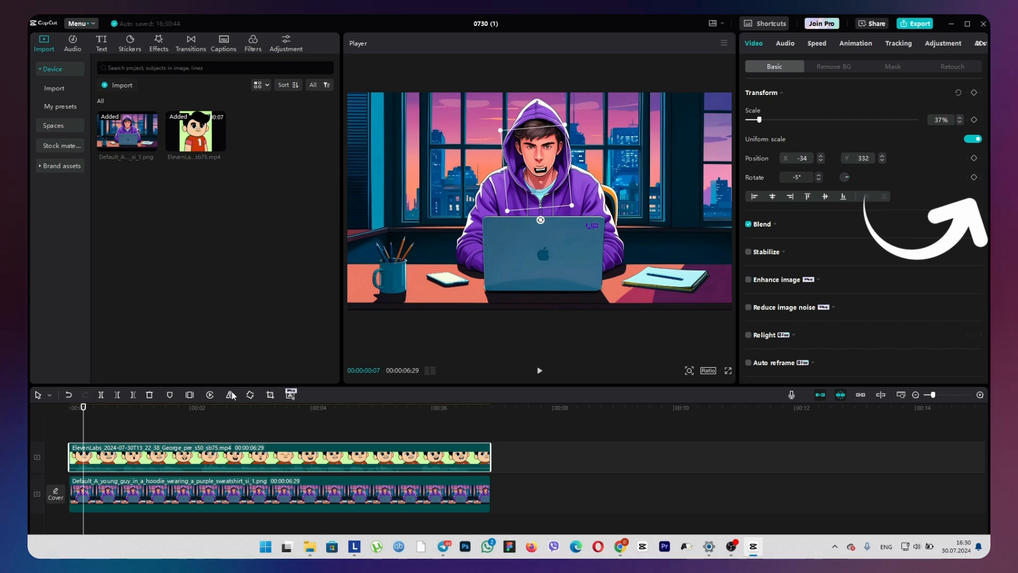
{"action": "left_click", "coordinate": [975, 178]}
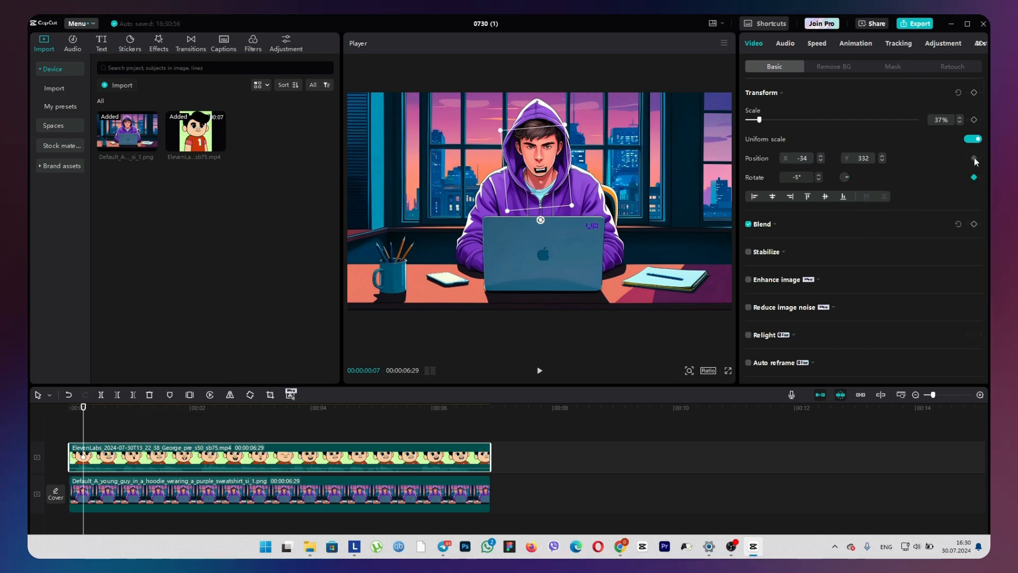
{"action": "key", "text": "ctrl+z"}
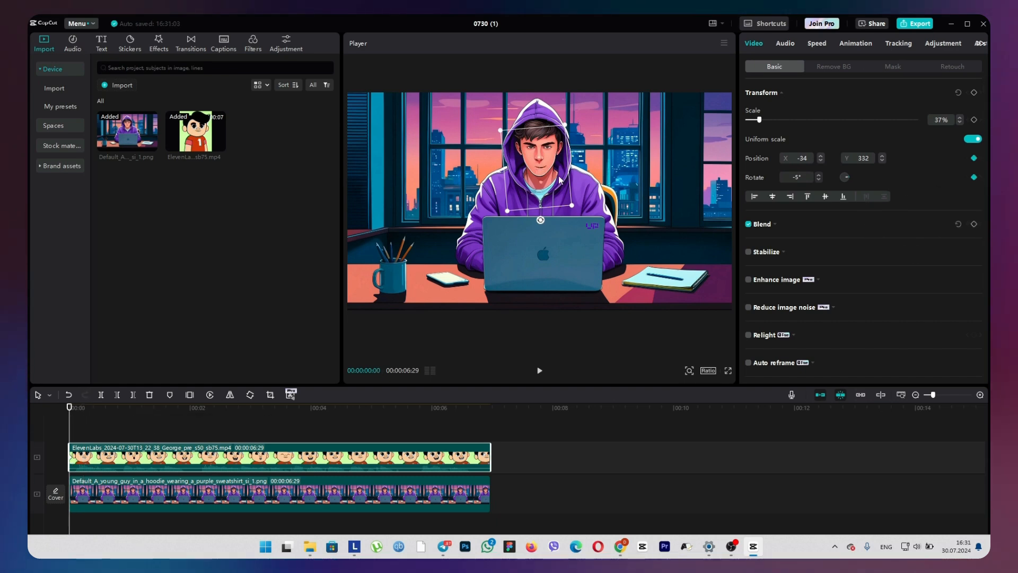
Straighten the mouth overlay to 0° and reposition it to about X -44, Y 357 around 00:00:00:16.
{"action": "left_click_drag", "start_coordinate": [560, 180], "coordinate": [558, 180]}
{"action": "key", "text": "space"}
{"action": "key", "text": "space"}
{"action": "left_click_drag", "start_coordinate": [539, 219], "coordinate": [530, 220]}
{"action": "mouse_move", "coordinate": [549, 204]}
{"action": "left_mouse_down"}
{"action": "mouse_move", "coordinate": [533, 220]}
{"action": "mouse_move", "coordinate": [537, 191]}
{"action": "left_mouse_up"}
{"action": "left_click", "coordinate": [102, 416]}
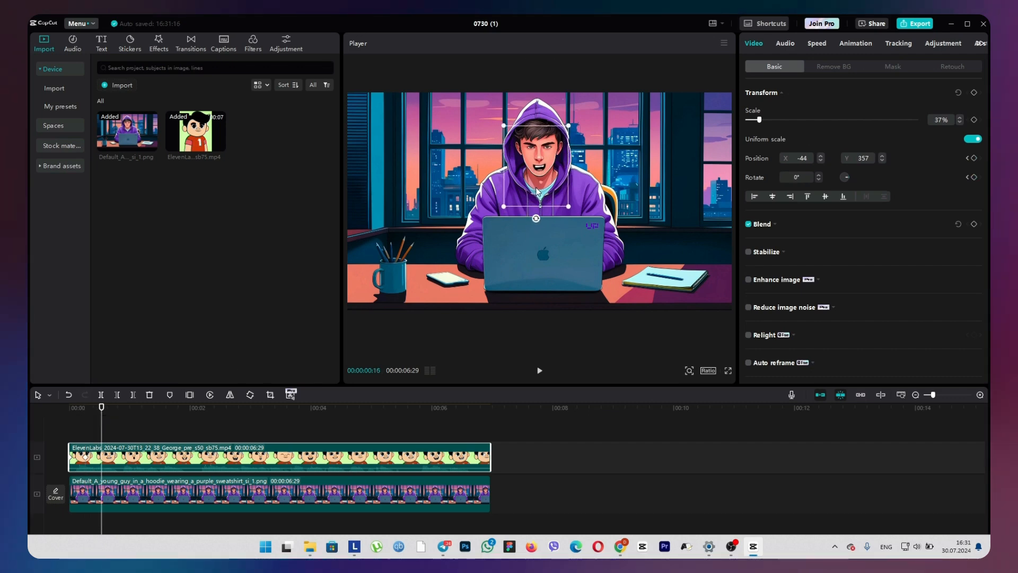
Play further through the clip and realign the mouth overlay with the face, to about X -52, Y 342.
{"action": "left_click_drag", "start_coordinate": [117, 415], "coordinate": [166, 408]}
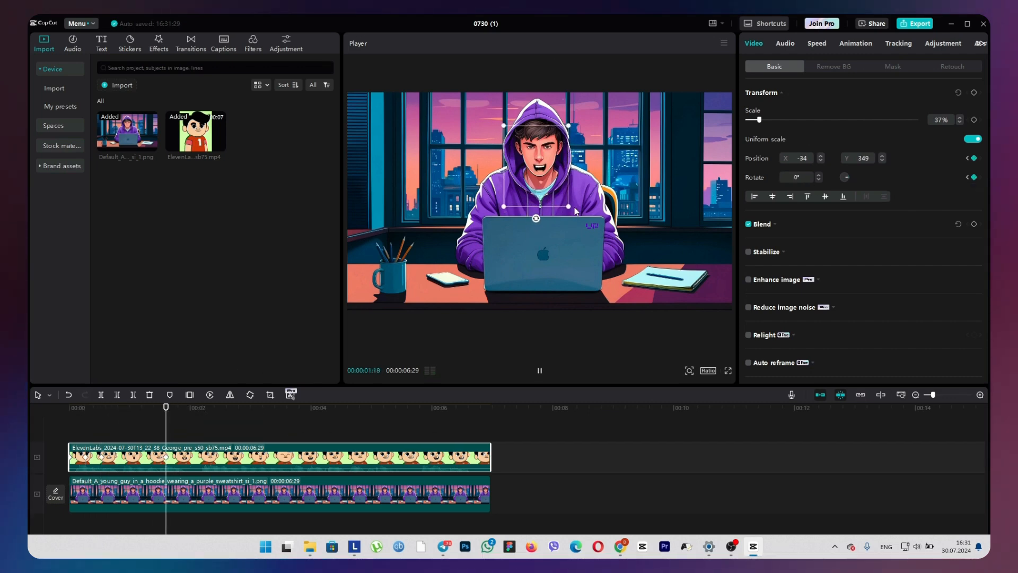
{"action": "key", "text": "space"}
{"action": "mouse_move", "coordinate": [536, 219]}
{"action": "left_mouse_down"}
{"action": "mouse_move", "coordinate": [538, 207]}
{"action": "mouse_move", "coordinate": [535, 219]}
{"action": "left_mouse_up"}
{"action": "left_click", "coordinate": [186, 422]}
{"action": "key", "text": "space"}
{"action": "key", "text": "space"}
Rotate the mouth overlay to 4° and realign it with the face to about X -32, Y 342.
{"action": "key", "text": "space"}
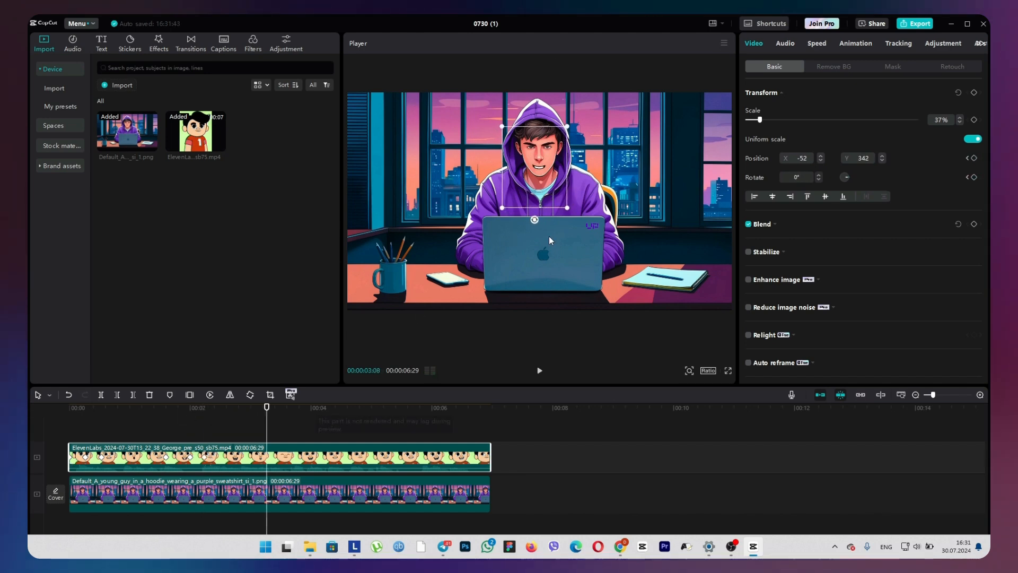
{"action": "left_click_drag", "start_coordinate": [551, 181], "coordinate": [553, 182]}
{"action": "left_click_drag", "start_coordinate": [537, 220], "coordinate": [533, 219]}
{"action": "left_click", "coordinate": [293, 423]}
Reposition the mouth overlay to about X -42, Y 347 just before 00:00:05:00 and play on to around 00:00:06:14.
{"action": "key", "text": "space"}
{"action": "key", "text": "space"}
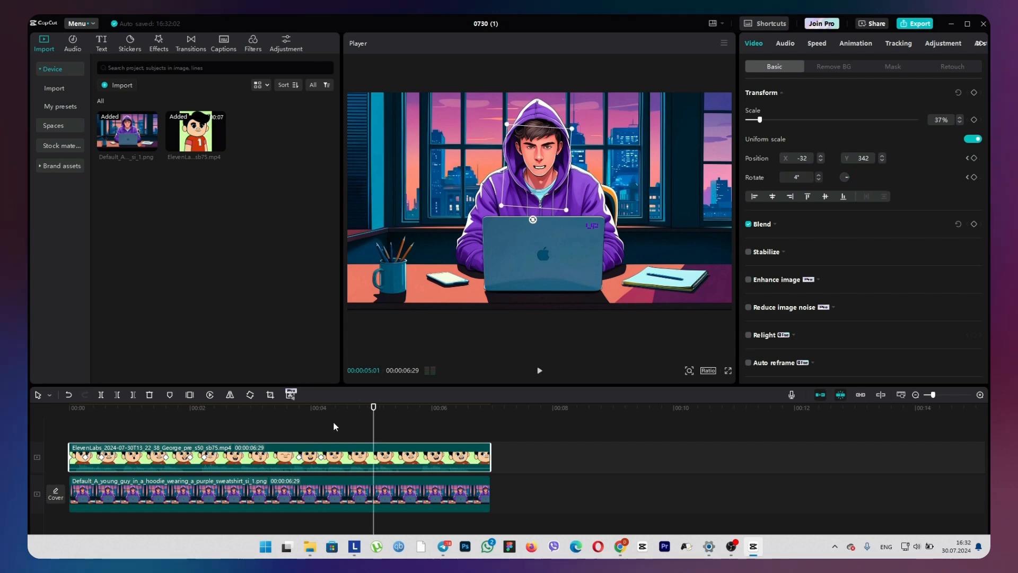
{"action": "left_click_drag", "start_coordinate": [373, 417], "coordinate": [357, 419]}
{"action": "left_click_drag", "start_coordinate": [543, 197], "coordinate": [543, 196]}
{"action": "key", "text": "space"}
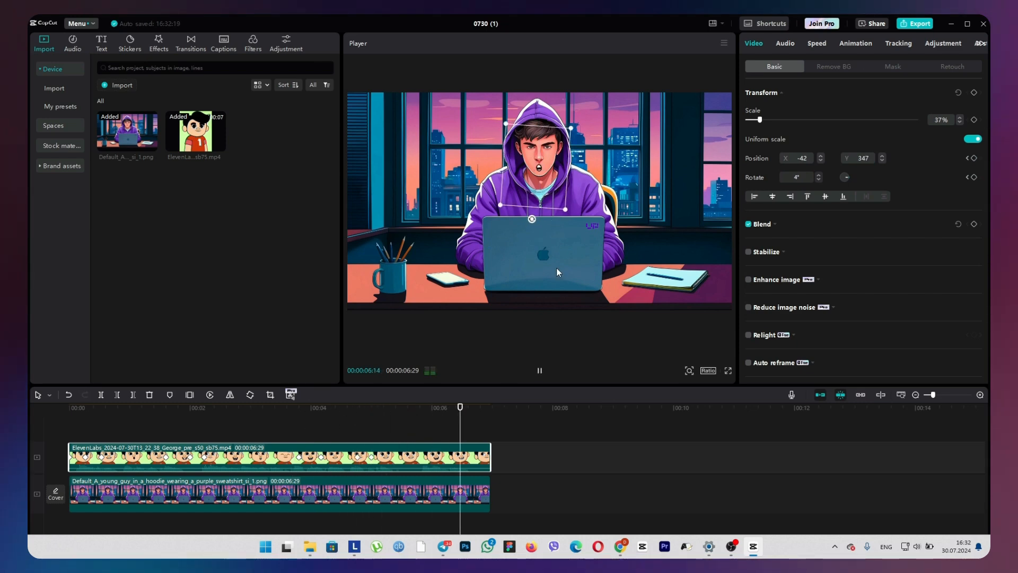
{"action": "key", "text": "space"}
Add position and rotation keyframes to the mouth overlay near 00:00:06:14 and fine-tune its placement at about 00:00:06:21.
{"action": "left_click", "coordinate": [456, 411]}
{"action": "left_click", "coordinate": [974, 158]}
{"action": "left_click", "coordinate": [975, 177]}
{"action": "key", "text": "space"}
{"action": "key", "text": "space"}
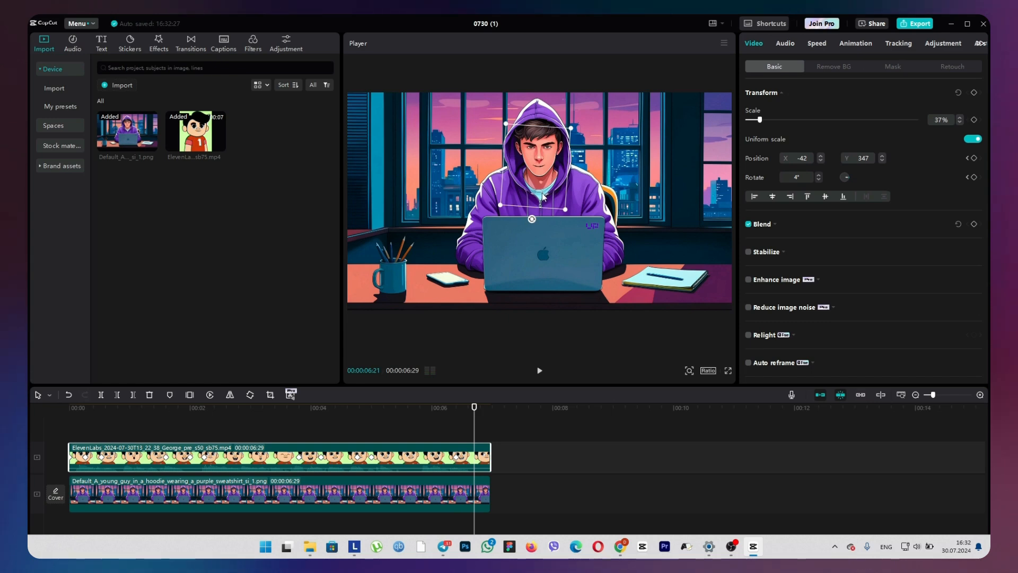
{"action": "left_click_drag", "start_coordinate": [544, 197], "coordinate": [543, 197]}
Play the animation from the start and export it as a 1080P, 30fps H.264 mp4 named 0730 (1).
{"action": "left_click_drag", "start_coordinate": [475, 426], "coordinate": [34, 422]}
{"action": "key", "text": "space"}
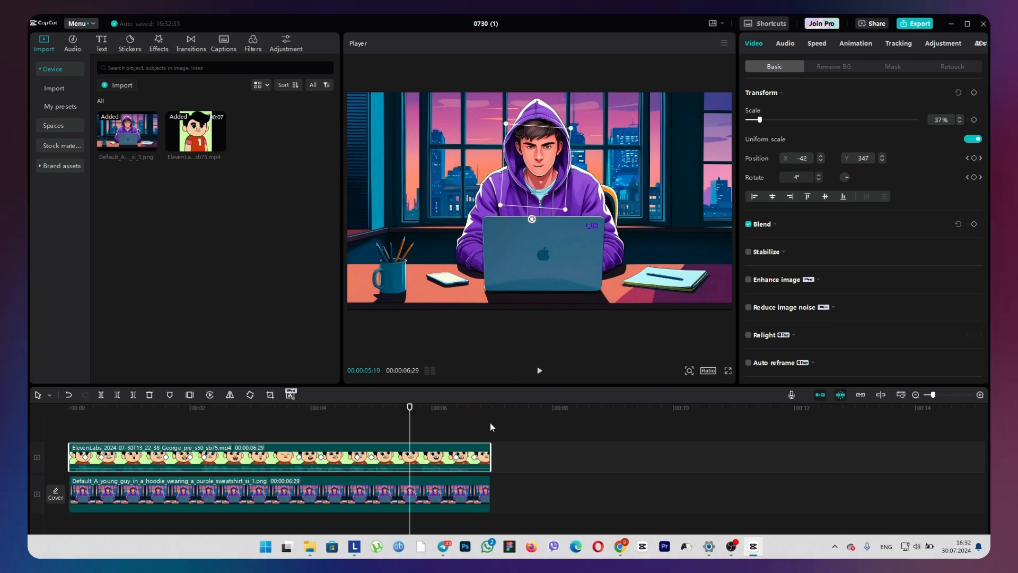
{"action": "left_click", "coordinate": [928, 25]}
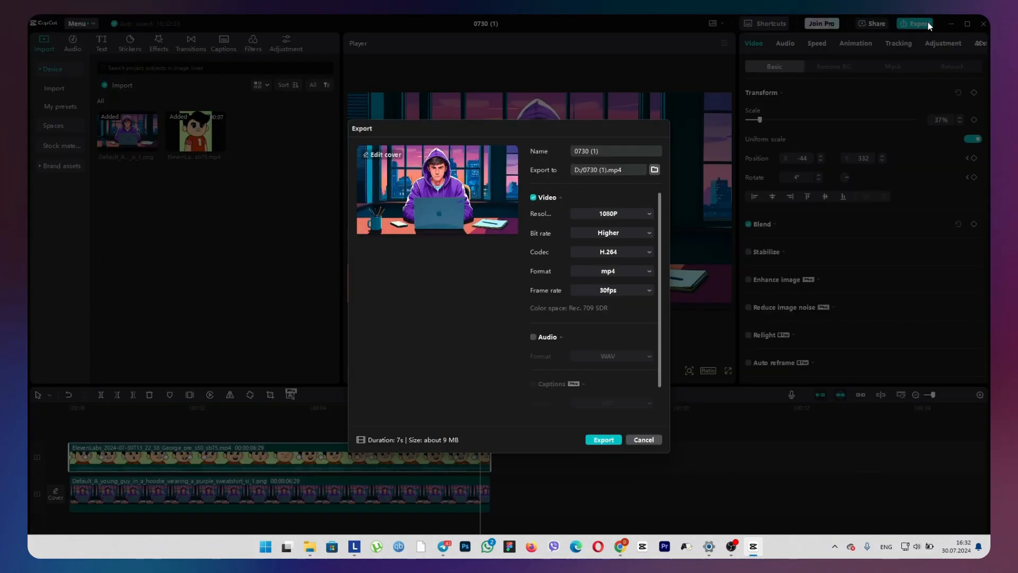
{"action": "left_click", "coordinate": [602, 439]}
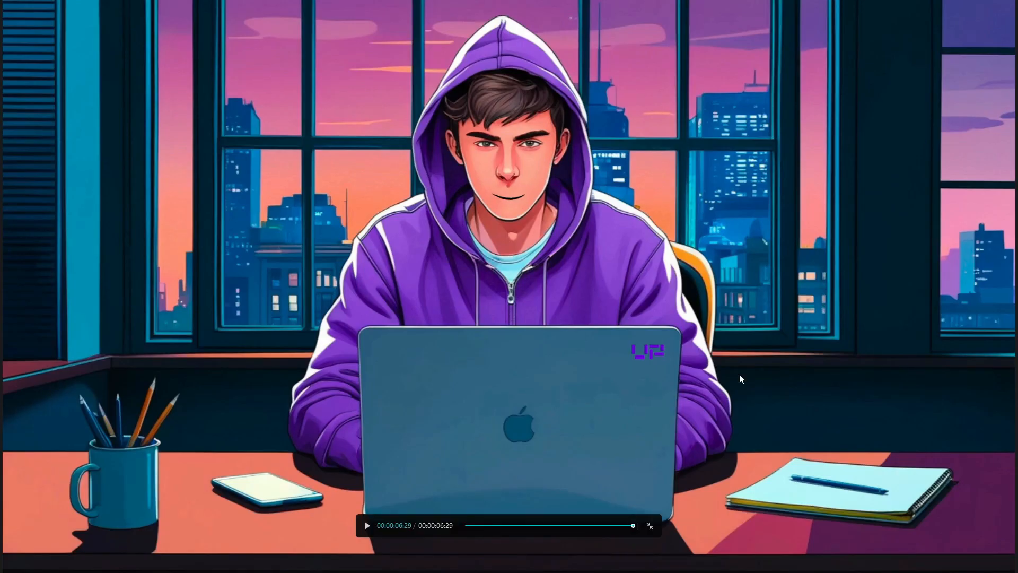
{"action": "key", "text": "space"}
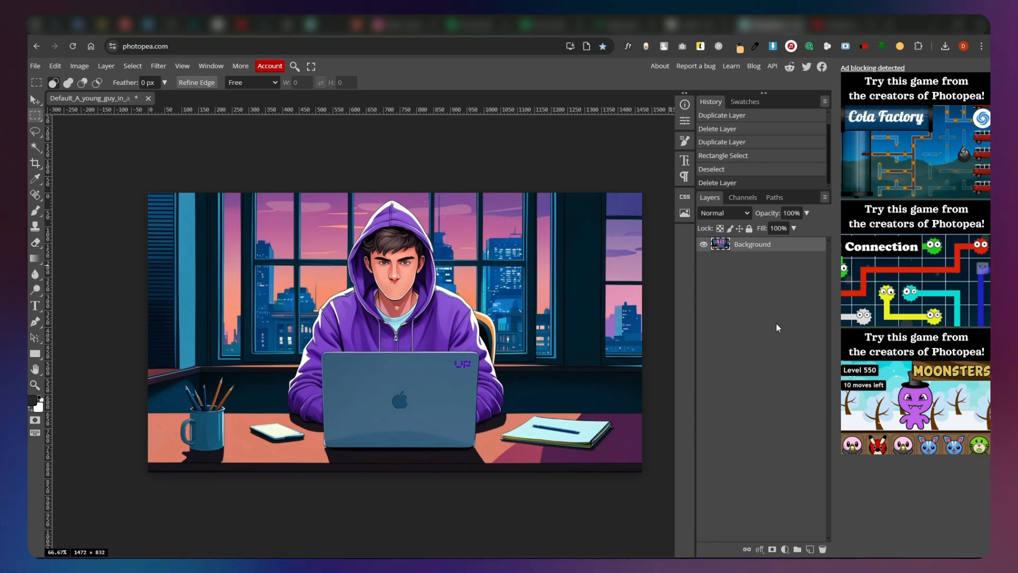
Duplicate the portrait's Background layer and place a green rectangle covering the whole canvas between the copy and the original.
{"action": "right_click", "coordinate": [720, 244]}
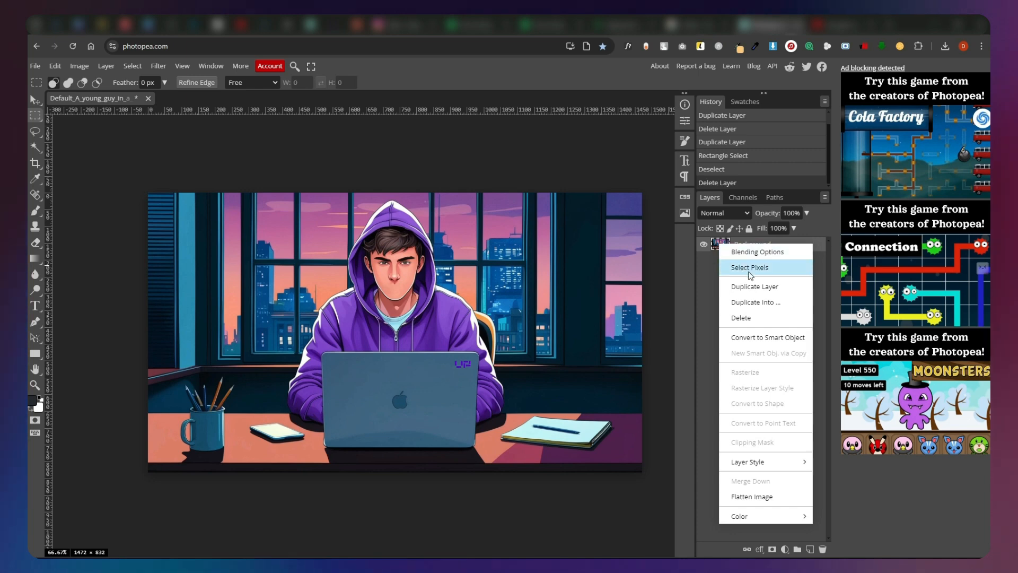
{"action": "left_click", "coordinate": [754, 287]}
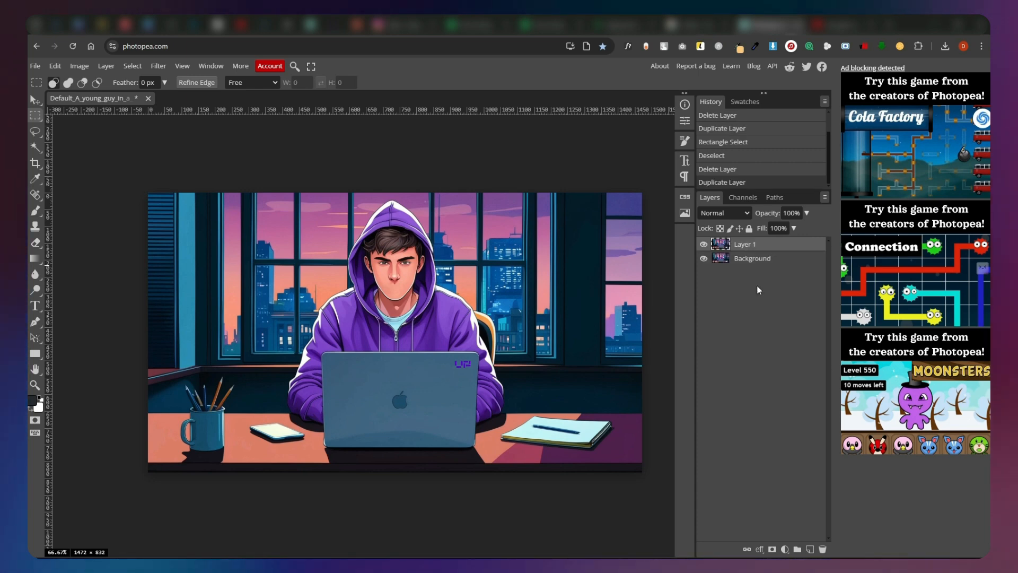
{"action": "left_click", "coordinate": [35, 354]}
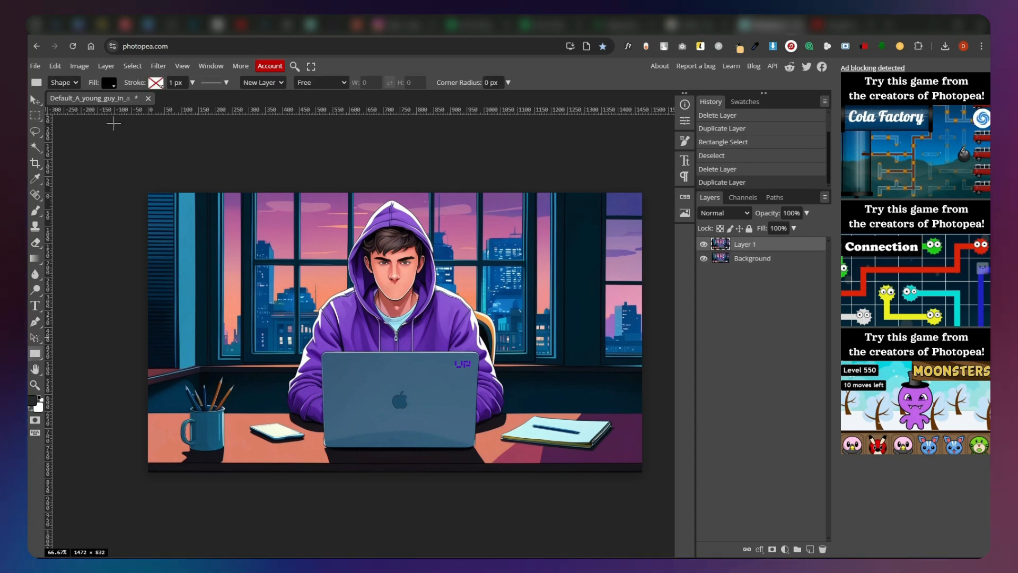
{"action": "left_click", "coordinate": [112, 84]}
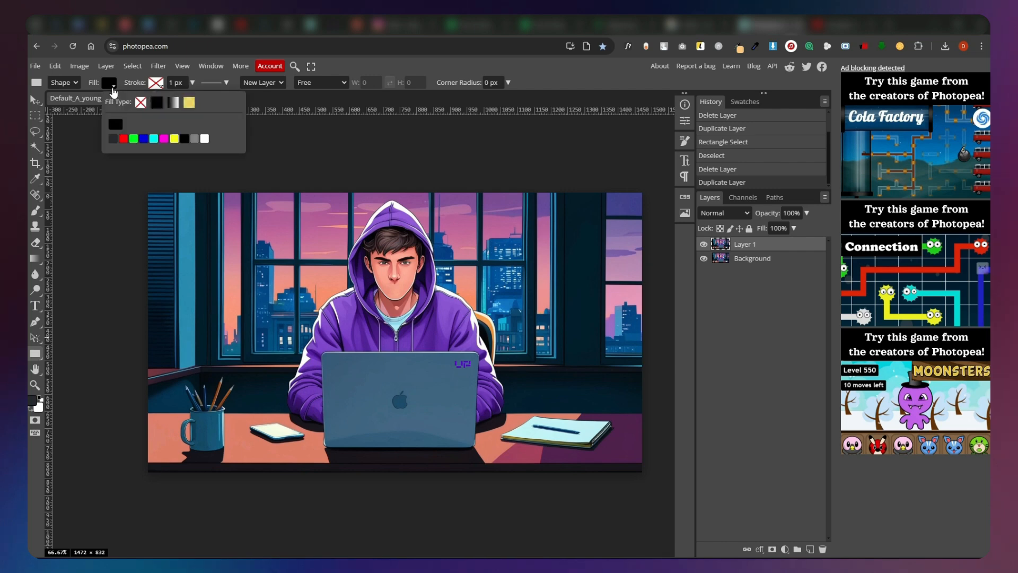
{"action": "left_click", "coordinate": [133, 139]}
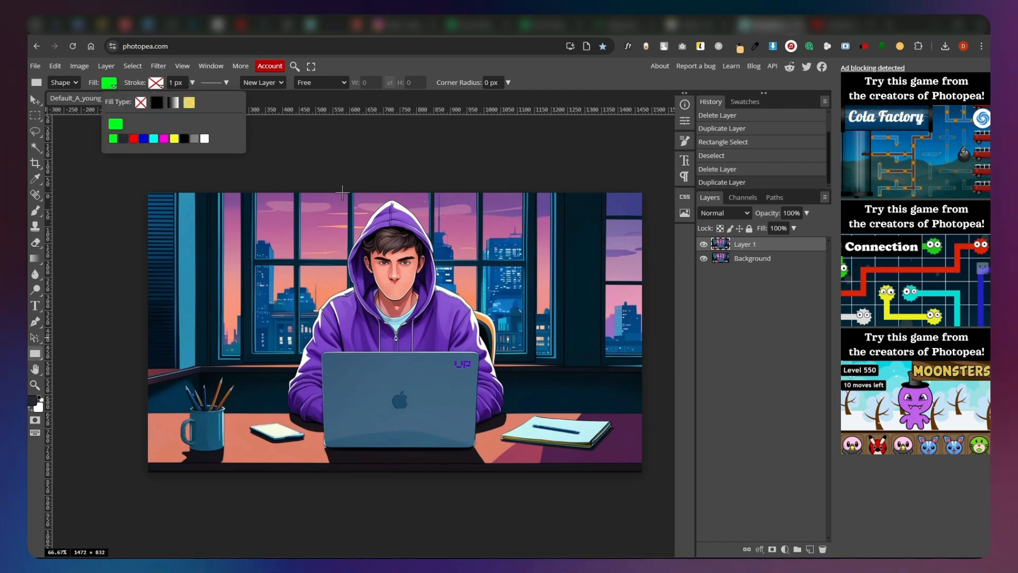
{"action": "left_click_drag", "start_coordinate": [132, 182], "coordinate": [650, 469]}
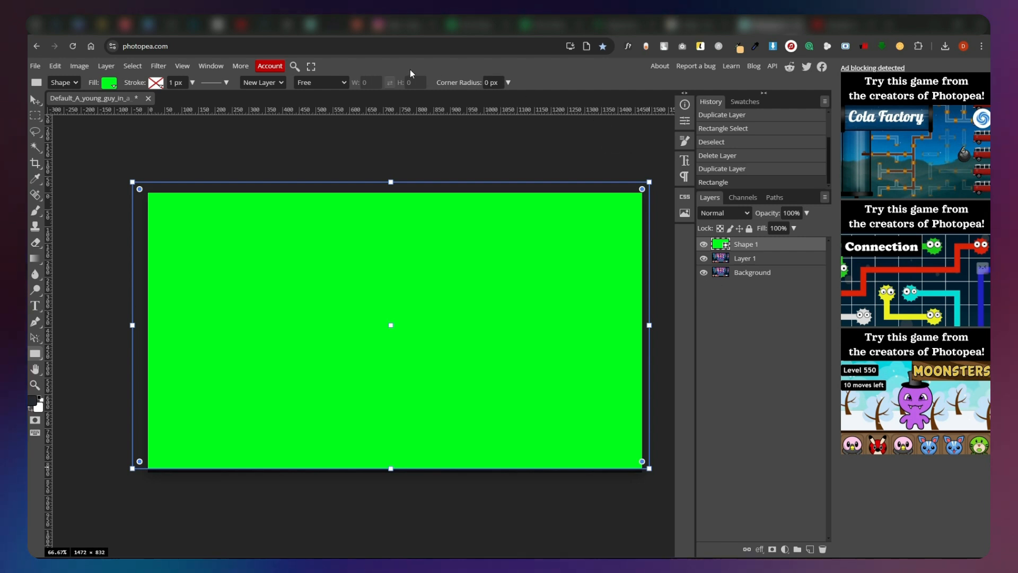
{"action": "left_click_drag", "start_coordinate": [760, 247], "coordinate": [762, 263]}
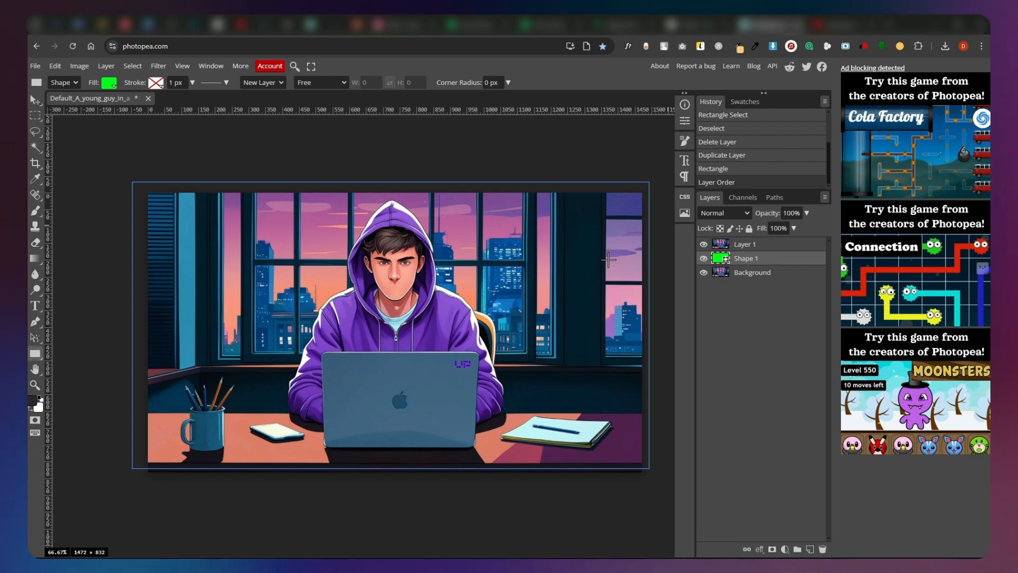
Clear the tall narrow window pane beside the blue shutter from Layer 1 and deselect it.
{"action": "left_click", "coordinate": [747, 247]}
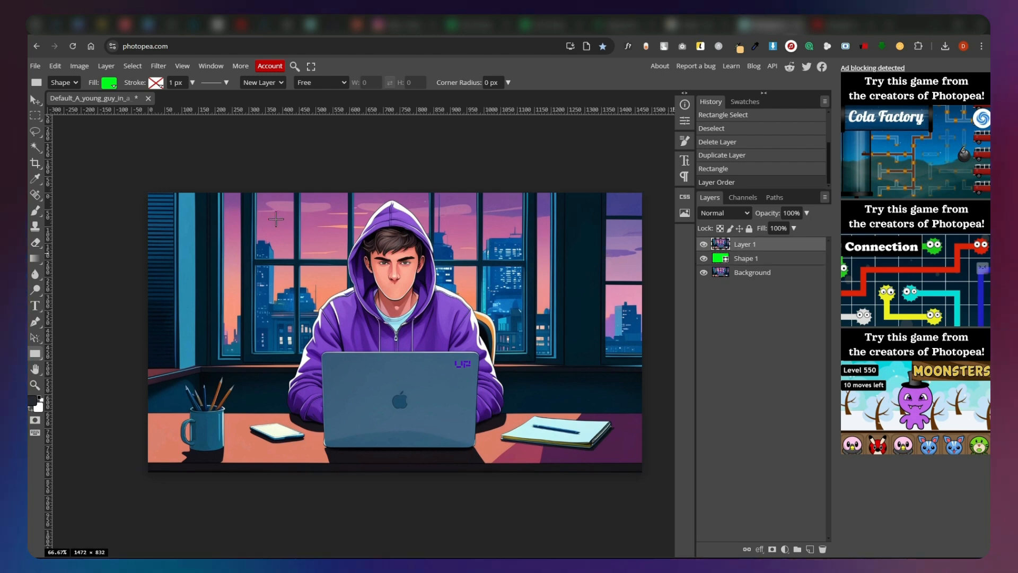
{"action": "scroll", "coordinate": [193, 229], "scroll_direction": "up", "scroll_amount": 1}
{"action": "scroll", "coordinate": [193, 228], "scroll_direction": "up", "scroll_amount": 4}
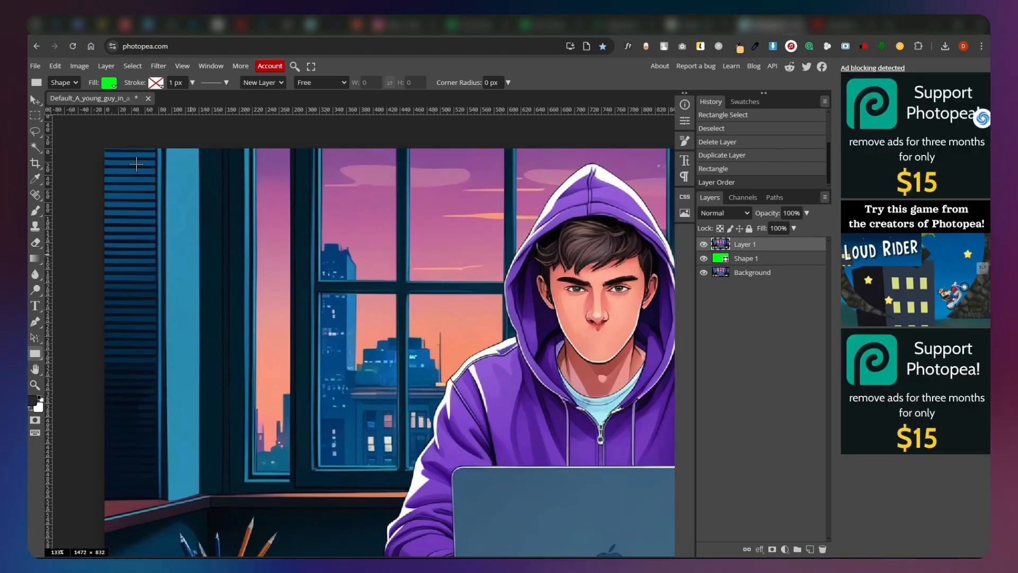
{"action": "left_click", "coordinate": [35, 116]}
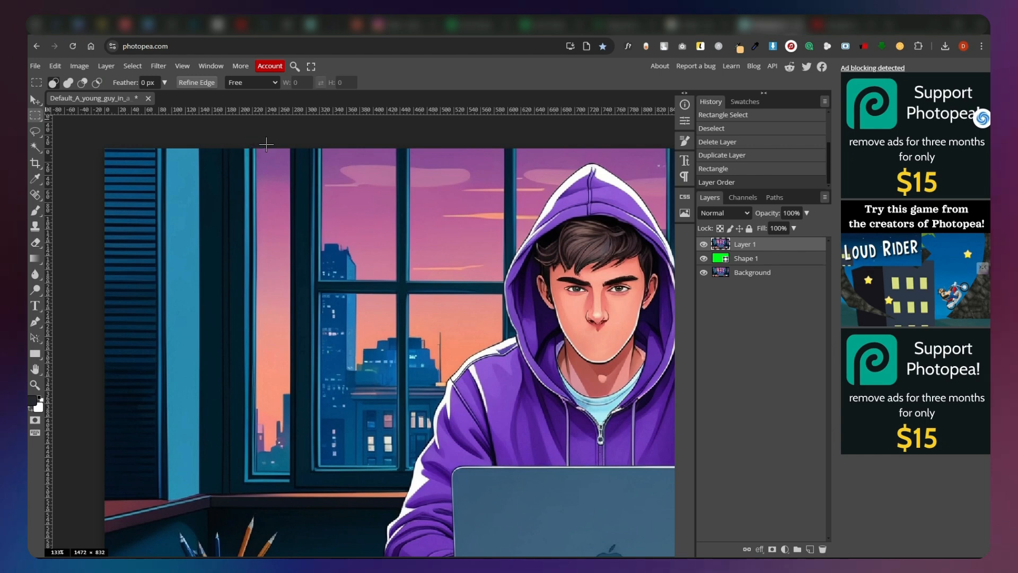
{"action": "left_click_drag", "start_coordinate": [289, 148], "coordinate": [256, 472]}
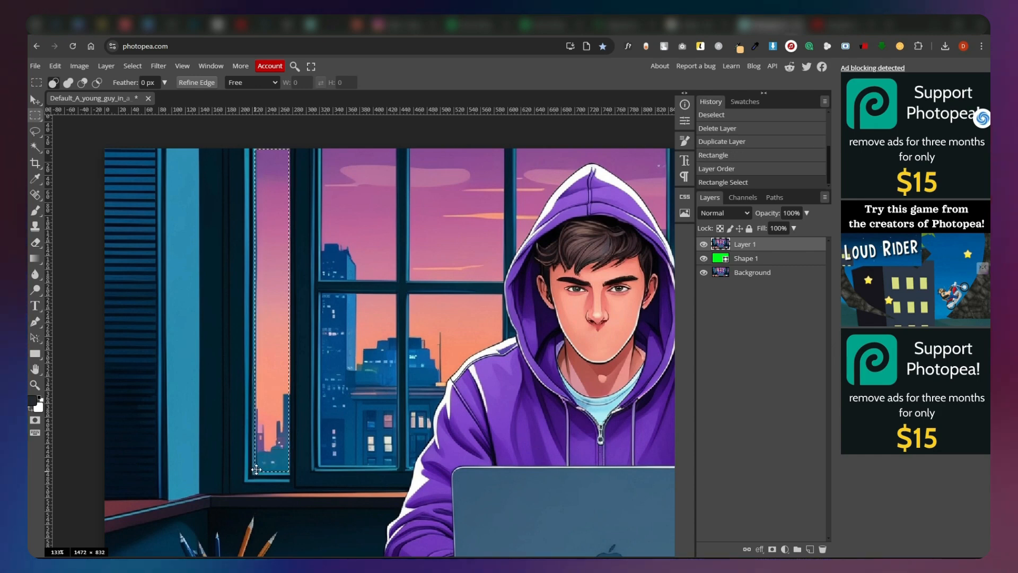
{"action": "key", "text": "Delete"}
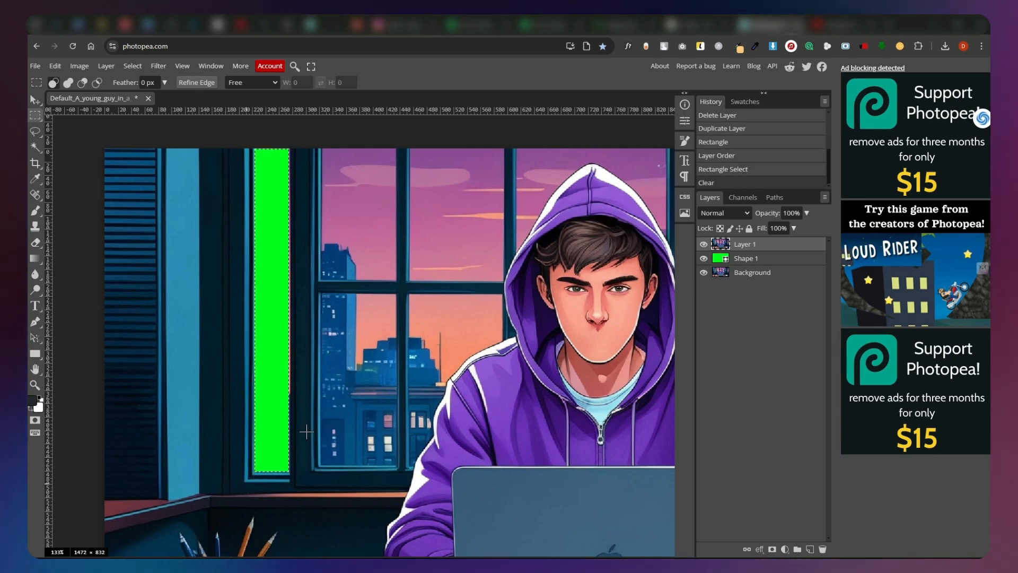
{"action": "key", "text": "ctrl+d"}
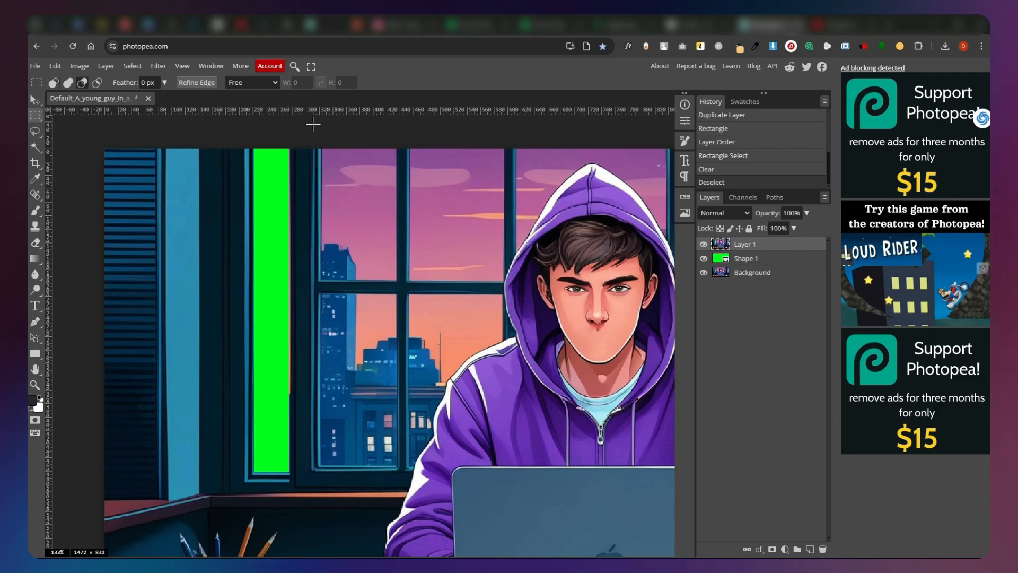
Clear the lower pane of the window at the image's right edge from Layer 1.
{"action": "scroll", "coordinate": [313, 125], "scroll_direction": "right", "scroll_amount": 3}
{"action": "scroll", "coordinate": [313, 125], "scroll_direction": "up", "scroll_amount": 2}
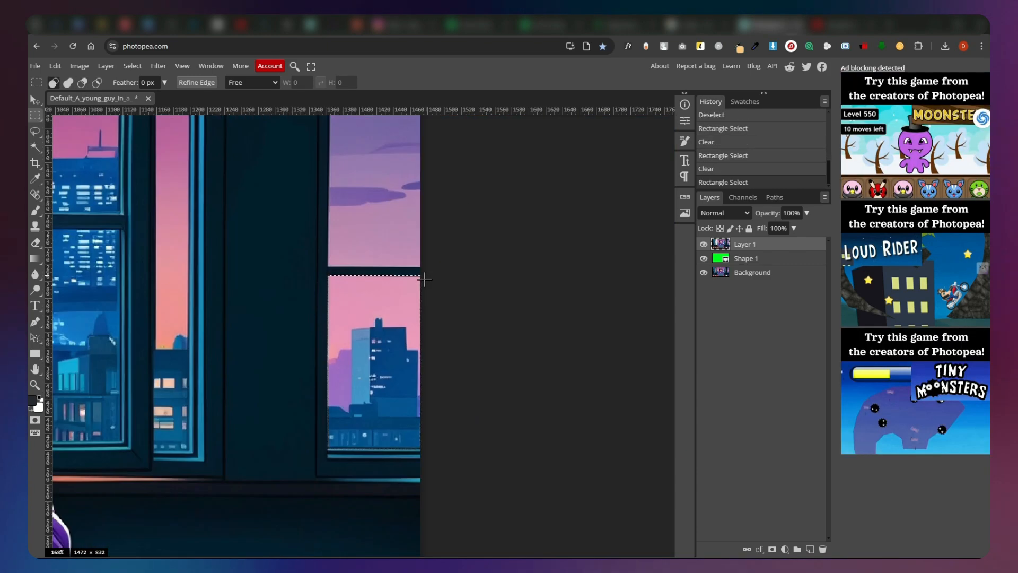
{"action": "key", "text": "Delete"}
Try clearing the sky and buildings in the pane beside the character's shoulder with Quick Selection.
{"action": "scroll", "coordinate": [116, 333], "scroll_direction": "left", "scroll_amount": 8}
{"action": "scroll", "coordinate": [116, 334], "scroll_direction": "down", "scroll_amount": 1}
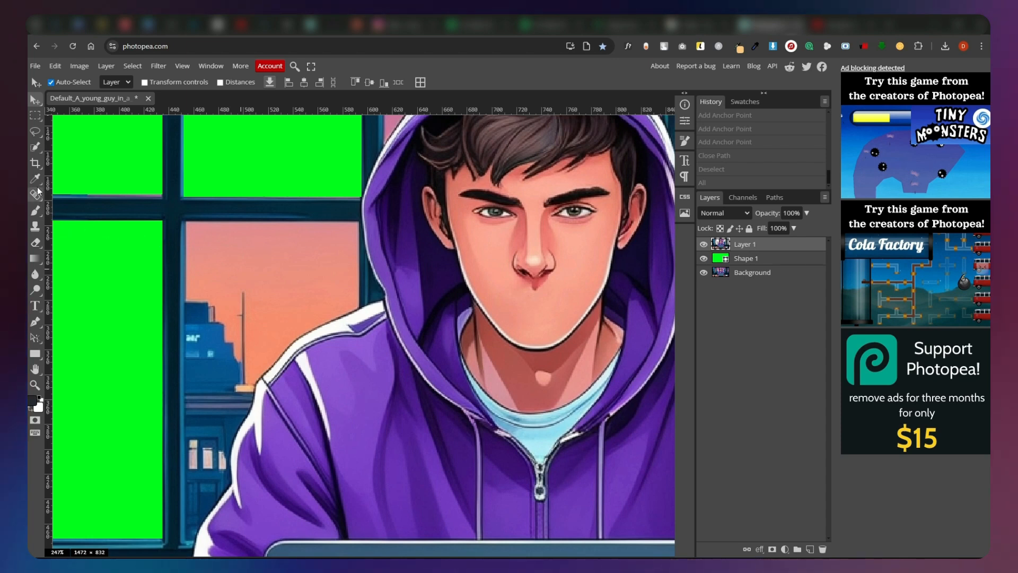
{"action": "left_click", "coordinate": [35, 147]}
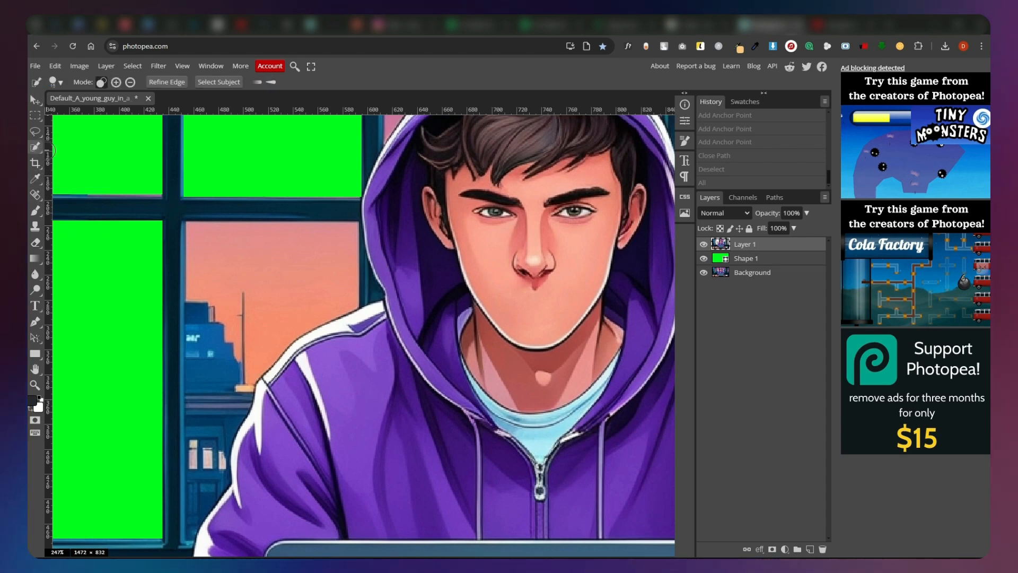
{"action": "left_click_drag", "start_coordinate": [237, 248], "coordinate": [242, 254]}
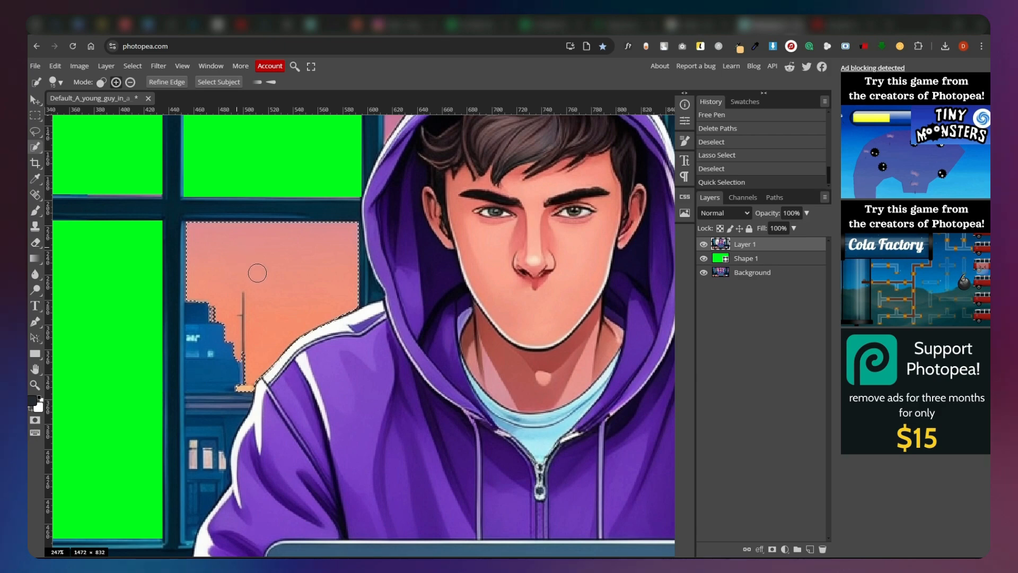
{"action": "key", "text": "Delete"}
{"action": "left_click", "coordinate": [201, 315]}
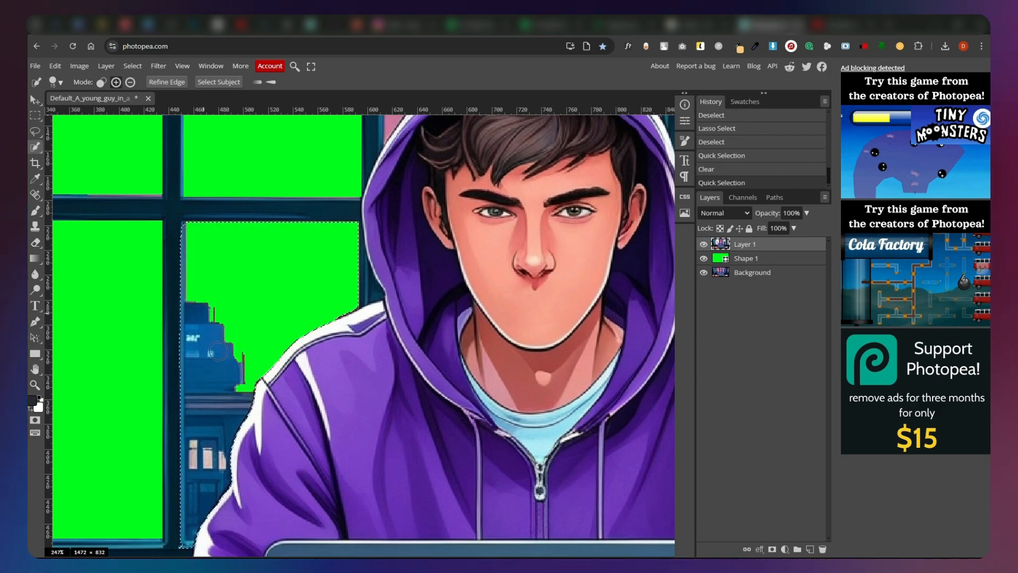
{"action": "scroll", "coordinate": [318, 318], "scroll_direction": "down", "scroll_amount": 3}
{"action": "scroll", "coordinate": [213, 212], "scroll_direction": "up", "scroll_amount": 3}
{"action": "key", "text": "Delete"}
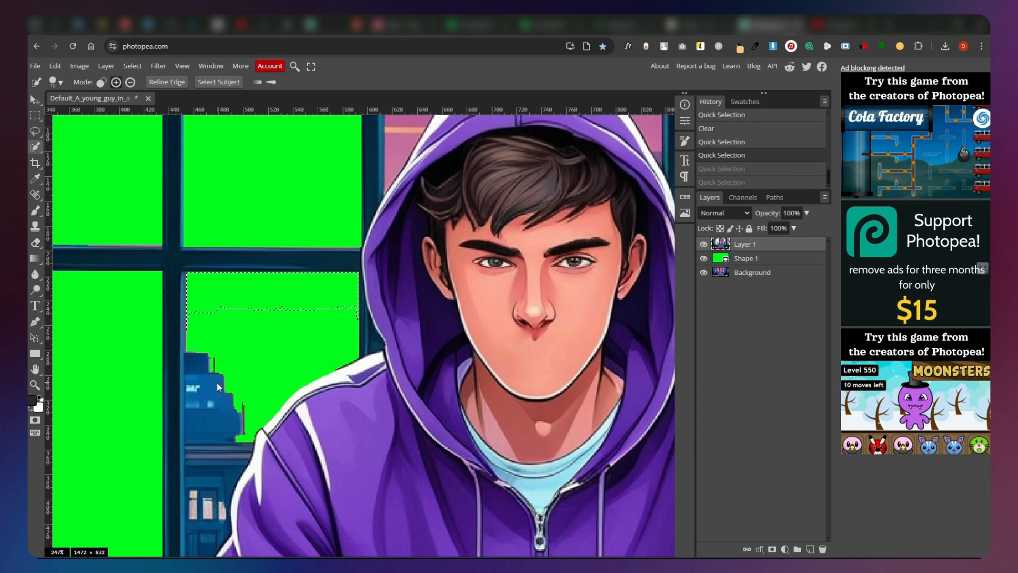
Deselect and erase the leftover building fragments in the window pane beside the character's shoulder.
{"action": "scroll", "coordinate": [222, 411], "scroll_direction": "down", "scroll_amount": 2}
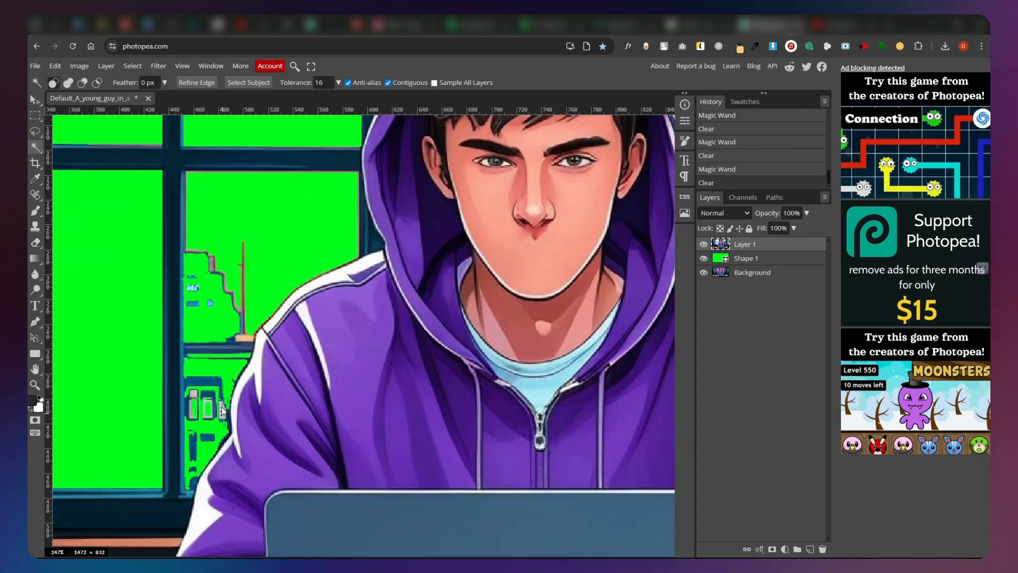
{"action": "key", "text": "ctrl+d"}
{"action": "left_click", "coordinate": [38, 242]}
{"action": "mouse_move", "coordinate": [238, 244]}
{"action": "left_mouse_down"}
{"action": "mouse_move", "coordinate": [204, 255]}
{"action": "mouse_move", "coordinate": [194, 305]}
{"action": "left_mouse_up"}
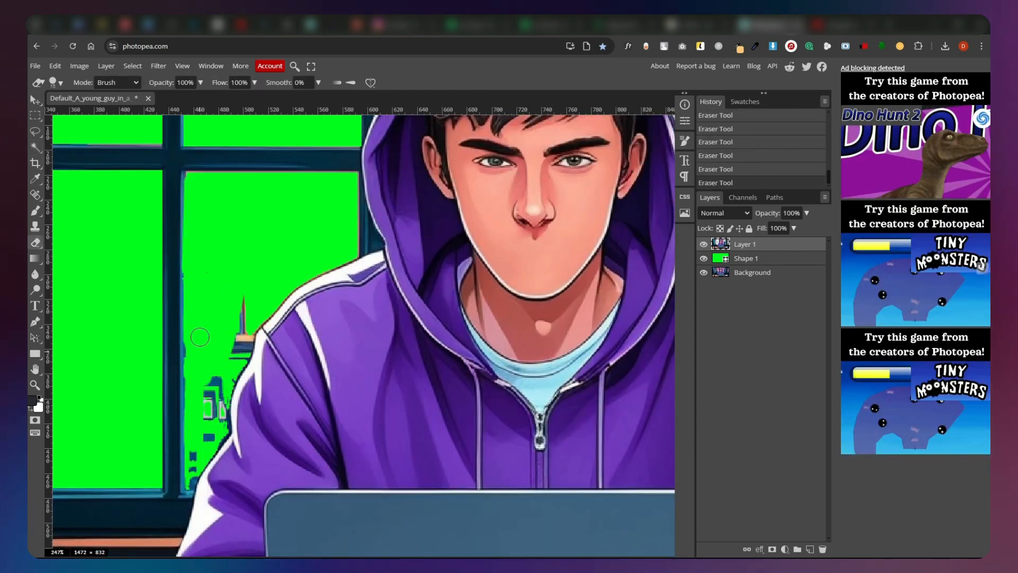
{"action": "left_click_drag", "start_coordinate": [243, 300], "coordinate": [212, 419]}
{"action": "scroll", "coordinate": [196, 477], "scroll_direction": "up", "scroll_amount": 5}
{"action": "scroll", "coordinate": [297, 339], "scroll_direction": "down", "scroll_amount": 3}
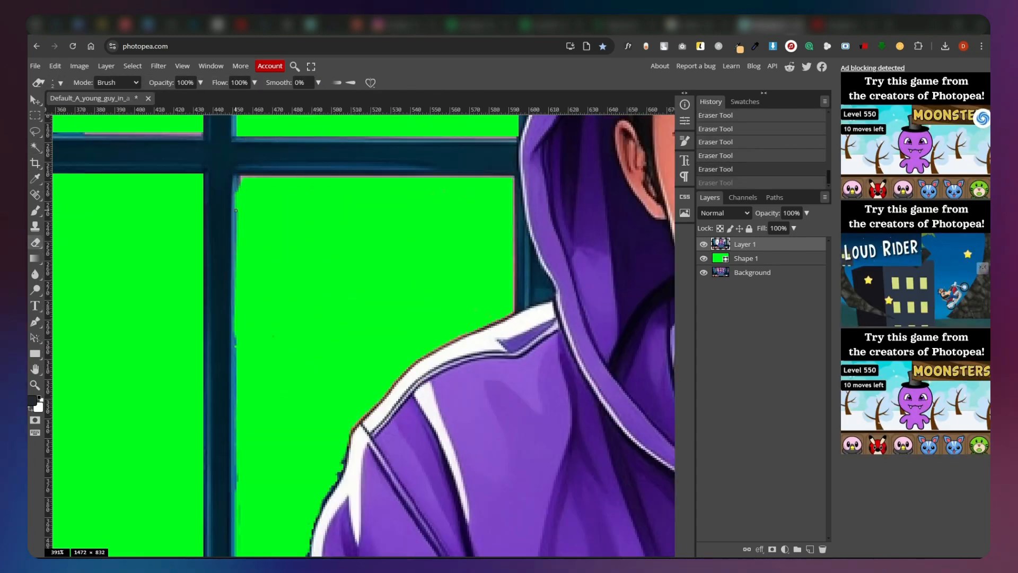
Erase the buildings from the lower window pane behind the chair with freehand Eraser strokes.
{"action": "scroll", "coordinate": [371, 339], "scroll_direction": "down", "scroll_amount": 4}
{"action": "scroll", "coordinate": [447, 411], "scroll_direction": "up", "scroll_amount": 8}
{"action": "left_click_drag", "start_coordinate": [436, 406], "coordinate": [447, 412]}
{"action": "key", "text": "ctrl+z"}
{"action": "scroll", "coordinate": [435, 339], "scroll_direction": "down", "scroll_amount": 6}
{"action": "left_click_drag", "start_coordinate": [438, 342], "coordinate": [450, 448]}
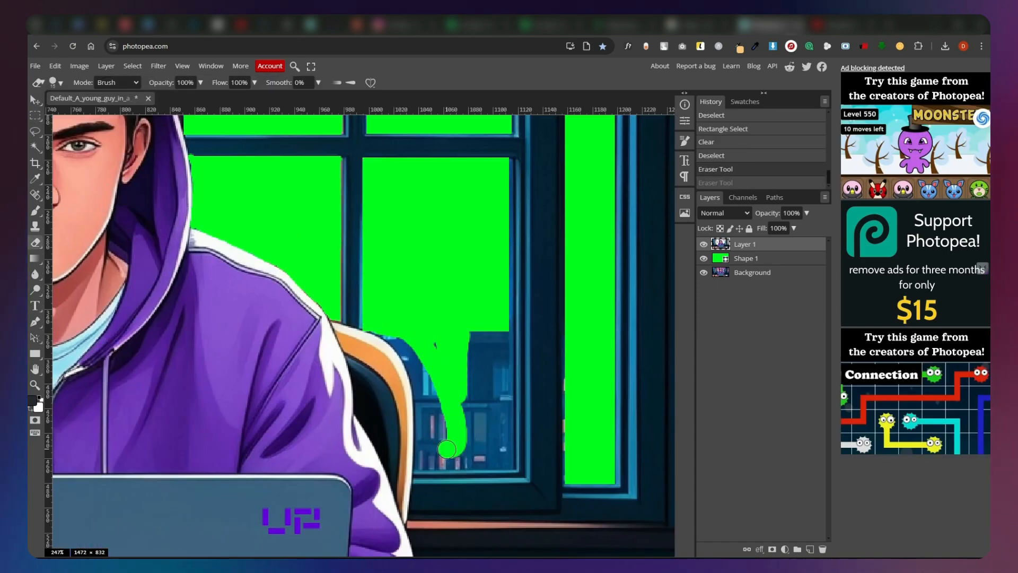
{"action": "left_click_drag", "start_coordinate": [504, 339], "coordinate": [504, 459]}
Switch the Eraser to a square tip and clean up the straight edges of the pane behind the chair.
{"action": "left_click", "coordinate": [60, 83]}
{"action": "left_click_drag", "start_coordinate": [502, 170], "coordinate": [502, 456]}
{"action": "key", "text": "ctrl+z"}
{"action": "left_click_drag", "start_coordinate": [408, 342], "coordinate": [420, 373]}
{"action": "key", "text": "ctrl+z"}
{"action": "left_click", "coordinate": [60, 83]}
{"action": "left_click", "coordinate": [78, 201]}
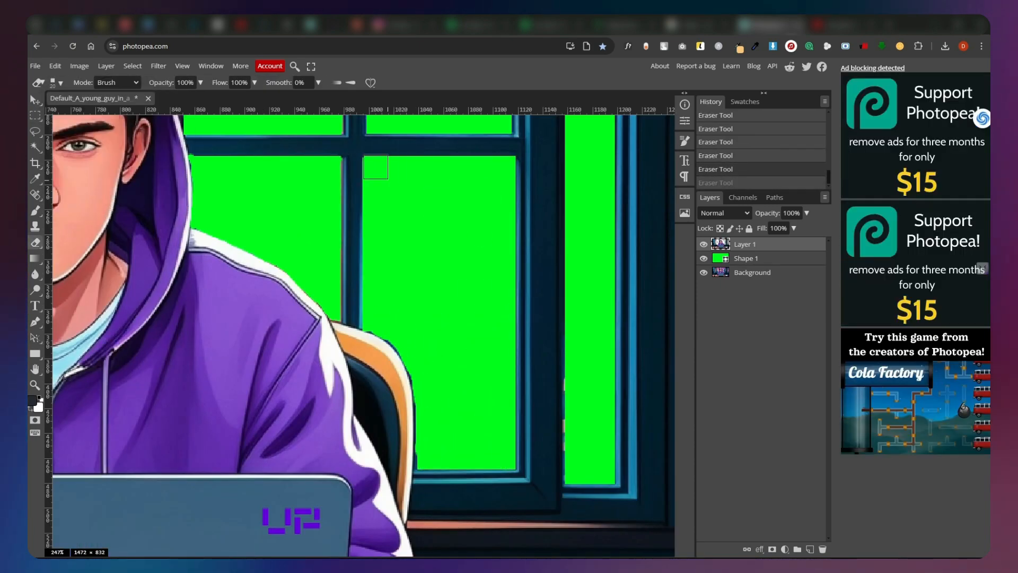
{"action": "left_click_drag", "start_coordinate": [376, 166], "coordinate": [491, 167]}
Export the green-window image as a 1472 × 832 px PNG and dismiss the ad-blocker notice.
{"action": "scroll", "coordinate": [409, 325], "scroll_direction": "down", "scroll_amount": 6}
{"action": "left_click", "coordinate": [37, 67]}
{"action": "mouse_move", "coordinate": [75, 214]}
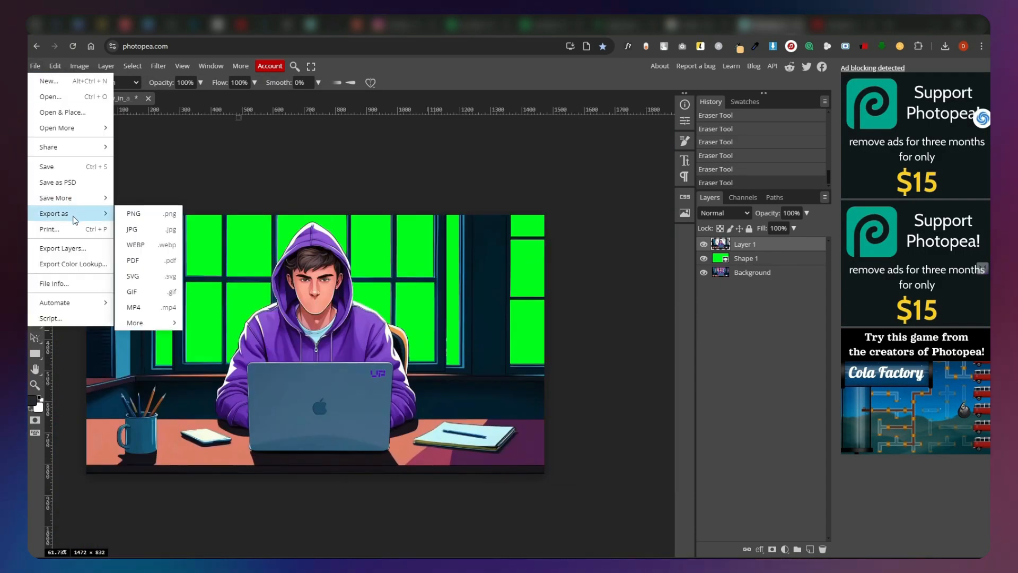
{"action": "left_click", "coordinate": [162, 214]}
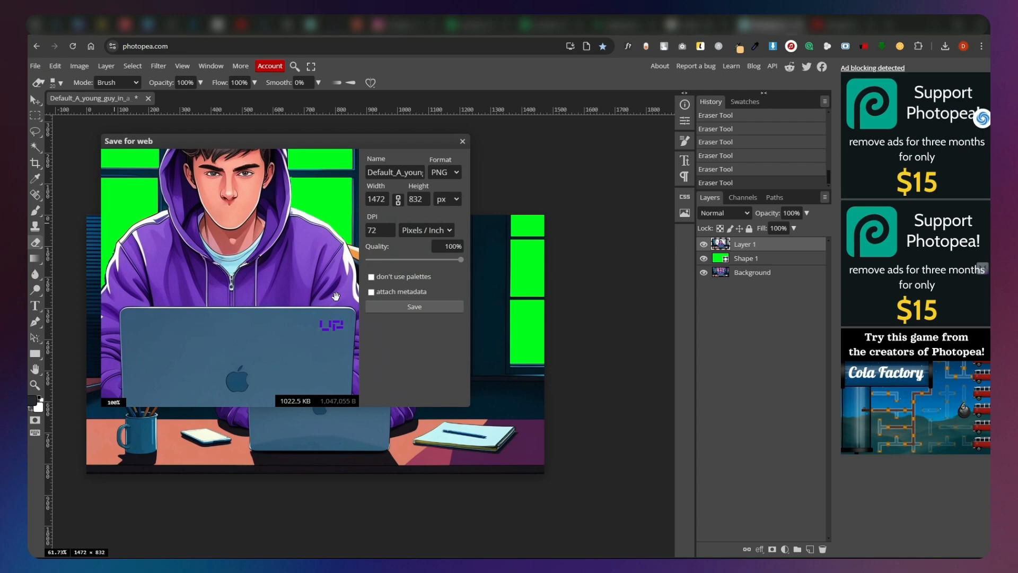
{"action": "left_click", "coordinate": [419, 307]}
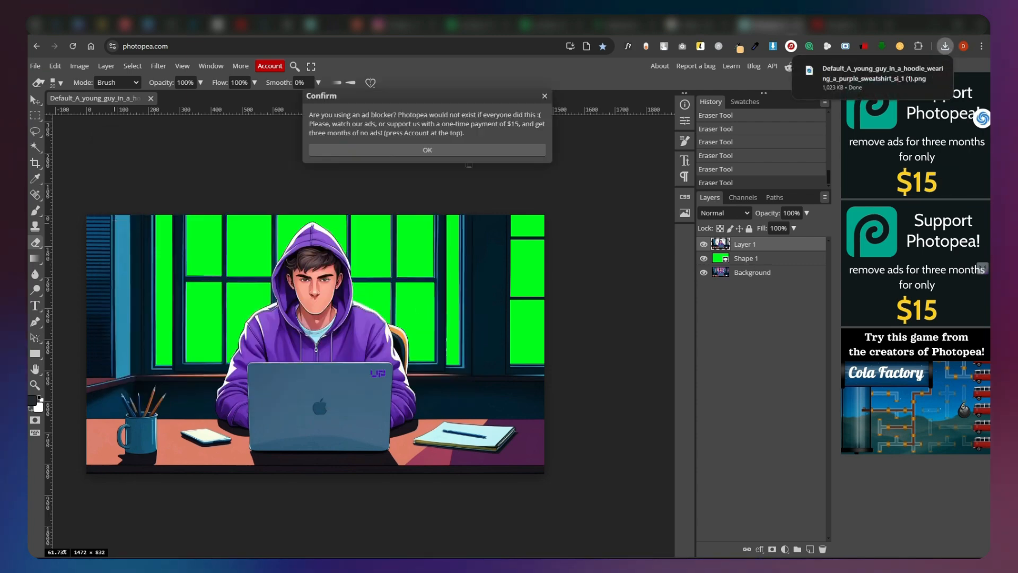
{"action": "left_click", "coordinate": [441, 149]}
Switch to YouTube's search results for "rain green screen" and activate the search query.
{"action": "left_click", "coordinate": [843, 25]}
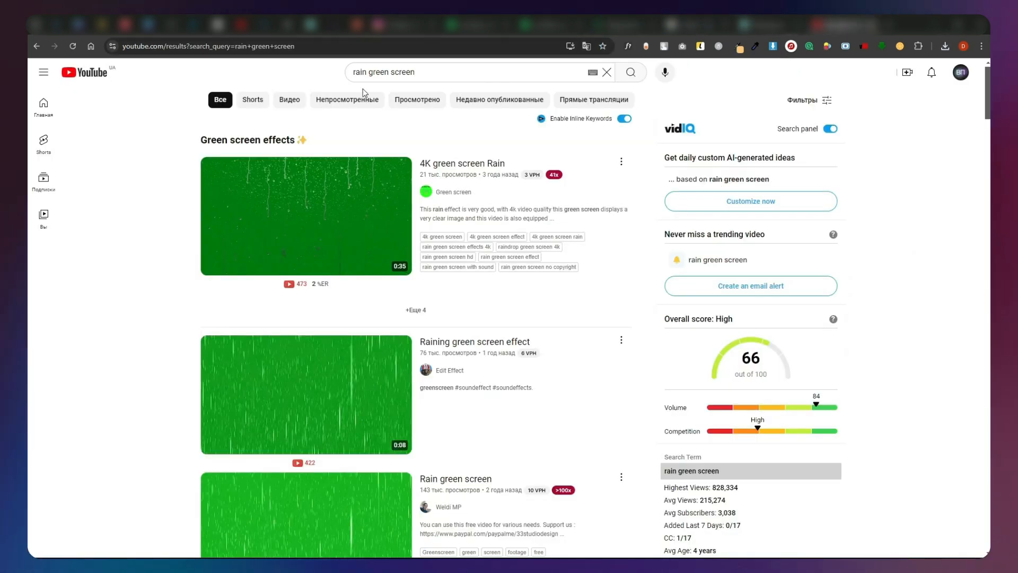
{"action": "triple_click", "coordinate": [457, 76]}
{"action": "left_click", "coordinate": [457, 76]}
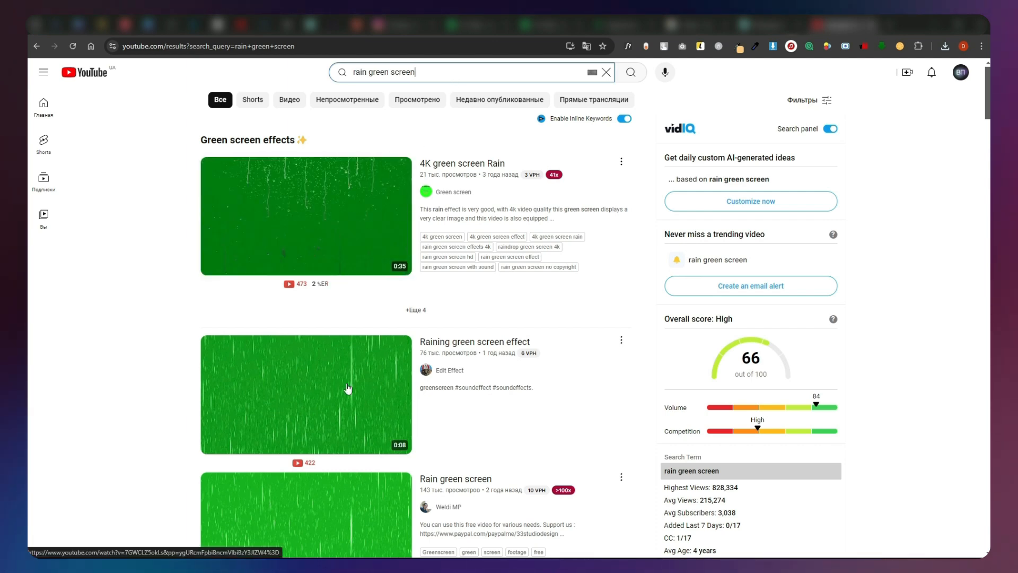
Preview the rain clips in the search results and copy the link of the "Rain green screen" video.
{"action": "mouse_move", "coordinate": [347, 391]}
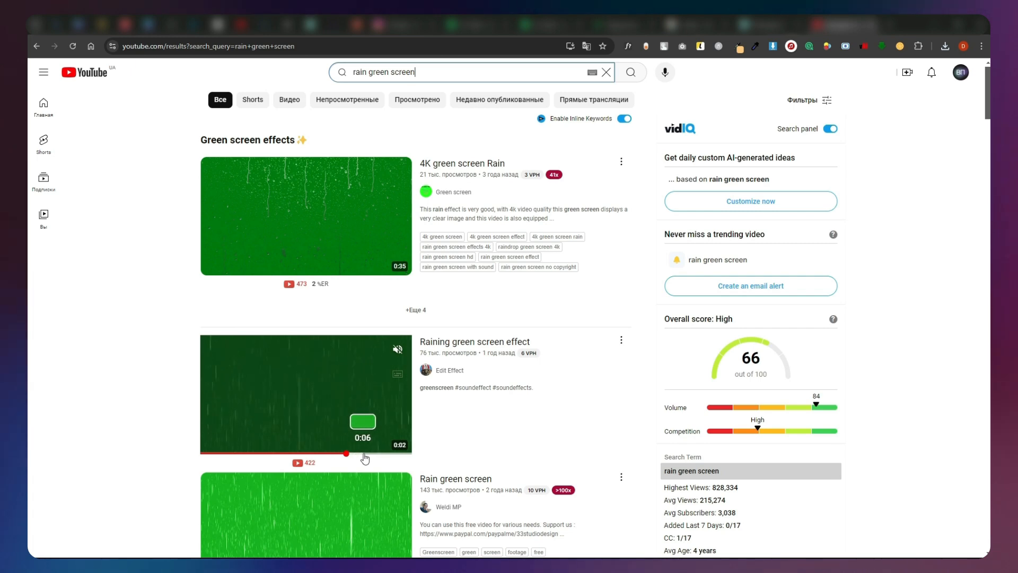
{"action": "scroll", "coordinate": [346, 451], "scroll_direction": "down", "scroll_amount": 3}
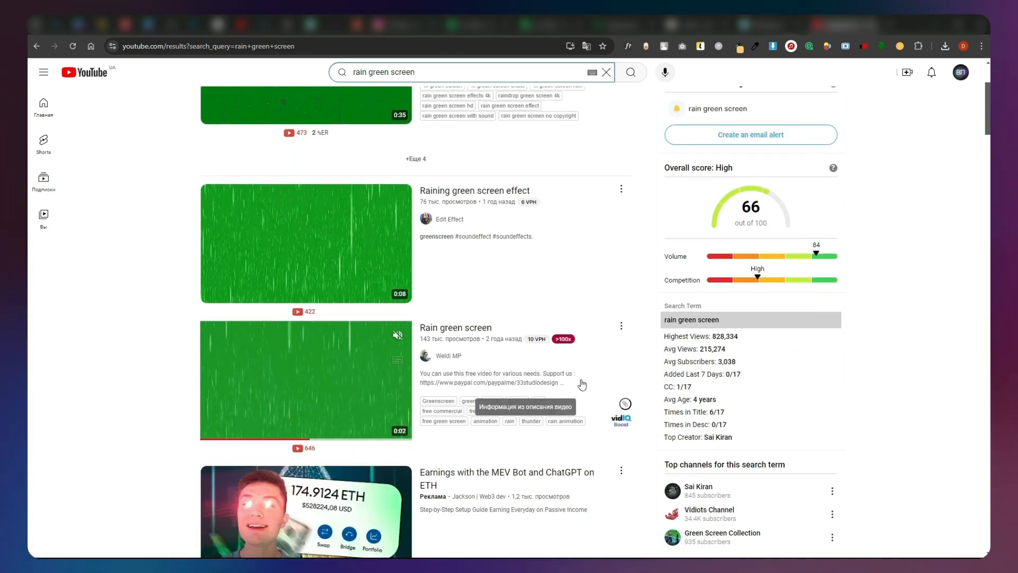
{"action": "right_click", "coordinate": [445, 333]}
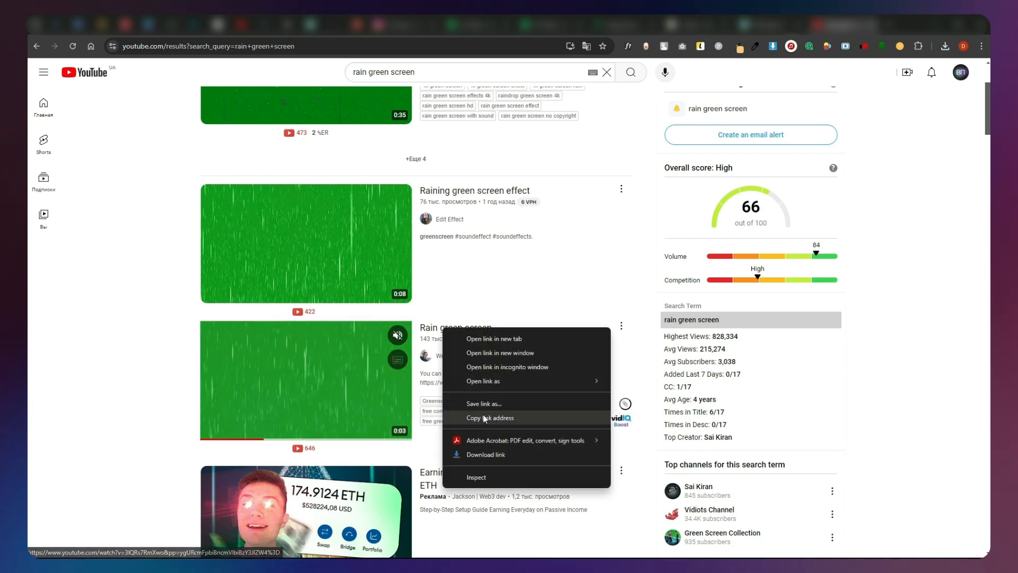
{"action": "left_click", "coordinate": [491, 419]}
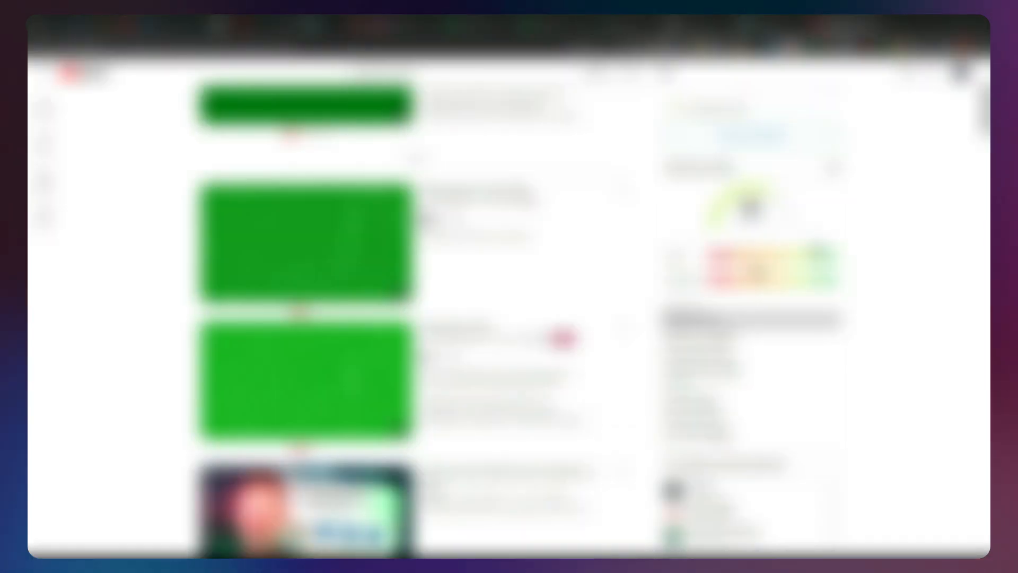
Open the video downloader site in the browser and paste the copied rain video link into its URL field.
{"action": "left_click", "coordinate": [339, 47]}
{"action": "type", "text": "y"}
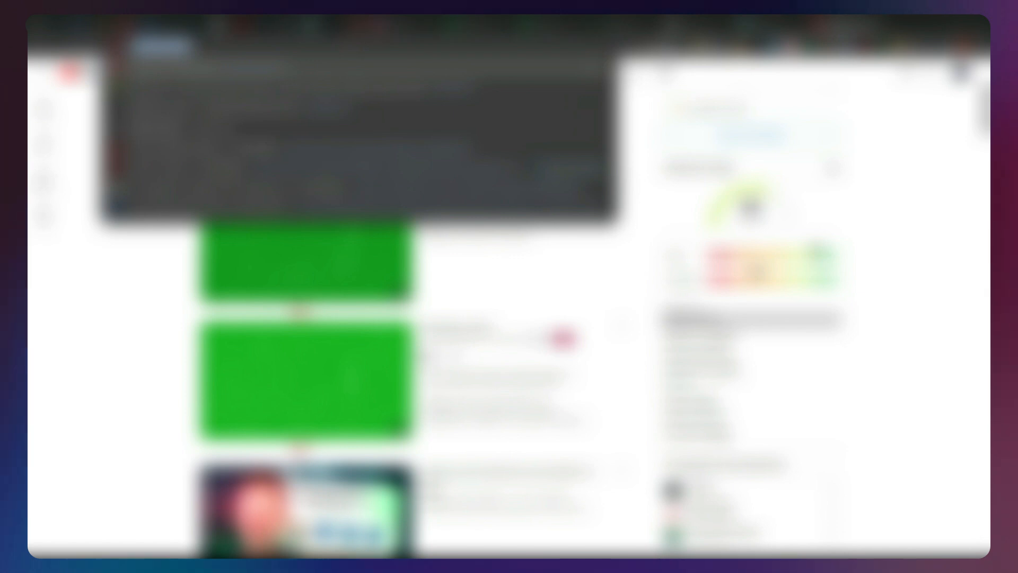
{"action": "type", "text": "t1"}
{"action": "key", "text": "Return"}
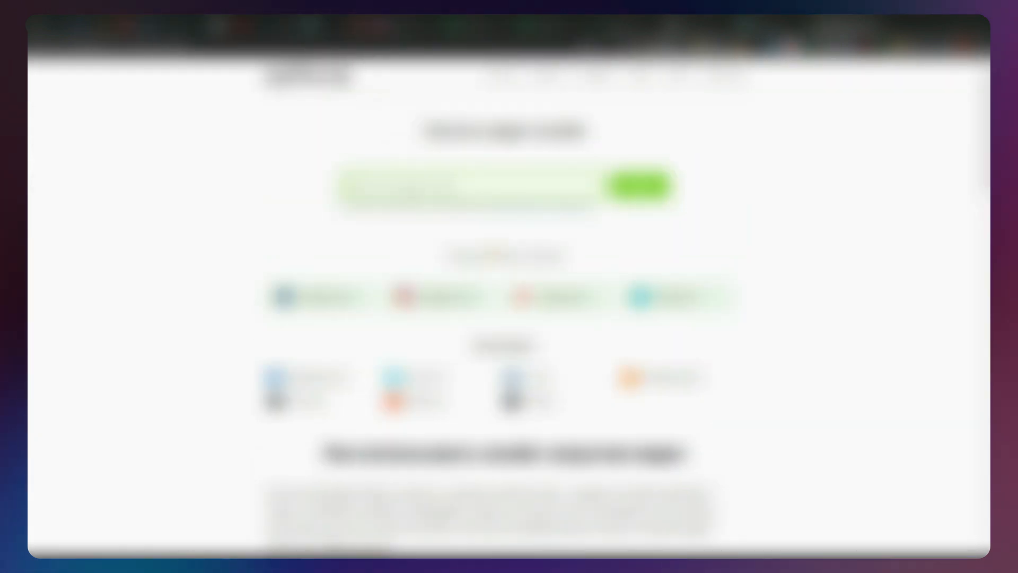
{"action": "right_click", "coordinate": [391, 200]}
{"action": "left_click", "coordinate": [419, 251]}
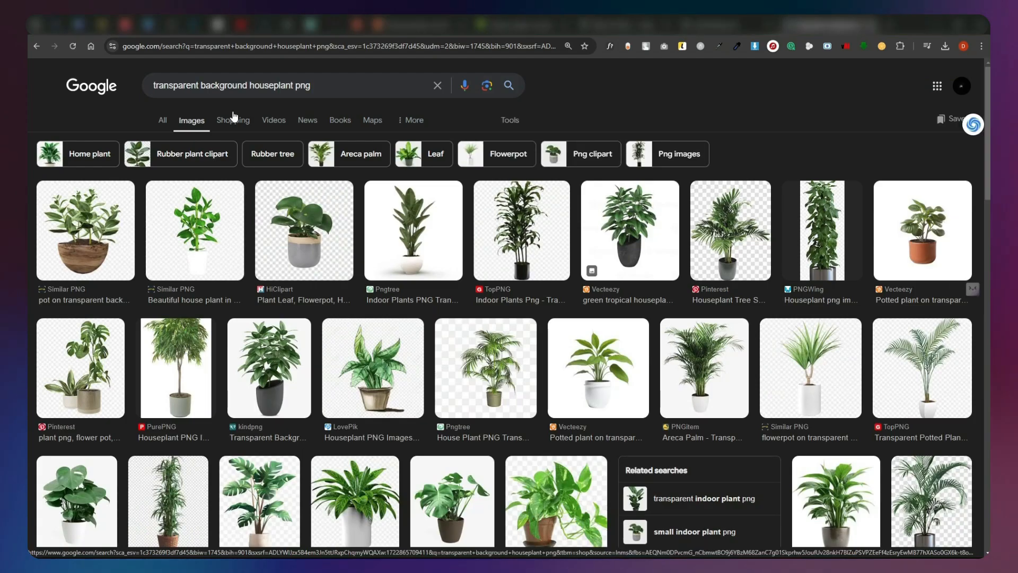
Browse the transparent houseplant image results and open a potted plant PNG on CleanPNG for downloading.
{"action": "scroll", "coordinate": [253, 361], "scroll_direction": "down", "scroll_amount": 2}
{"action": "left_click", "coordinate": [257, 391]}
{"action": "left_click", "coordinate": [789, 343]}
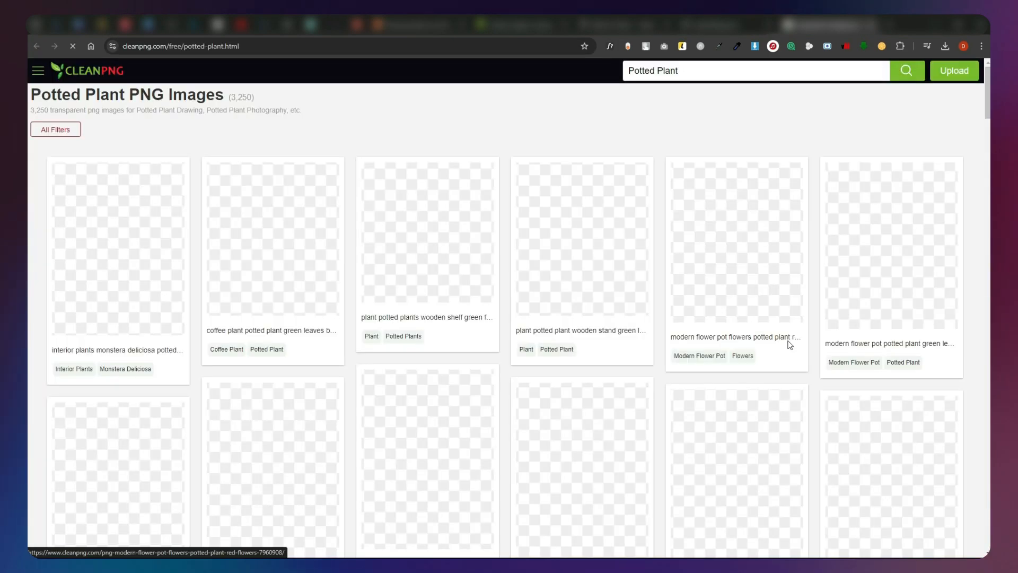
{"action": "left_click", "coordinate": [126, 238]}
{"action": "left_click", "coordinate": [709, 419]}
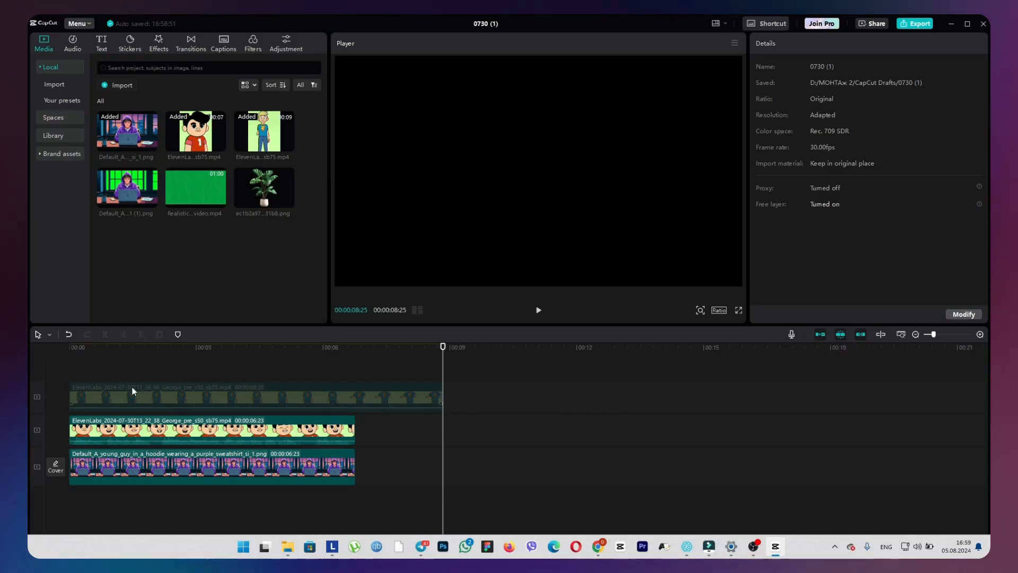
In CapCut, add the green-window image at the timeline's start, just above the original image, and extend it to 00:00:06:23.
{"action": "left_click_drag", "start_coordinate": [102, 352], "coordinate": [61, 348]}
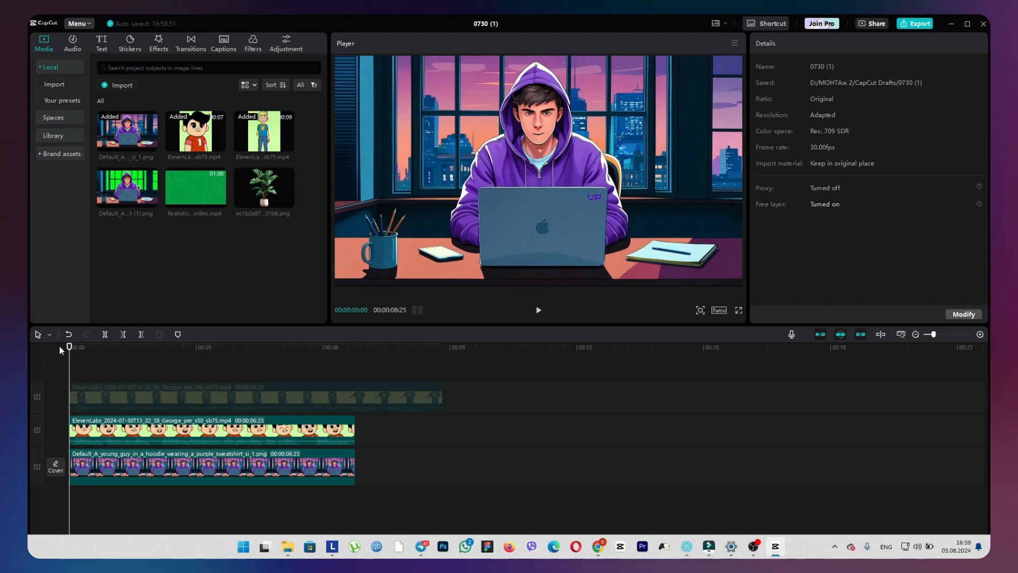
{"action": "left_click_drag", "start_coordinate": [127, 187], "coordinate": [94, 446]}
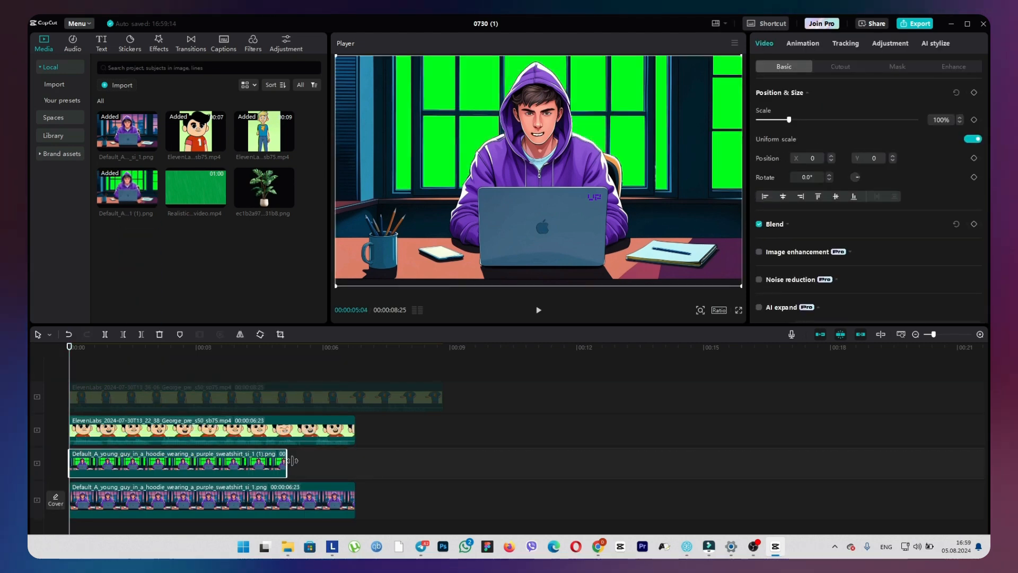
{"action": "left_click_drag", "start_coordinate": [292, 460], "coordinate": [356, 460]}
Enable Chroma key on the green-window image and sample the bright green of the window as the key color.
{"action": "left_click", "coordinate": [101, 350]}
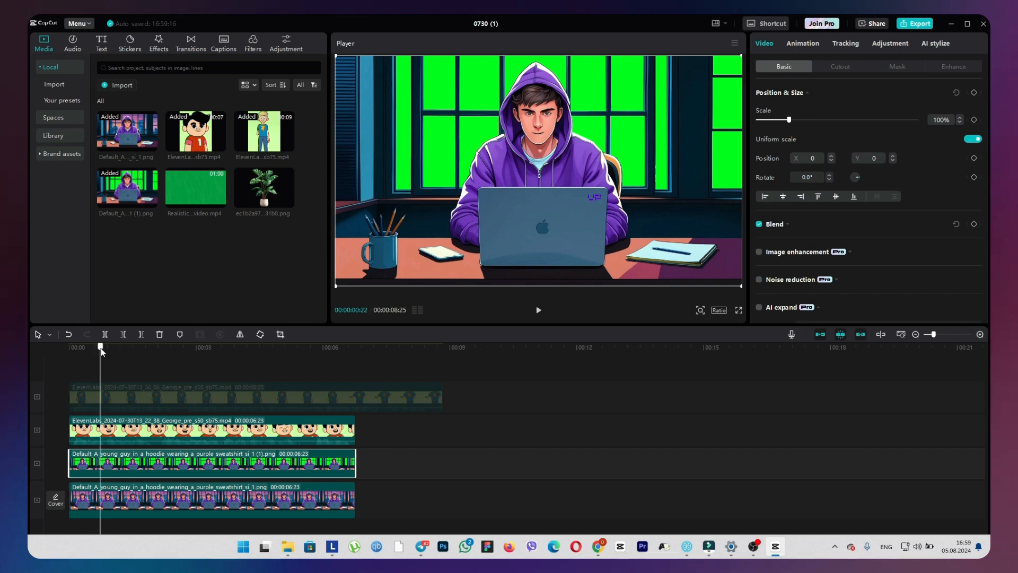
{"action": "left_click", "coordinate": [840, 67]}
{"action": "left_click", "coordinate": [759, 203]}
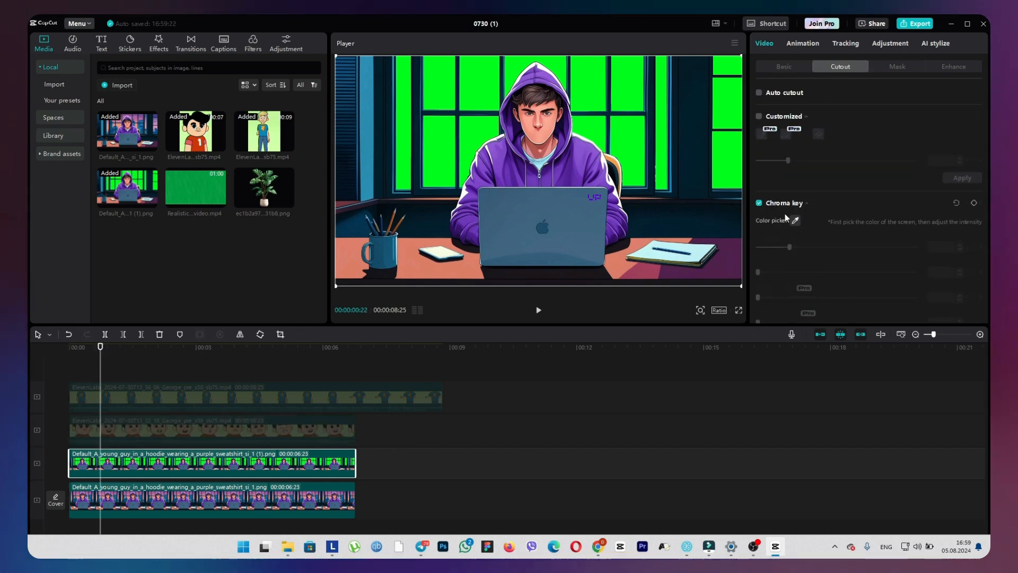
{"action": "left_click", "coordinate": [796, 221]}
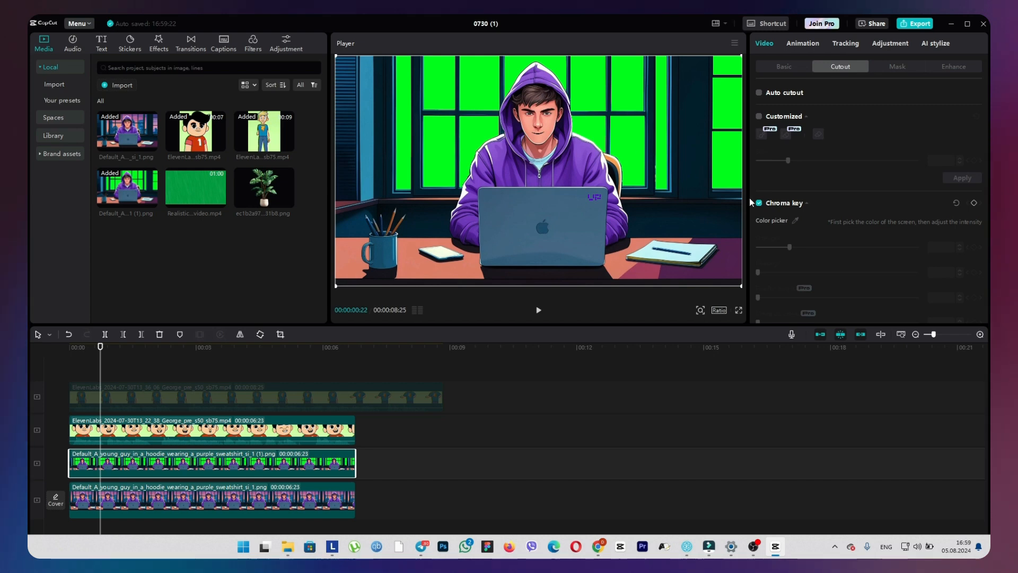
{"action": "left_click", "coordinate": [683, 170]}
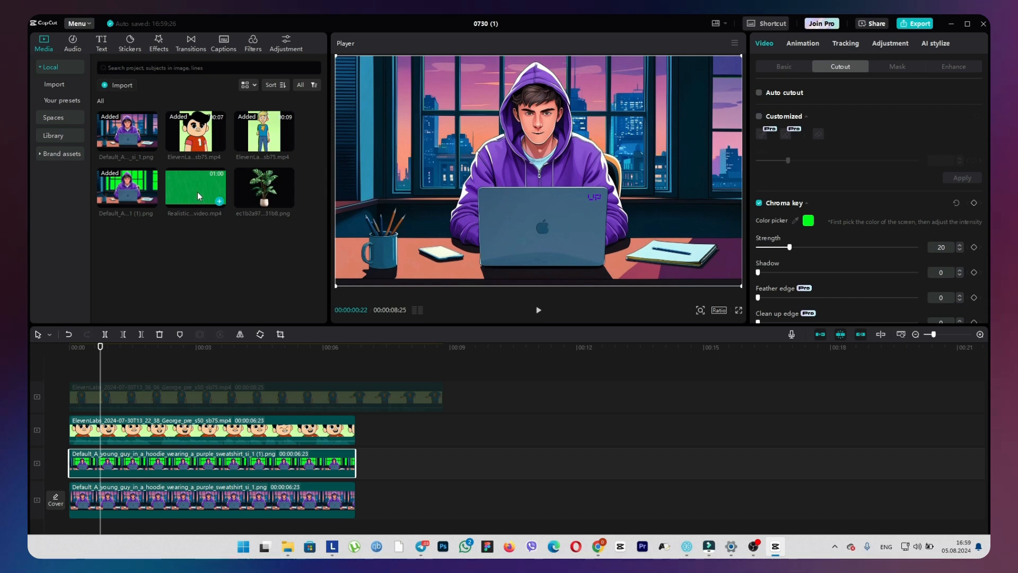
Place the rain video between the original and green-window image layers and trim it to end at 00:00:06:23.
{"action": "left_click_drag", "start_coordinate": [198, 192], "coordinate": [75, 478]}
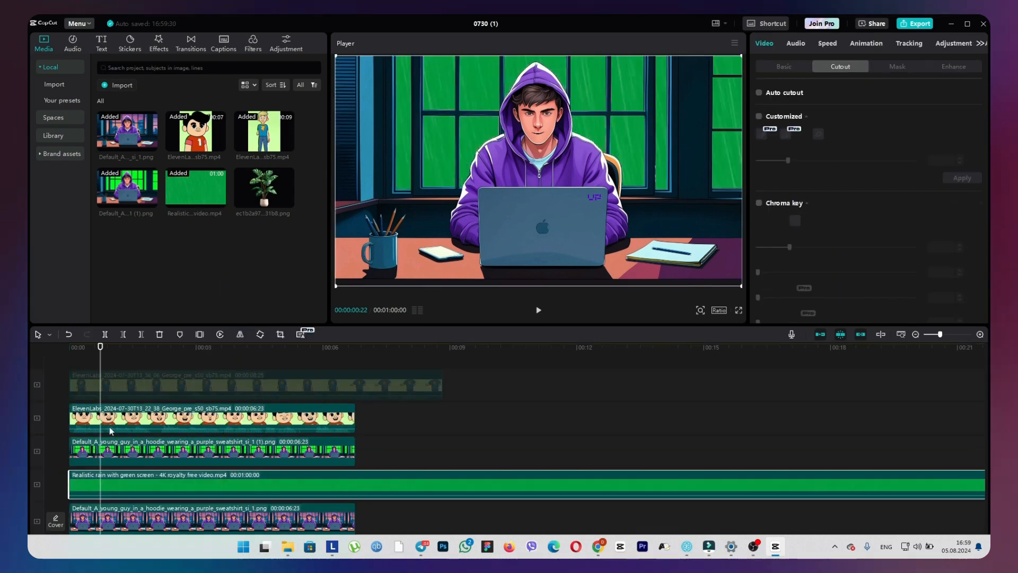
{"action": "left_click_drag", "start_coordinate": [103, 355], "coordinate": [355, 353]}
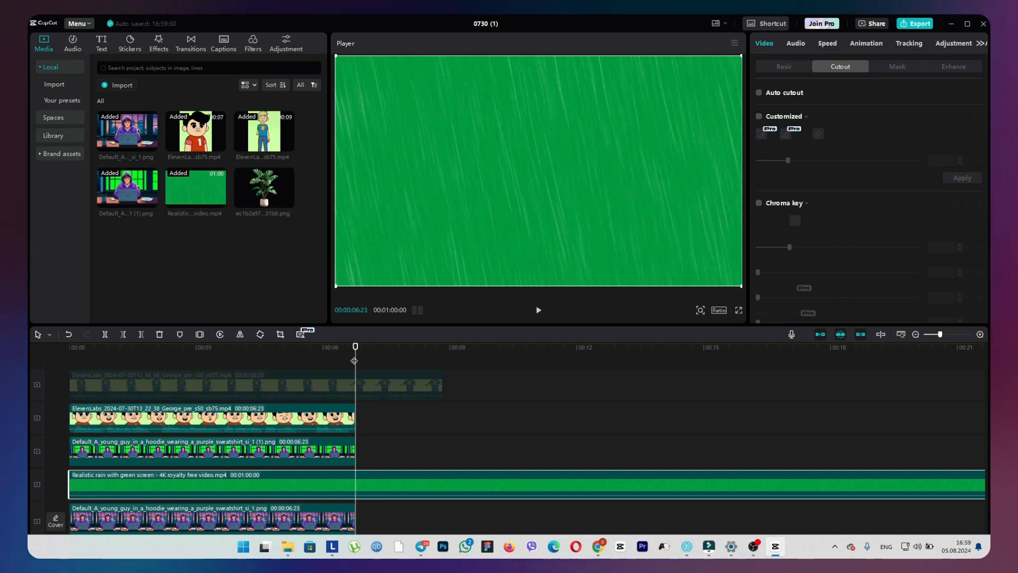
{"action": "key", "text": "ctrl+b"}
{"action": "key", "text": "Delete"}
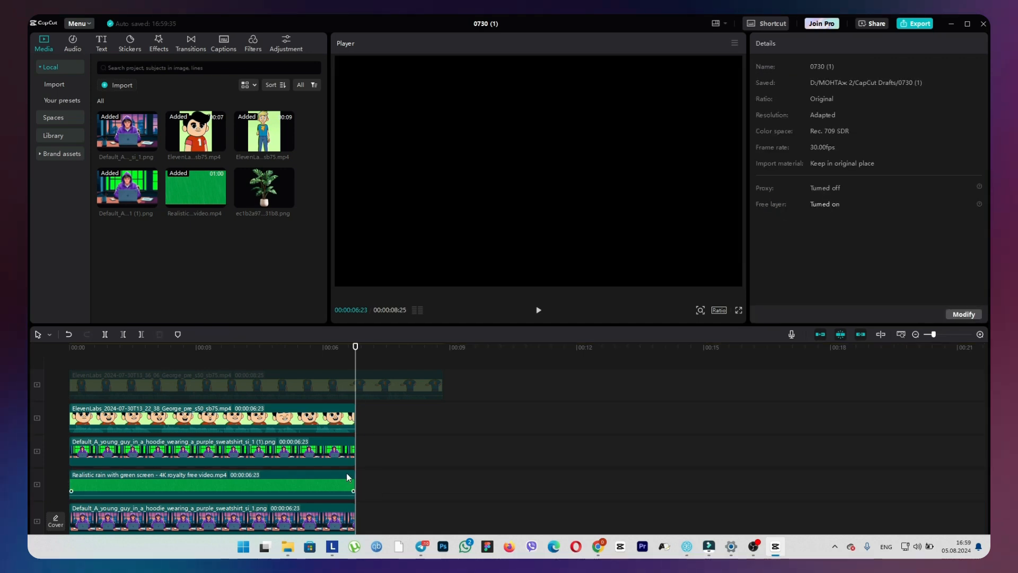
Apply Chroma key to the rain clip, sampling its green background, and set the strength to 1.
{"action": "left_click", "coordinate": [233, 353]}
{"action": "left_click", "coordinate": [264, 490]}
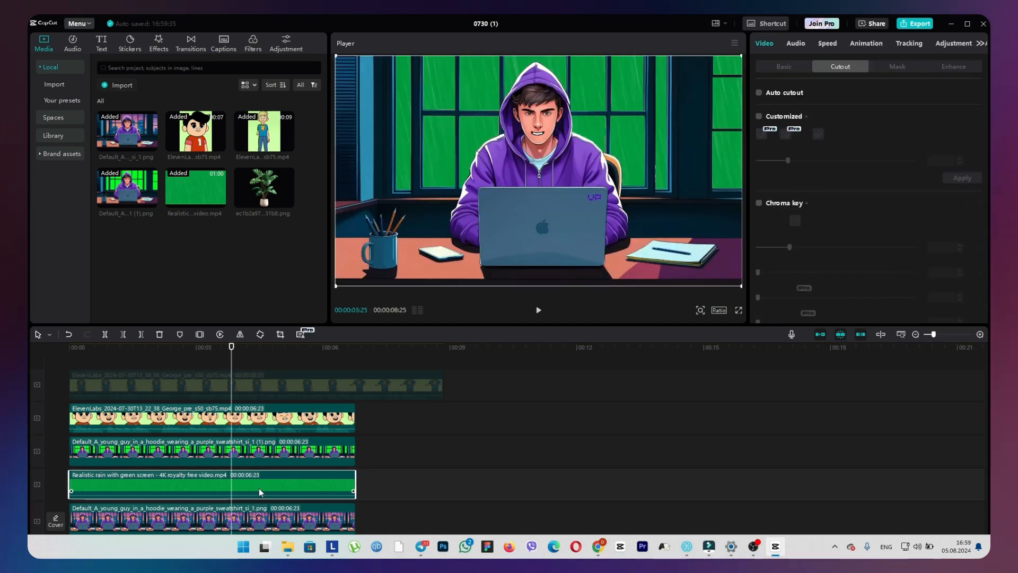
{"action": "left_click", "coordinate": [760, 203]}
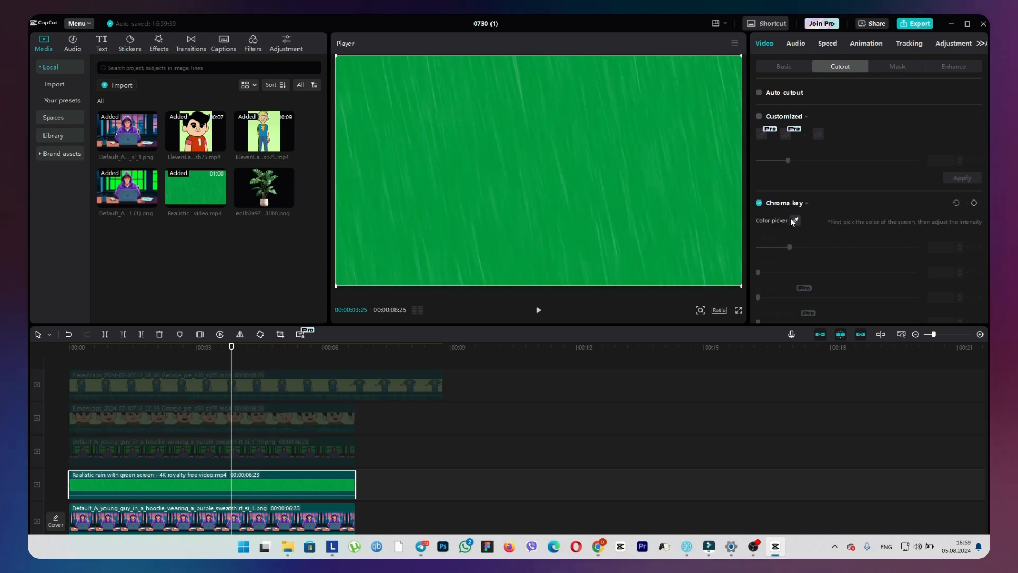
{"action": "left_click", "coordinate": [796, 221]}
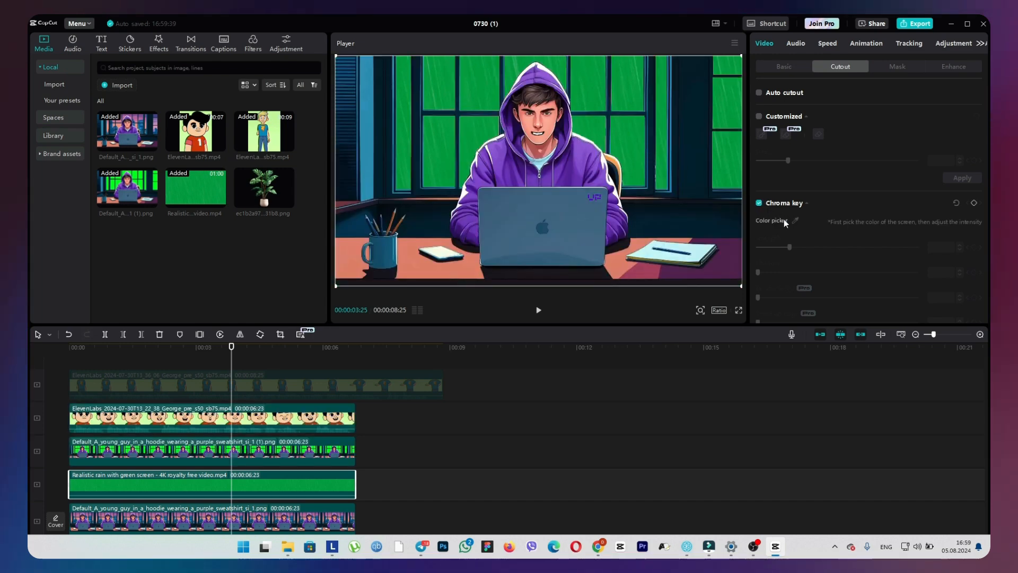
{"action": "left_click", "coordinate": [637, 148]}
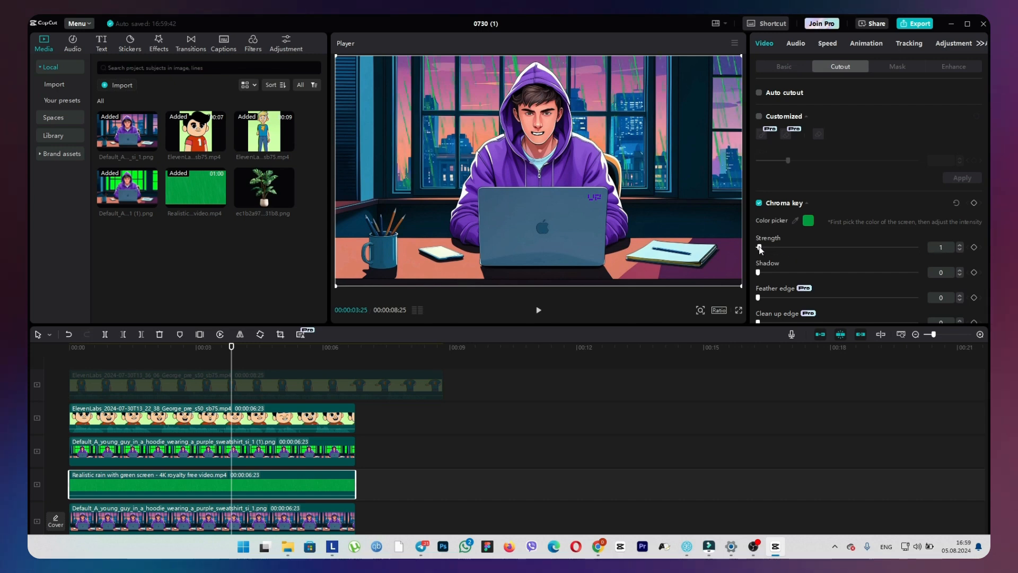
{"action": "left_click_drag", "start_coordinate": [759, 246], "coordinate": [760, 248]}
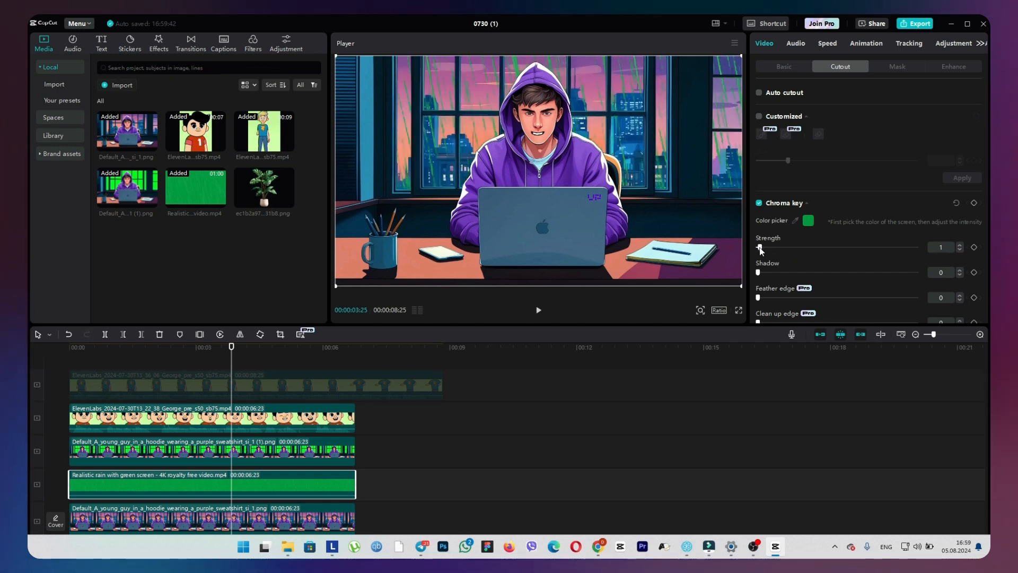
Set the rain clip's saturation to -50 and its brightness to 16.
{"action": "left_click", "coordinate": [946, 42]}
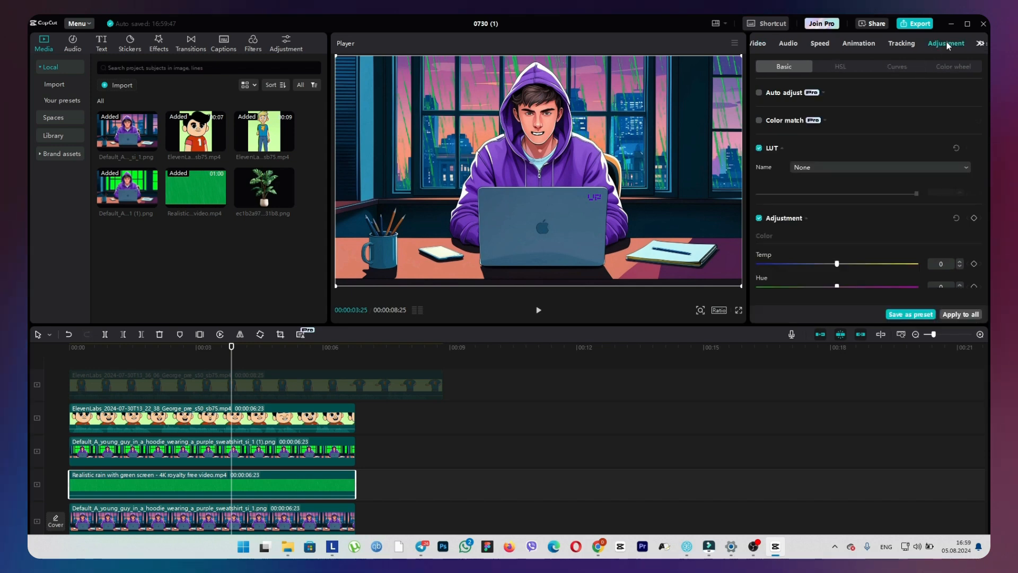
{"action": "scroll", "coordinate": [902, 189], "scroll_direction": "down", "scroll_amount": 3}
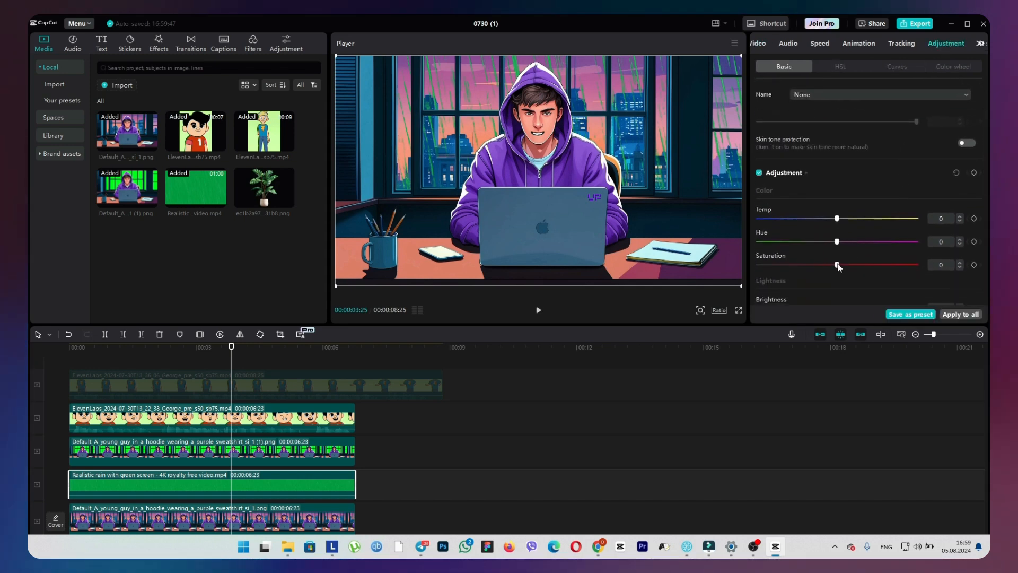
{"action": "left_click_drag", "start_coordinate": [837, 265], "coordinate": [810, 268]}
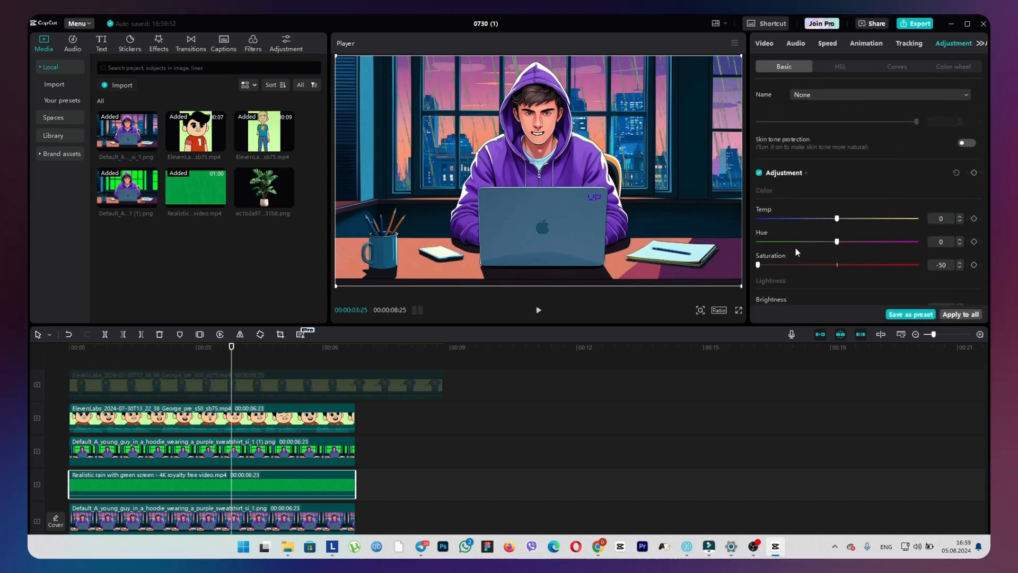
{"action": "scroll", "coordinate": [795, 247], "scroll_direction": "down", "scroll_amount": 2}
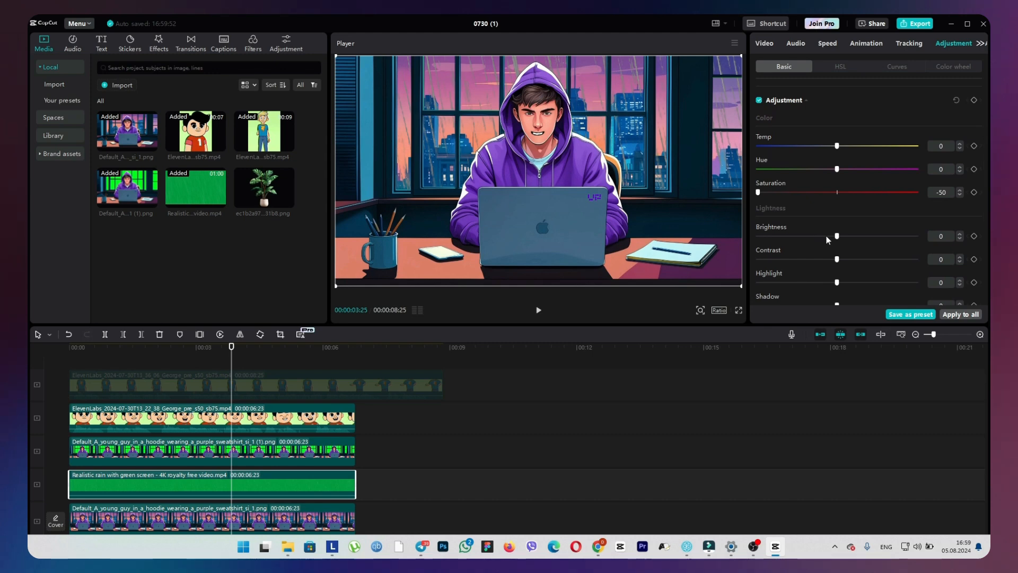
{"action": "left_click_drag", "start_coordinate": [837, 236], "coordinate": [862, 236]}
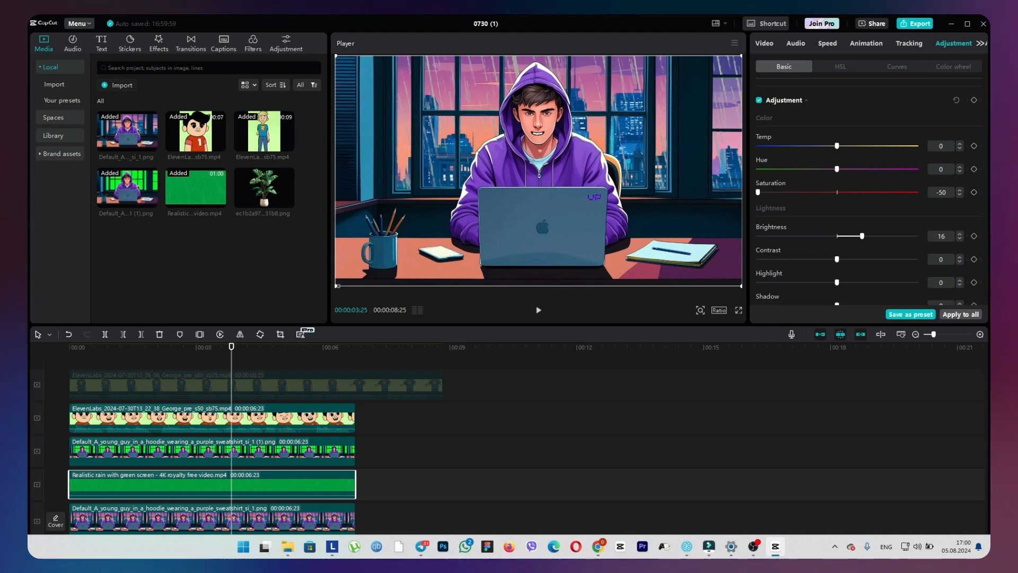
Scale down the rain overlay and reposition it over the windows in the upper part of the frame.
{"action": "left_click_drag", "start_coordinate": [337, 286], "coordinate": [370, 265]}
{"action": "left_click_drag", "start_coordinate": [386, 220], "coordinate": [416, 170]}
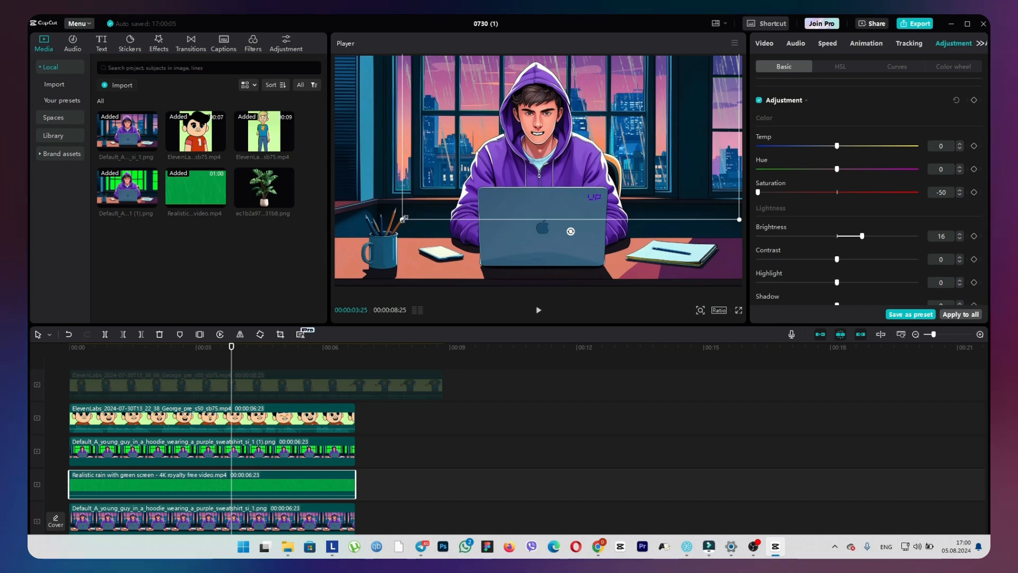
{"action": "left_click_drag", "start_coordinate": [403, 219], "coordinate": [389, 230]}
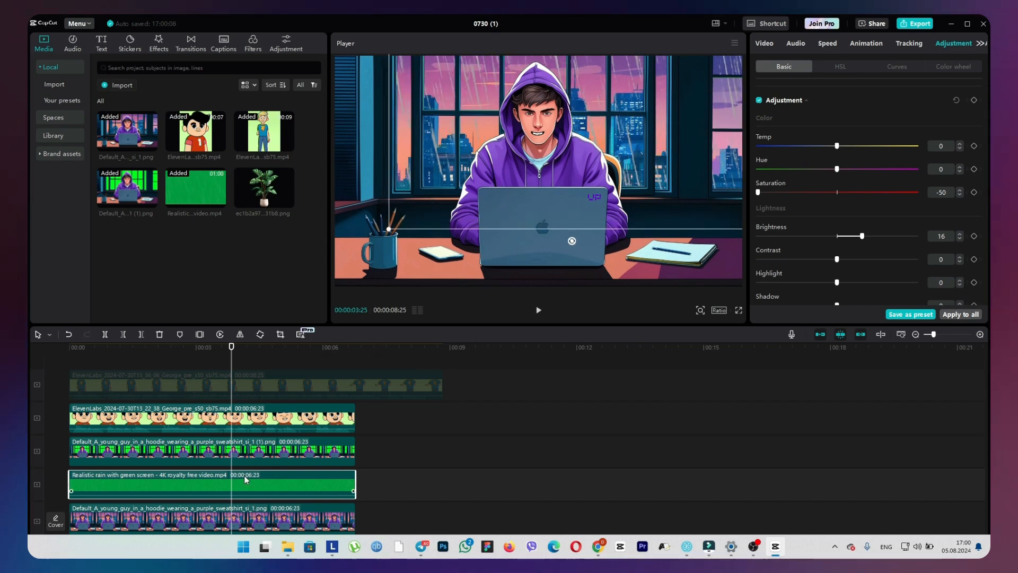
Duplicate the rain clip onto a new track directly above it, then enlarge the copy slightly and shift it left in the frame.
{"action": "mouse_move", "coordinate": [245, 476]}
{"action": "left_mouse_down"}
{"action": "mouse_move", "coordinate": [241, 460]}
{"action": "mouse_move", "coordinate": [236, 470]}
{"action": "mouse_move", "coordinate": [250, 470]}
{"action": "left_mouse_up"}
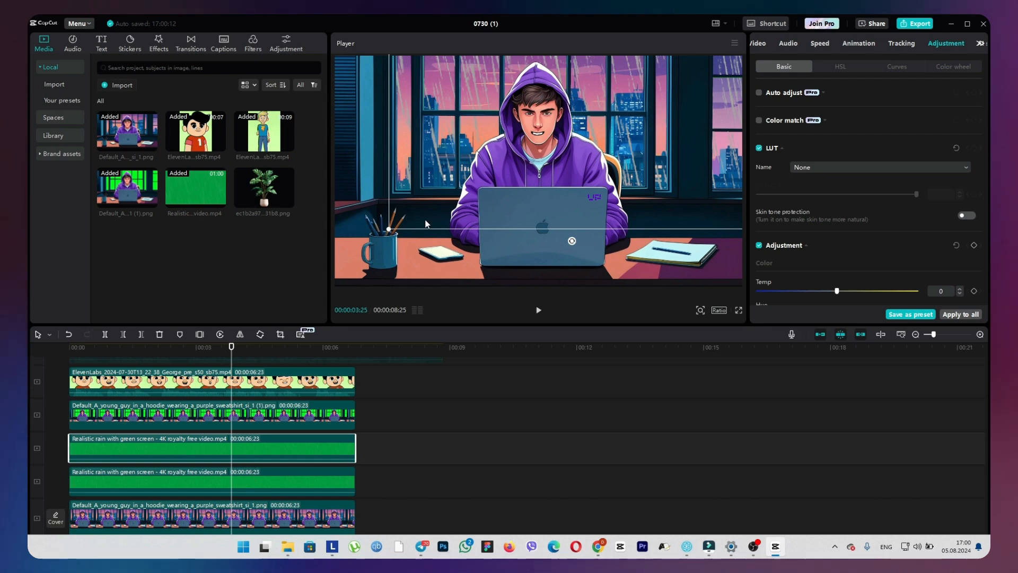
{"action": "left_click_drag", "start_coordinate": [389, 229], "coordinate": [368, 241]}
{"action": "left_click_drag", "start_coordinate": [413, 201], "coordinate": [377, 201]}
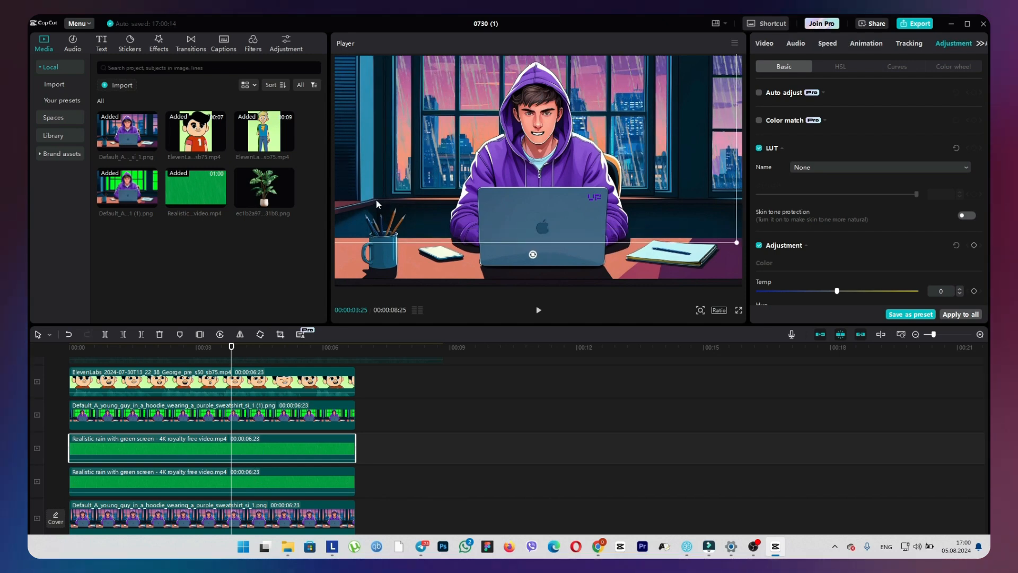
Offset the copied rain clip's footage by trimming its start, moving it back to the beginning, and extending its end to 00:00:06:23.
{"action": "left_click_drag", "start_coordinate": [69, 448], "coordinate": [247, 448]}
{"action": "left_click_drag", "start_coordinate": [332, 446], "coordinate": [154, 446]}
{"action": "left_click_drag", "start_coordinate": [177, 448], "coordinate": [355, 448]}
Darken the original background image by setting its brightness to -19, checking the frame at 00:00:01:00.
{"action": "left_click_drag", "start_coordinate": [231, 347], "coordinate": [112, 348]}
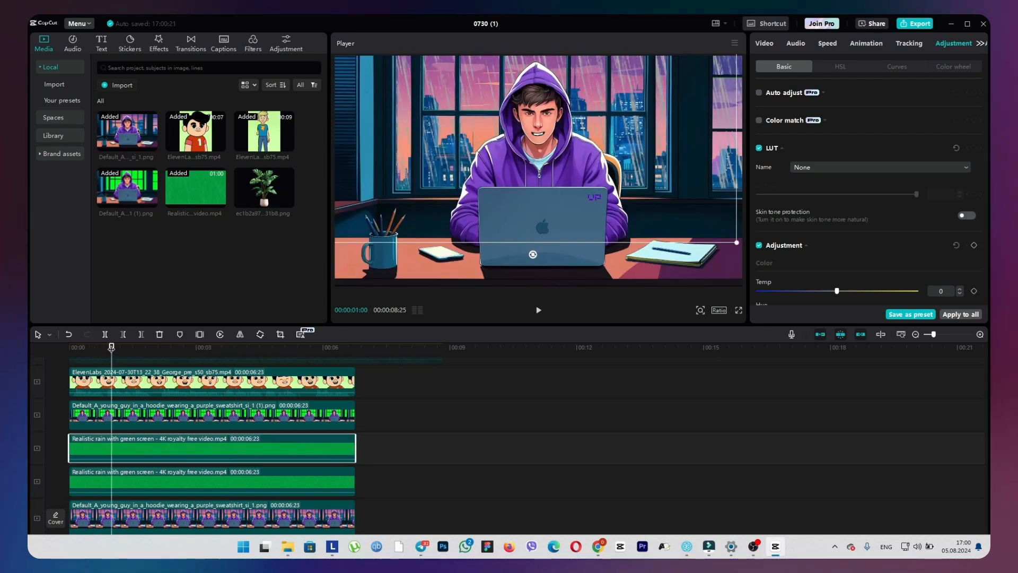
{"action": "left_click", "coordinate": [143, 513]}
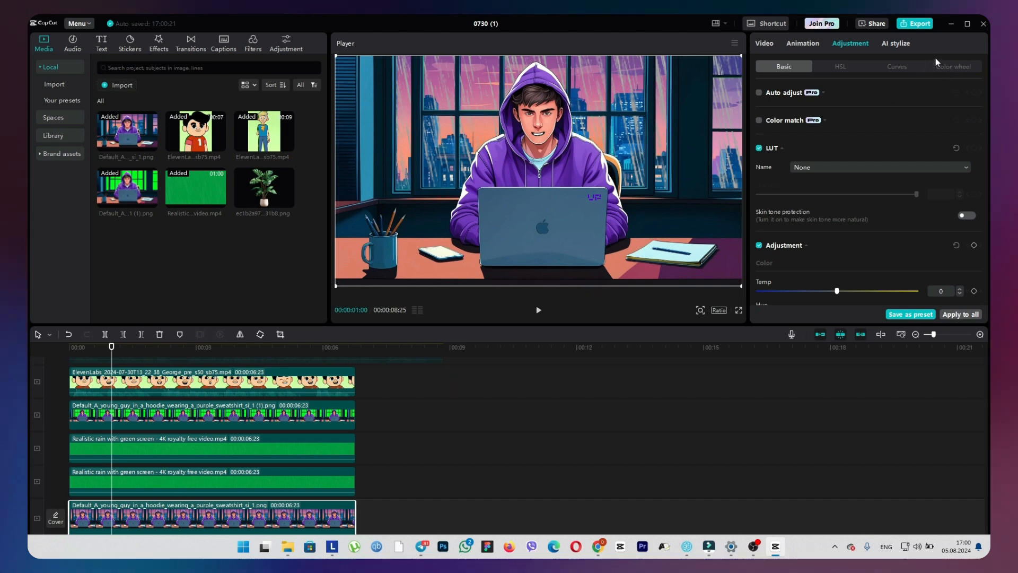
{"action": "scroll", "coordinate": [865, 212], "scroll_direction": "down", "scroll_amount": 4}
{"action": "left_click_drag", "start_coordinate": [837, 207], "coordinate": [807, 208]}
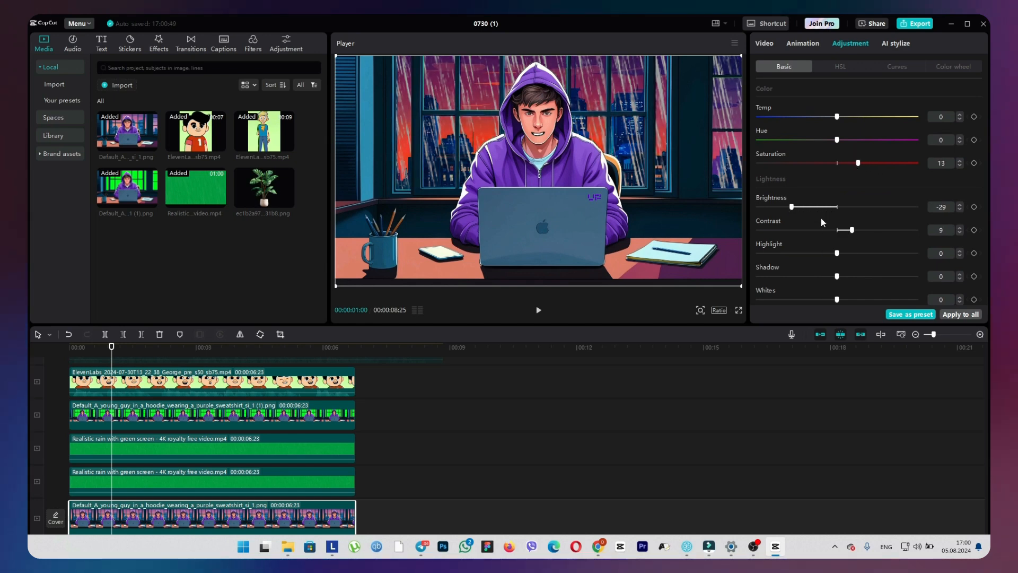
Grade the background image with brightness -36, contrast 9 and saturation 13.
{"action": "left_click_drag", "start_coordinate": [792, 206], "coordinate": [780, 208]}
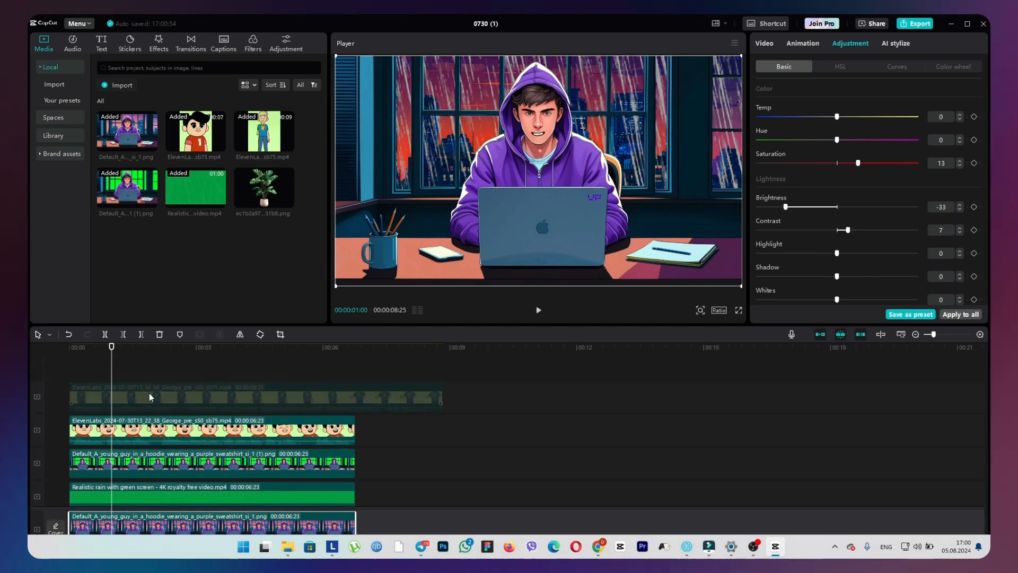
Add the houseplant image on a new top track with a 00:00:06:23 duration, then tilt it and place it in the frame's lower-left corner.
{"action": "left_click_drag", "start_coordinate": [264, 188], "coordinate": [69, 396]}
{"action": "left_click_drag", "start_coordinate": [380, 397], "coordinate": [356, 397]}
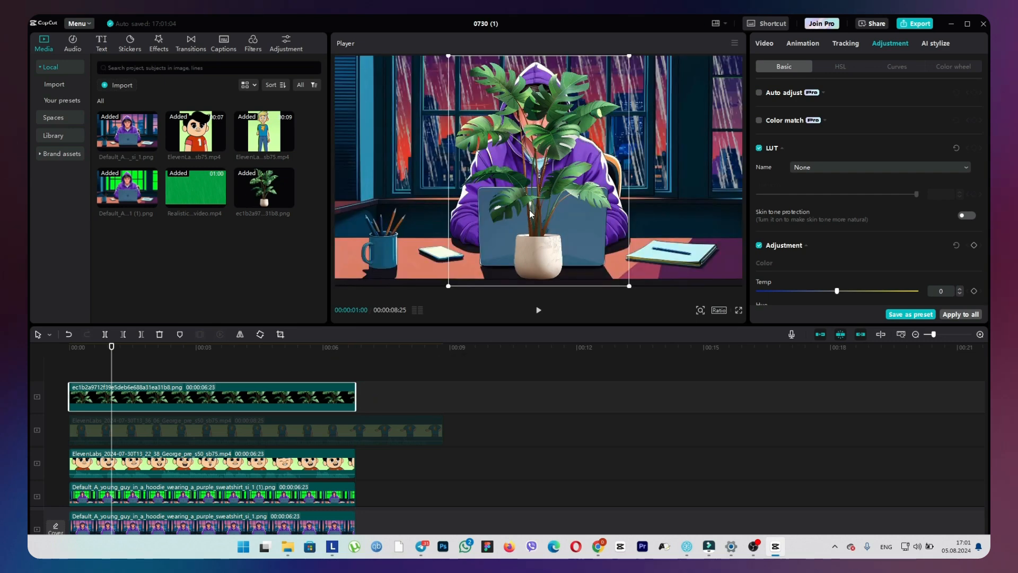
{"action": "left_click_drag", "start_coordinate": [546, 205], "coordinate": [395, 281]}
{"action": "left_click_drag", "start_coordinate": [463, 268], "coordinate": [525, 170]}
{"action": "left_click_drag", "start_coordinate": [449, 277], "coordinate": [404, 269]}
{"action": "left_click_drag", "start_coordinate": [451, 143], "coordinate": [364, 259]}
{"action": "left_click_drag", "start_coordinate": [491, 191], "coordinate": [499, 187]}
{"action": "left_click_drag", "start_coordinate": [438, 213], "coordinate": [421, 208]}
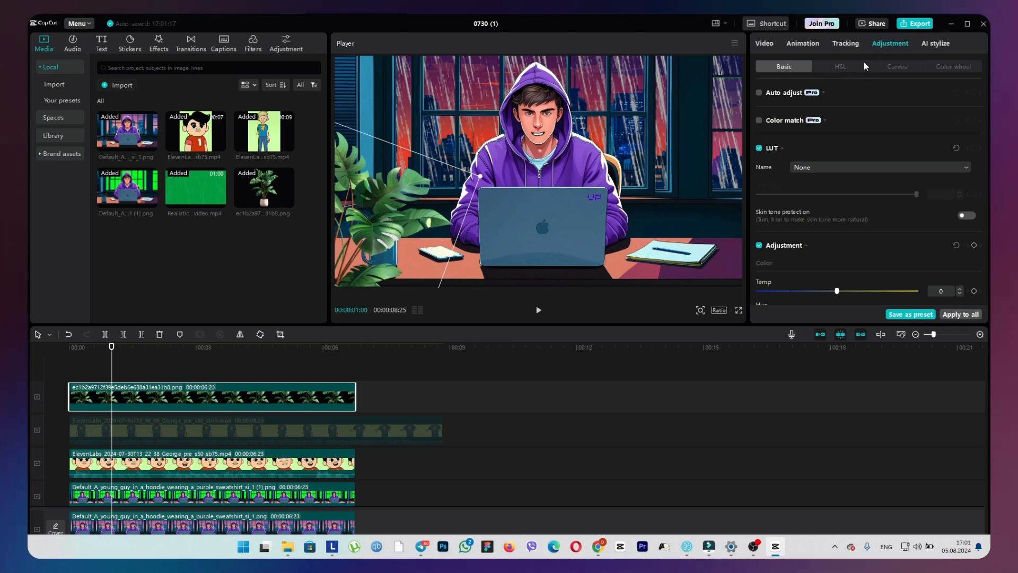
Darken the plant image with brightness -50, contrast 12 and highlight -50, then nudge it slightly within the frame's lower-left corner.
{"action": "scroll", "coordinate": [873, 212], "scroll_direction": "down", "scroll_amount": 5}
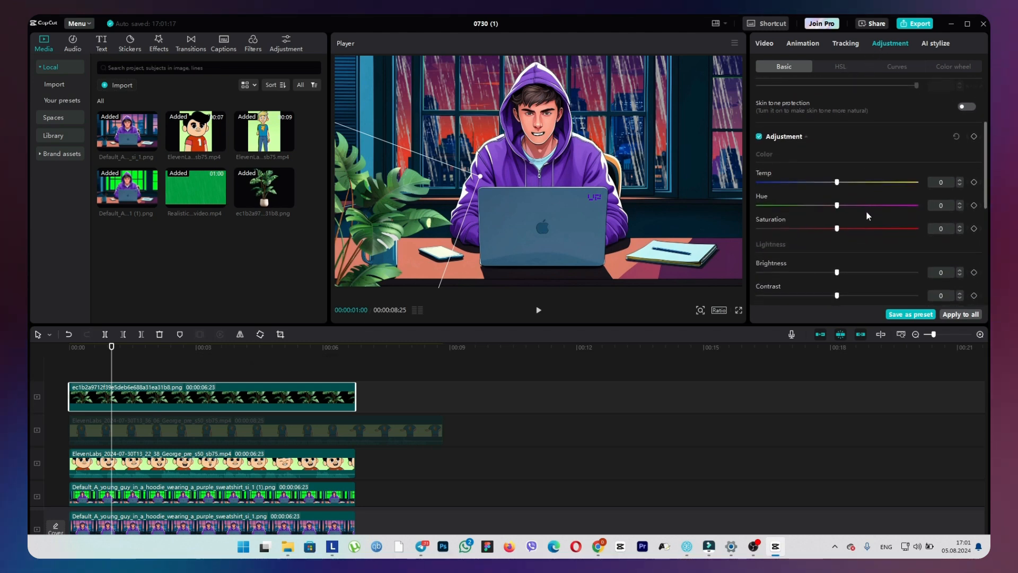
{"action": "scroll", "coordinate": [866, 212], "scroll_direction": "down", "scroll_amount": 2}
{"action": "left_click_drag", "start_coordinate": [837, 236], "coordinate": [699, 230]}
{"action": "left_click_drag", "start_coordinate": [836, 260], "coordinate": [857, 260]}
{"action": "scroll", "coordinate": [842, 260], "scroll_direction": "down", "scroll_amount": 1}
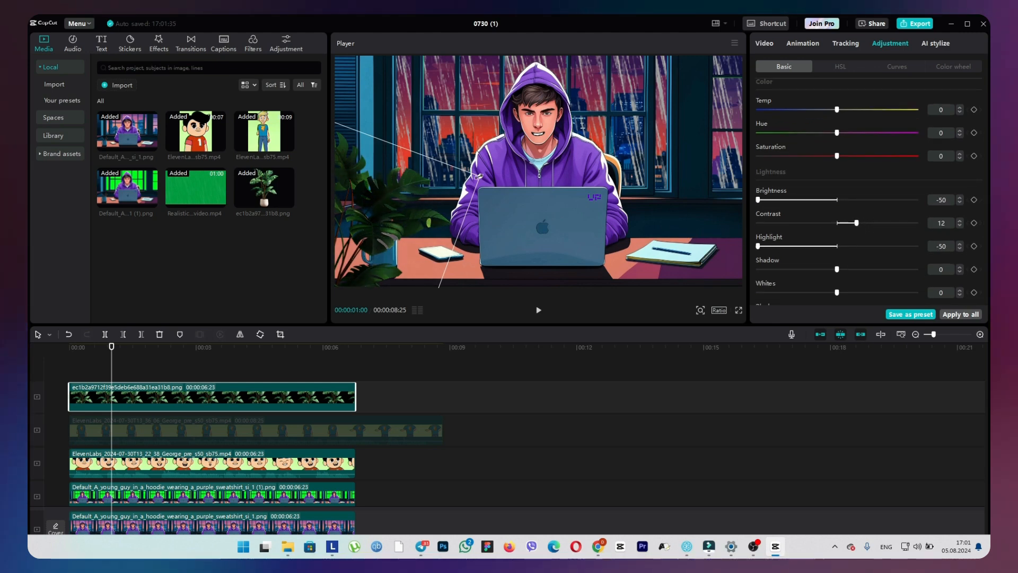
{"action": "left_click_drag", "start_coordinate": [479, 176], "coordinate": [472, 180]}
{"action": "left_click_drag", "start_coordinate": [389, 207], "coordinate": [386, 205]}
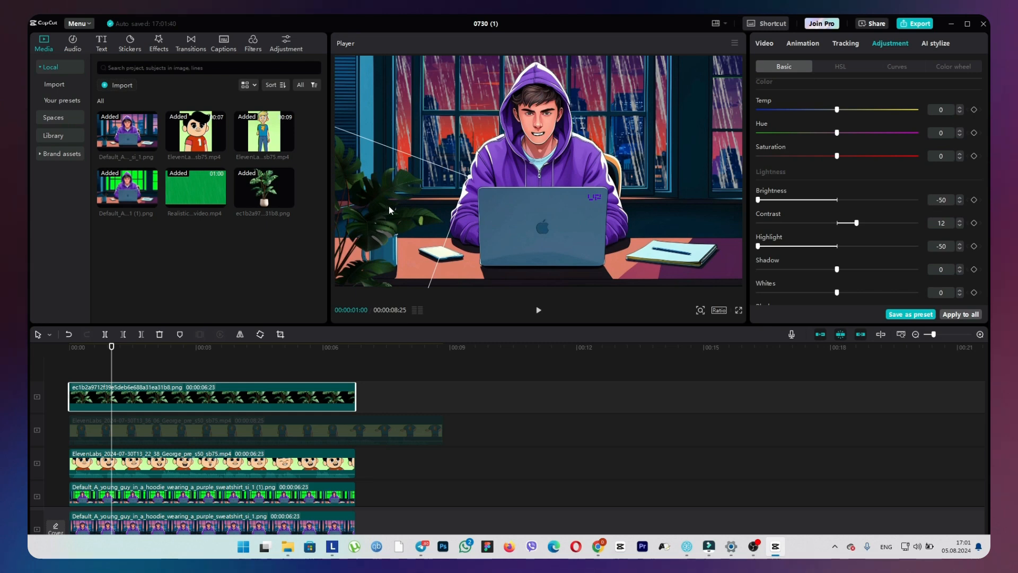
Apply the Rebound Swing video effect to the plant clip, preview it, and set its size to 3 and speed to 2.
{"action": "left_click", "coordinate": [158, 45]}
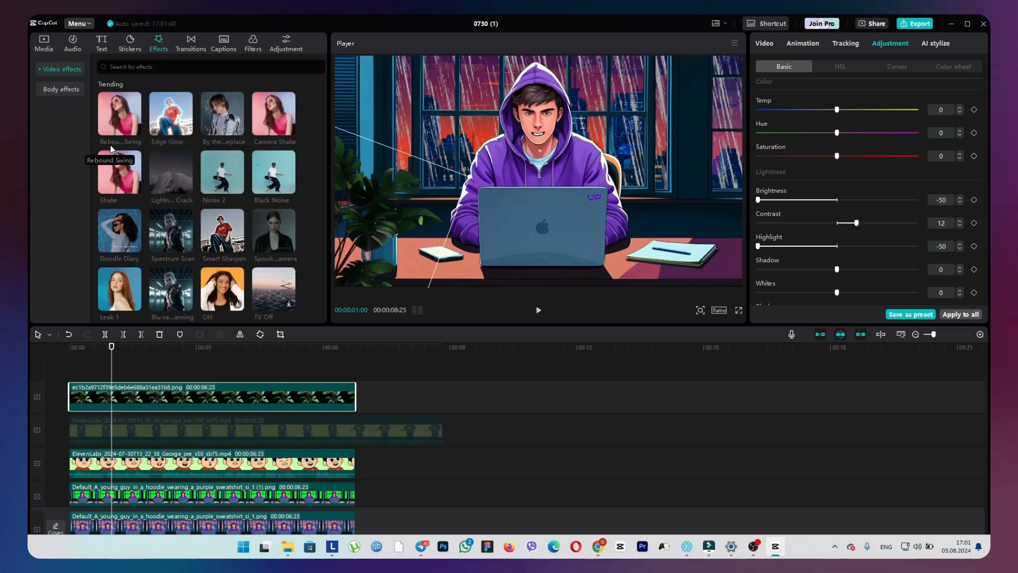
{"action": "left_click_drag", "start_coordinate": [111, 138], "coordinate": [104, 405]}
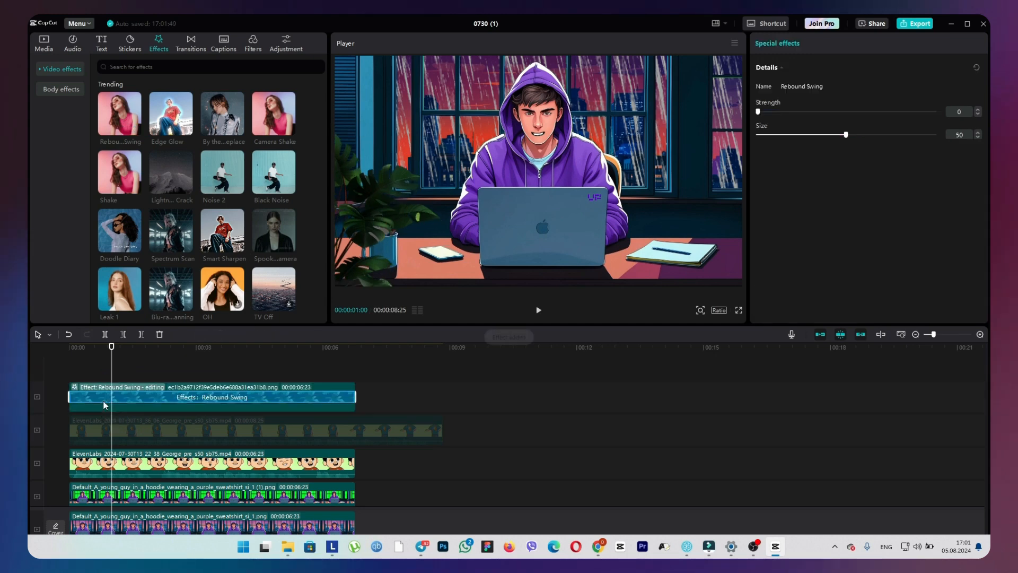
{"action": "left_click", "coordinate": [61, 346]}
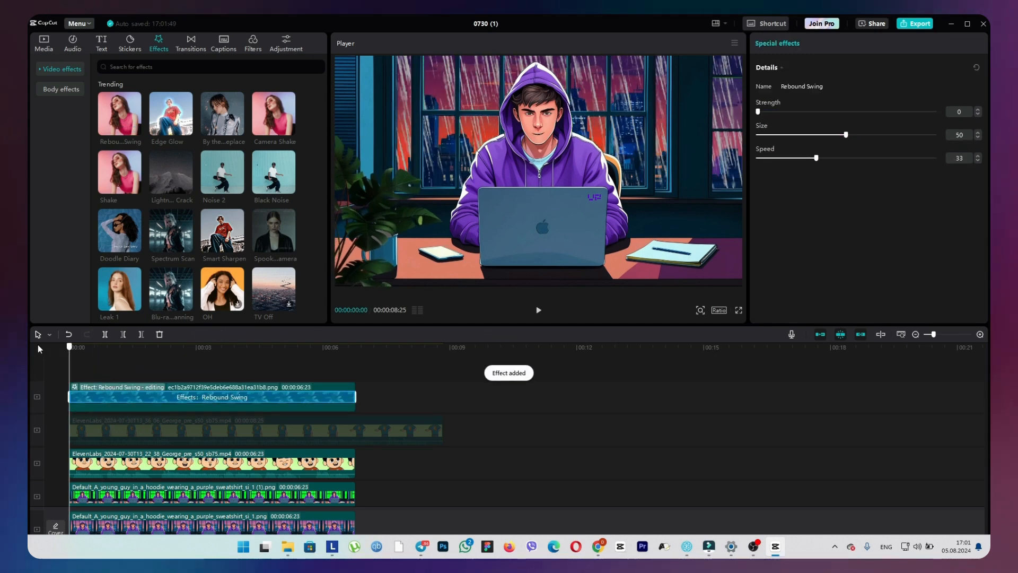
{"action": "key", "text": "space"}
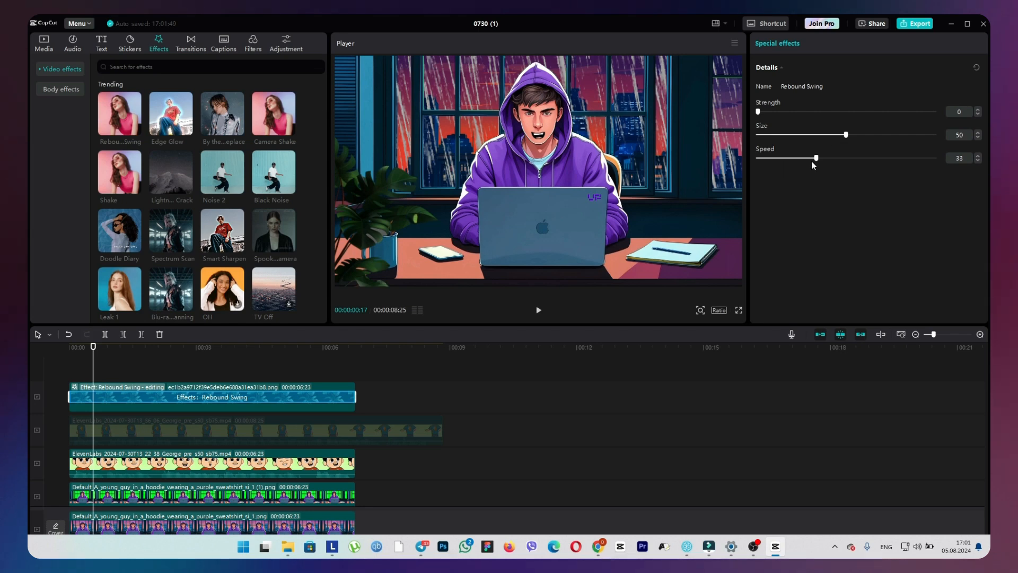
{"action": "left_click_drag", "start_coordinate": [812, 161], "coordinate": [760, 156]}
{"action": "left_click_drag", "start_coordinate": [846, 136], "coordinate": [764, 137]}
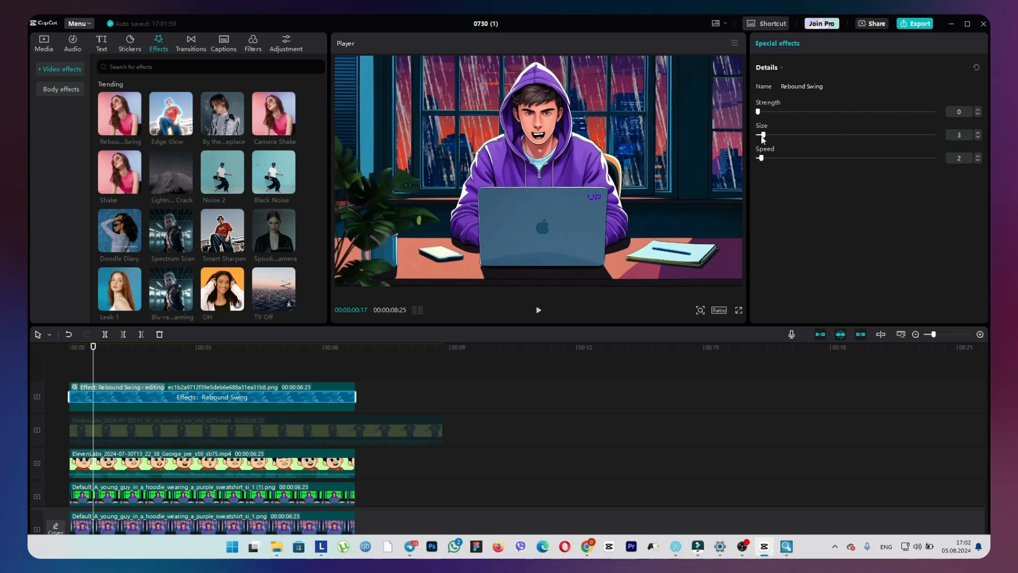
Return to the start of the timeline and reposition the plant slightly to the right and up in the frame.
{"action": "scroll", "coordinate": [135, 486], "scroll_direction": "down", "scroll_amount": 2}
{"action": "left_click", "coordinate": [148, 402]}
{"action": "scroll", "coordinate": [148, 431], "scroll_direction": "up", "scroll_amount": 2}
{"action": "left_click_drag", "start_coordinate": [93, 350], "coordinate": [68, 355]}
{"action": "left_click", "coordinate": [360, 228]}
{"action": "mouse_move", "coordinate": [367, 229]}
{"action": "left_mouse_down"}
{"action": "mouse_move", "coordinate": [390, 203]}
{"action": "mouse_move", "coordinate": [372, 230]}
{"action": "mouse_move", "coordinate": [369, 217]}
{"action": "mouse_move", "coordinate": [383, 218]}
{"action": "left_mouse_up"}
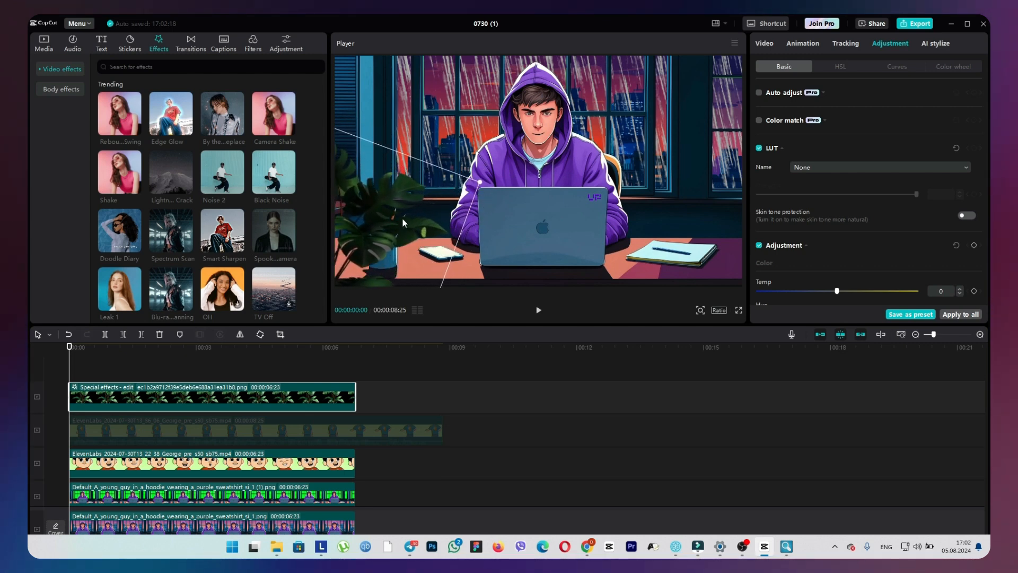
Search the video effects for "blur", apply the Blur effect to the plant clip, and play back the result.
{"action": "left_click", "coordinate": [186, 68]}
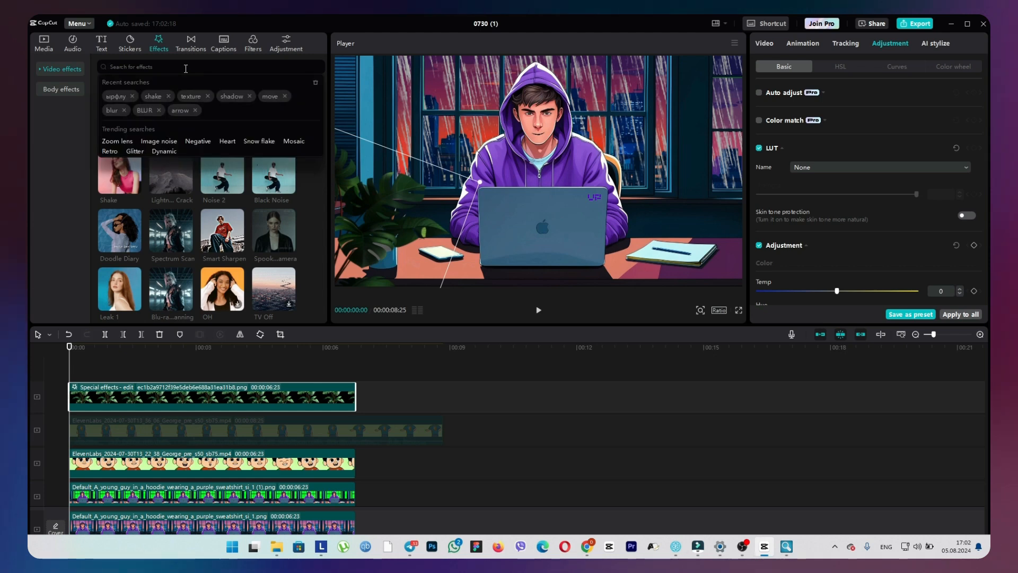
{"action": "type", "text": "blur"}
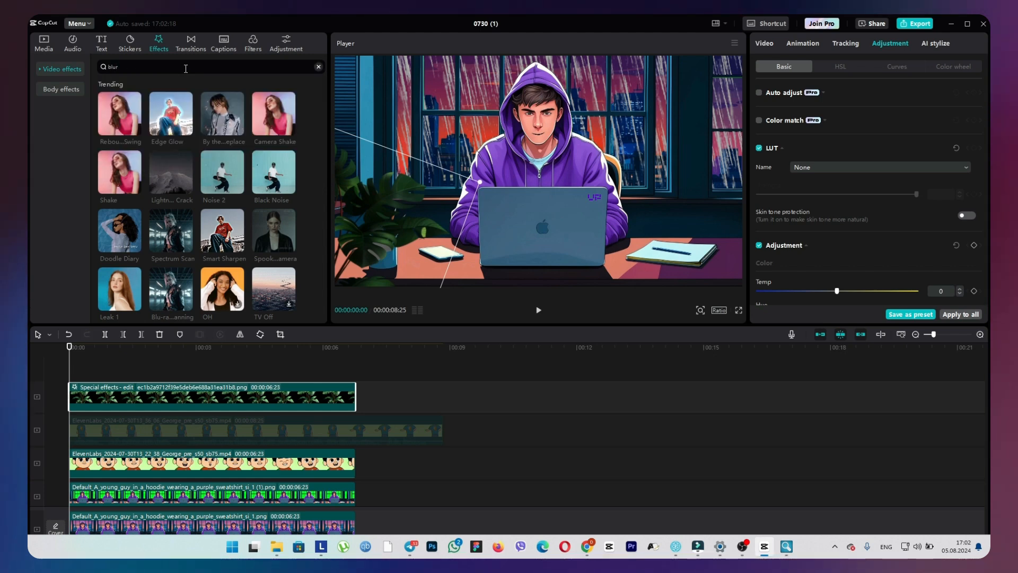
{"action": "key", "text": "Return"}
{"action": "left_click_drag", "start_coordinate": [180, 108], "coordinate": [93, 396]}
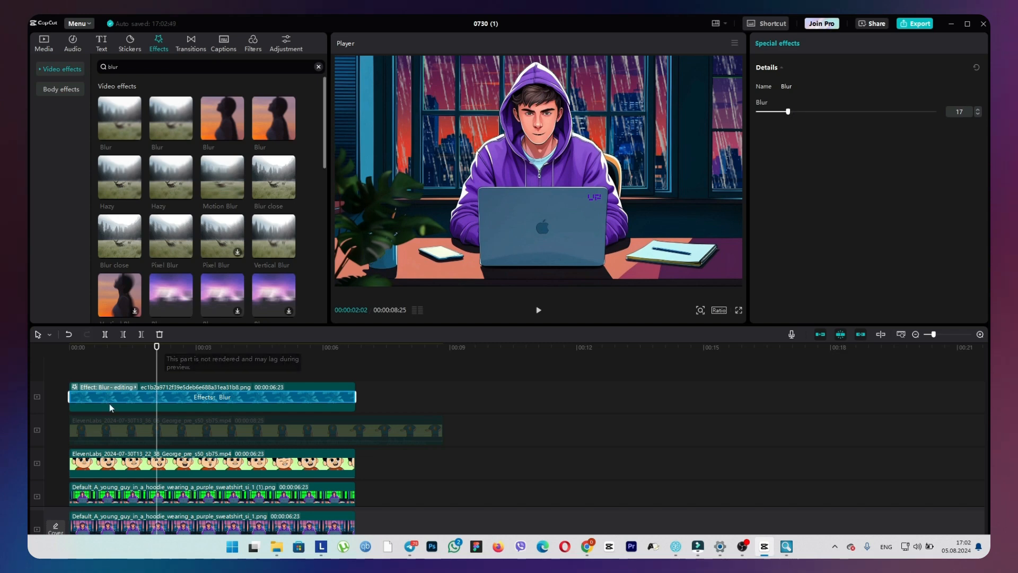
{"action": "left_click", "coordinate": [109, 407]}
{"action": "key", "text": "space"}
{"action": "key", "text": "space"}
Enlarge the plant to 155% and move it up and left along the frame's left edge.
{"action": "left_click", "coordinate": [765, 43]}
{"action": "left_click", "coordinate": [784, 66]}
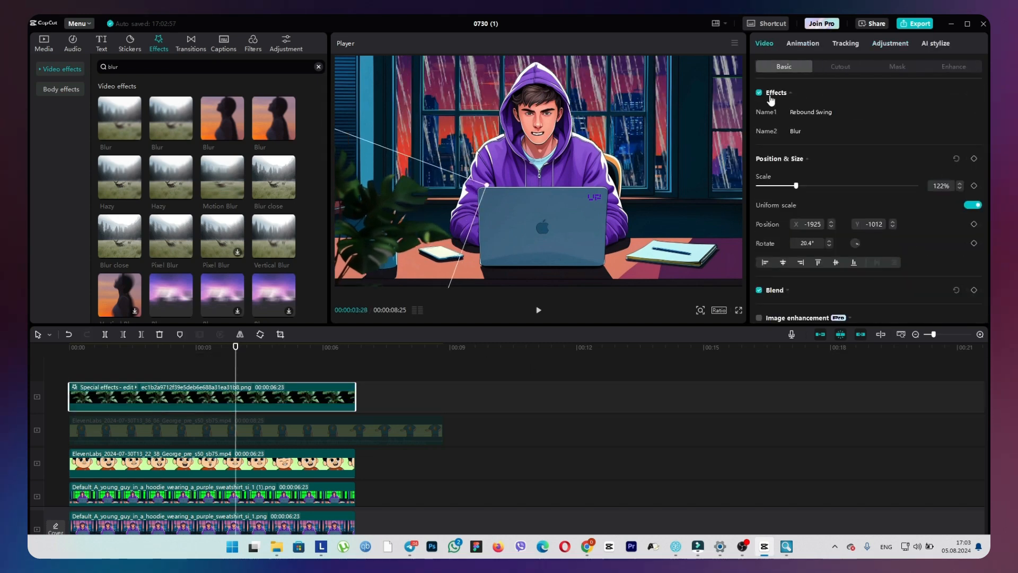
{"action": "left_click", "coordinate": [109, 387]}
{"action": "left_click", "coordinate": [159, 399]}
{"action": "left_click_drag", "start_coordinate": [393, 229], "coordinate": [379, 186]}
Duplicate the plant clip onto a new track above it, mirror the copy, and place it at the frame's right edge.
{"action": "left_click_drag", "start_coordinate": [162, 398], "coordinate": [175, 375], "text": "alt"}
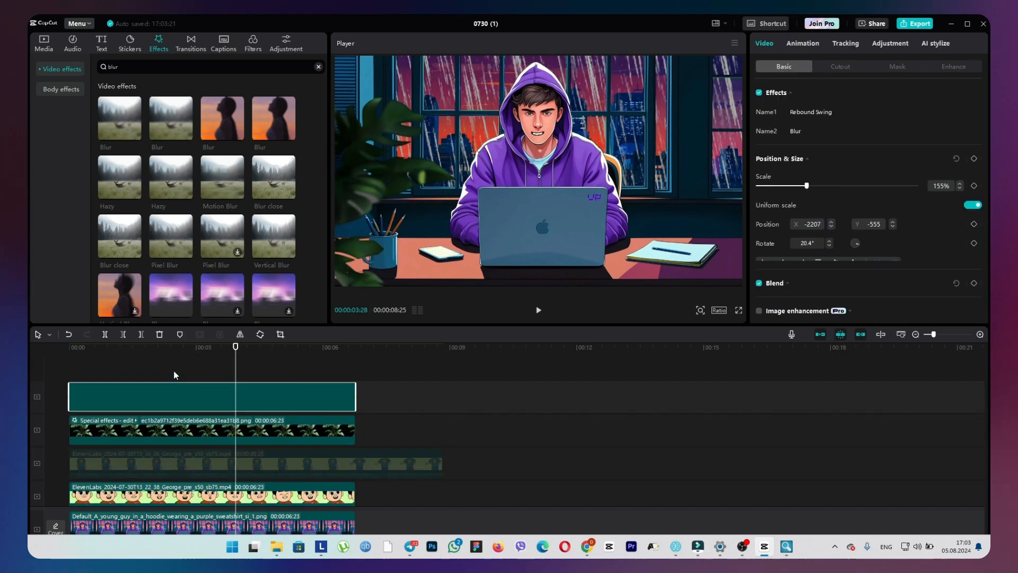
{"action": "left_click_drag", "start_coordinate": [383, 228], "coordinate": [643, 237]}
{"action": "left_click", "coordinate": [241, 336]}
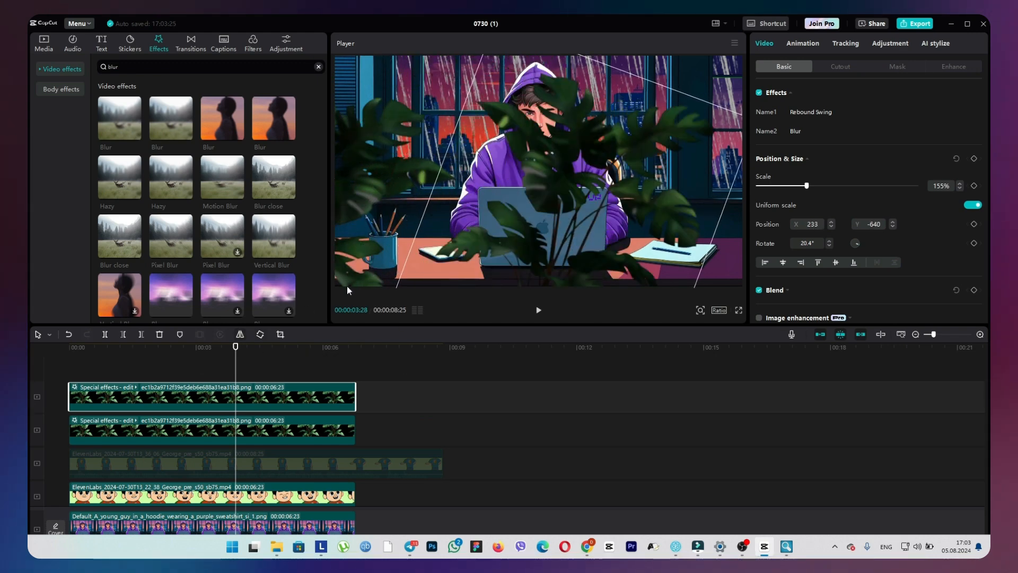
{"action": "left_click_drag", "start_coordinate": [568, 204], "coordinate": [733, 231]}
Select the clips on all tracks, from the plants down to the background image, and combine them into a compound clip.
{"action": "left_click_drag", "start_coordinate": [236, 347], "coordinate": [69, 374]}
{"action": "scroll", "coordinate": [190, 389], "scroll_direction": "down", "scroll_amount": 1}
{"action": "left_click", "coordinate": [190, 390], "text": "ctrl"}
{"action": "scroll", "coordinate": [190, 393], "scroll_direction": "down", "scroll_amount": 2}
{"action": "left_click", "coordinate": [190, 395], "text": "ctrl"}
{"action": "left_click", "coordinate": [190, 399], "text": "ctrl"}
{"action": "scroll", "coordinate": [190, 399], "scroll_direction": "down", "scroll_amount": 1}
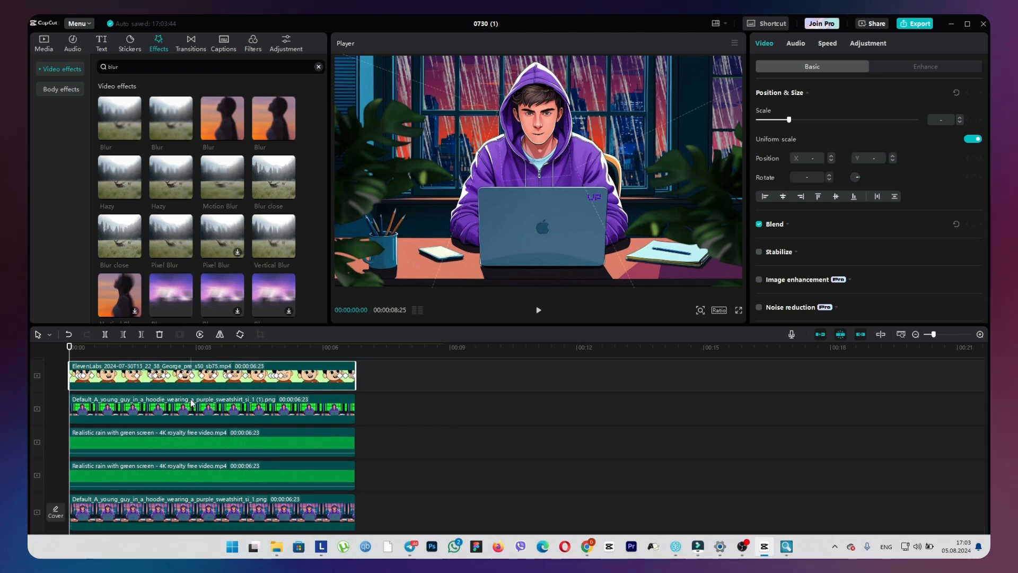
{"action": "left_click", "coordinate": [190, 400], "text": "ctrl"}
{"action": "scroll", "coordinate": [187, 407], "scroll_direction": "down", "scroll_amount": 1}
{"action": "left_click", "coordinate": [186, 431], "text": "ctrl"}
{"action": "left_click", "coordinate": [181, 465], "text": "ctrl"}
{"action": "left_click", "coordinate": [177, 506], "text": "ctrl"}
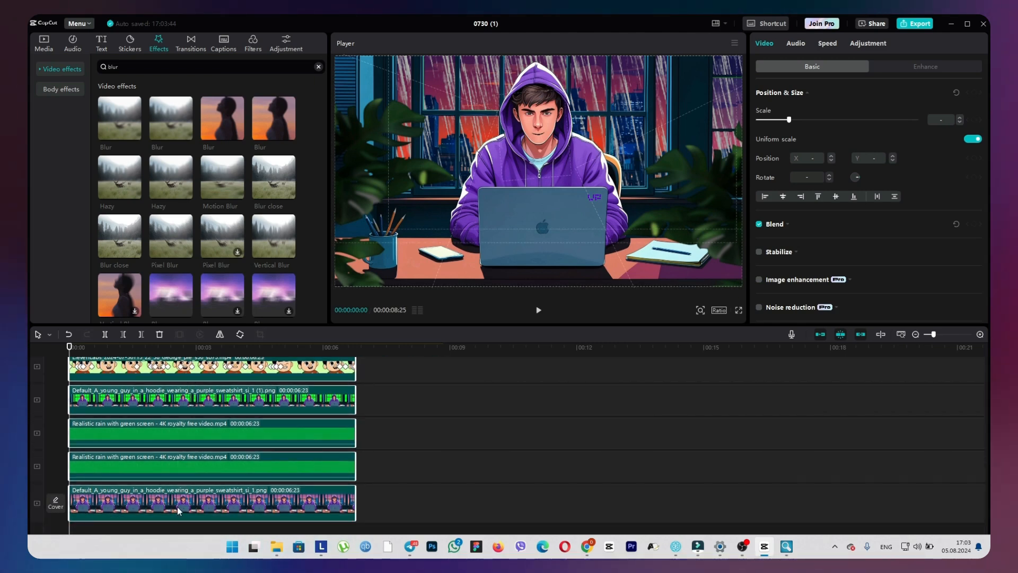
{"action": "right_click", "coordinate": [177, 506]}
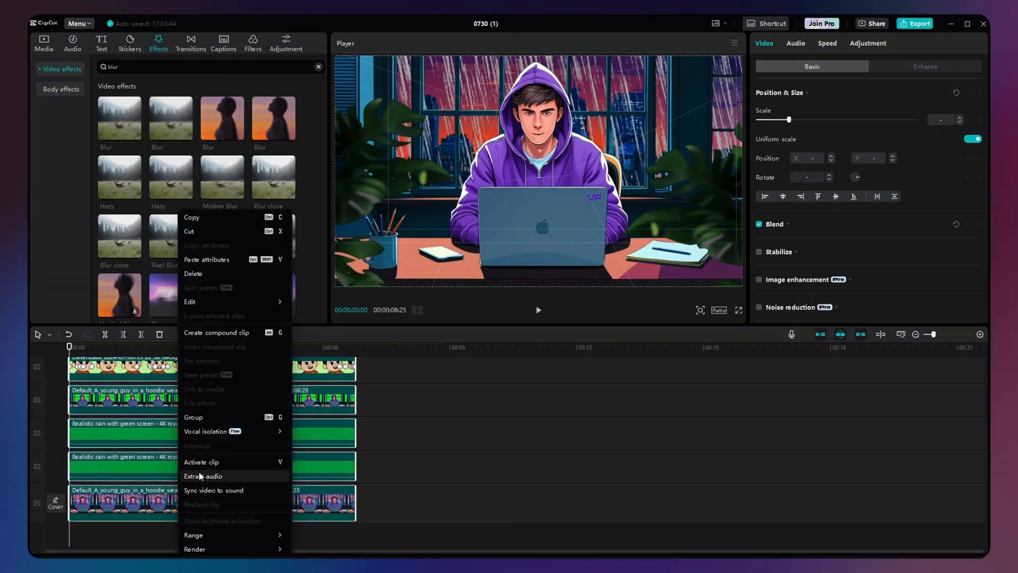
{"action": "left_click", "coordinate": [205, 333]}
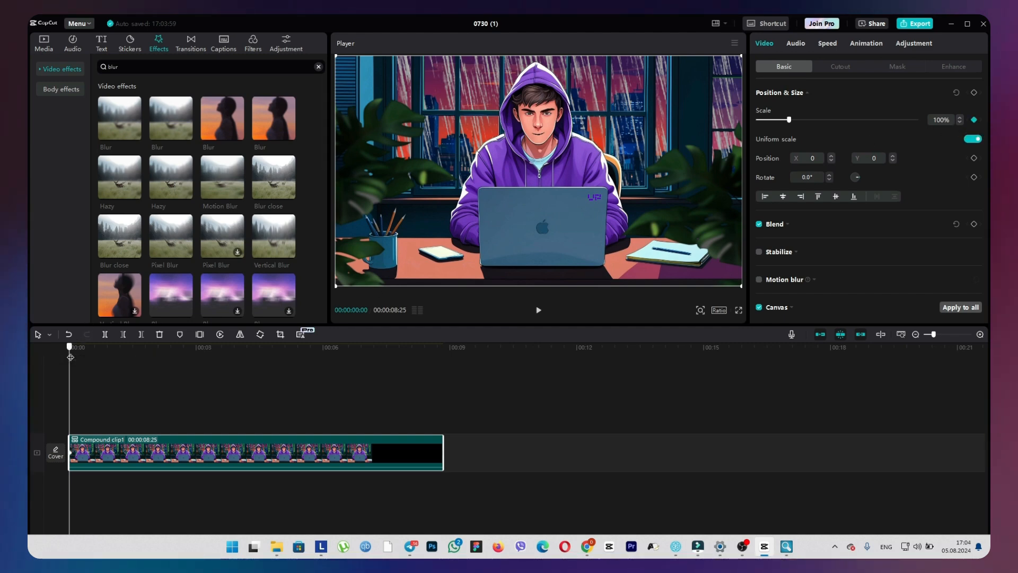
Try scaling the compound clip up to 110% at 00:00:01:06, then undo the change.
{"action": "key", "text": "space"}
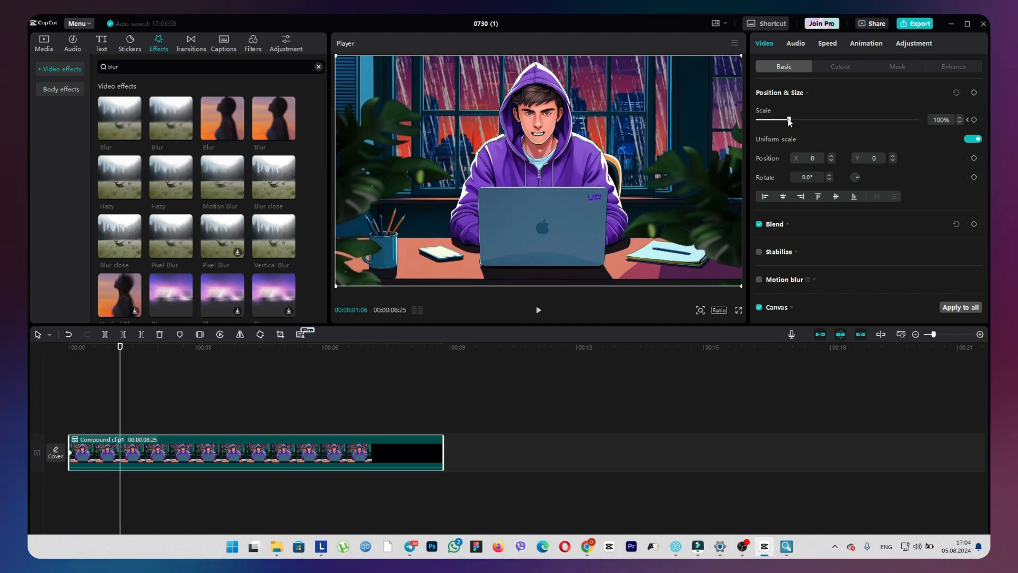
{"action": "left_click_drag", "start_coordinate": [791, 119], "coordinate": [792, 119]}
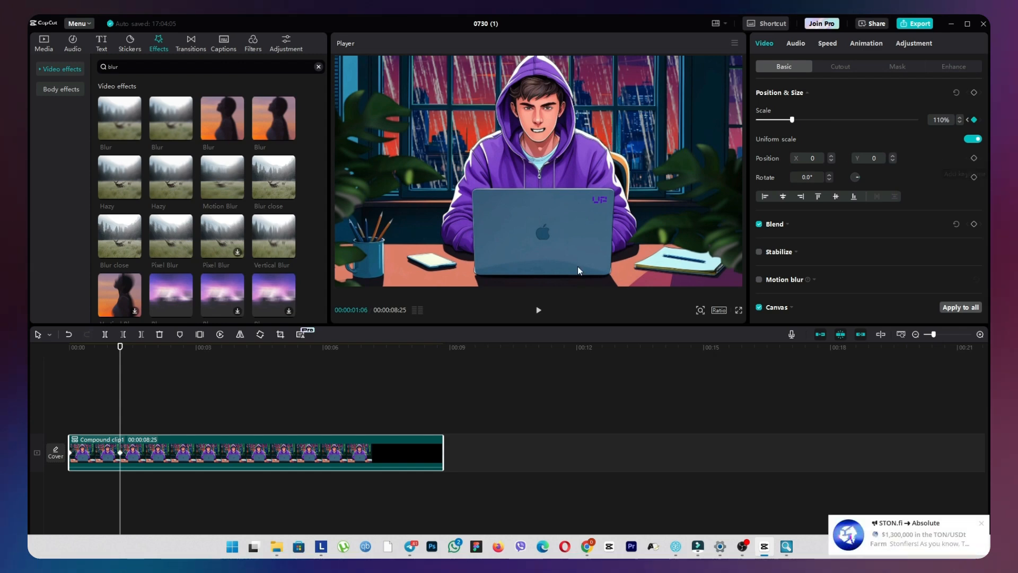
{"action": "key", "text": "ctrl+z"}
{"action": "key", "text": "ctrl+z"}
Keyframe the compound clip's position and rotation at the start, then zoom to 113% with Y position -137 at 00:00:01:22, holding it until 00:00:02:19.
{"action": "left_click_drag", "start_coordinate": [120, 370], "coordinate": [29, 378]}
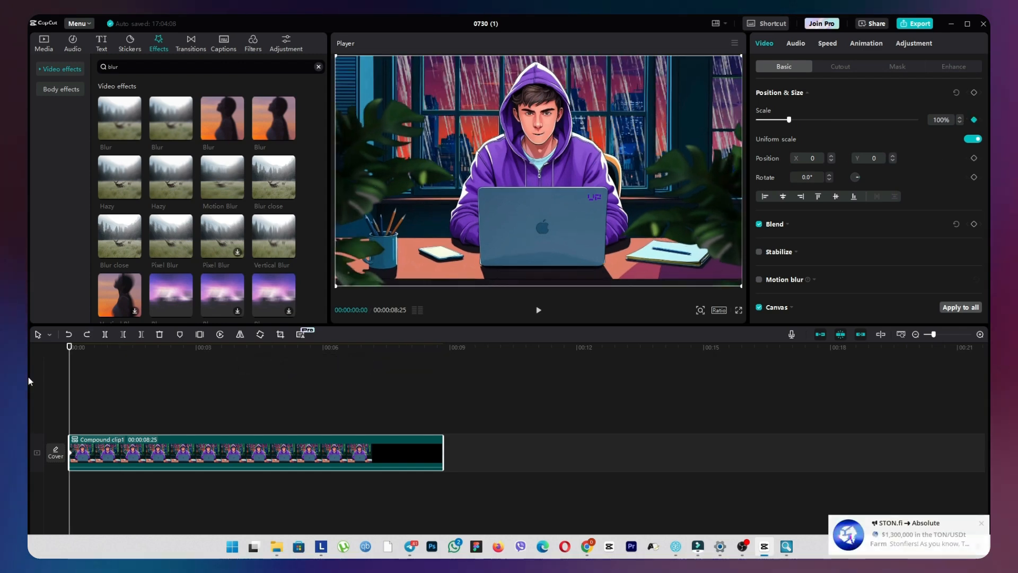
{"action": "left_click", "coordinate": [974, 158]}
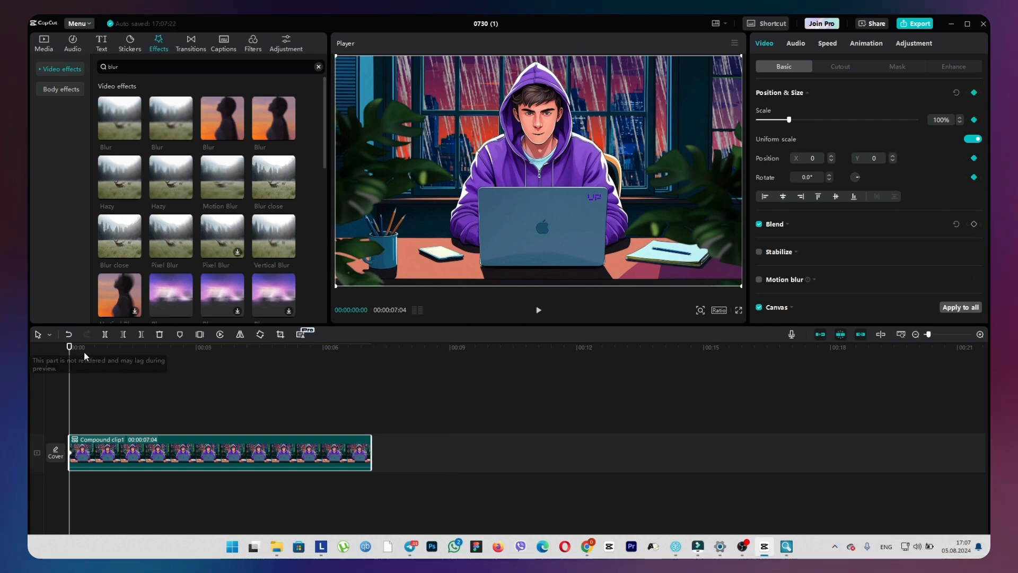
{"action": "left_click", "coordinate": [142, 348]}
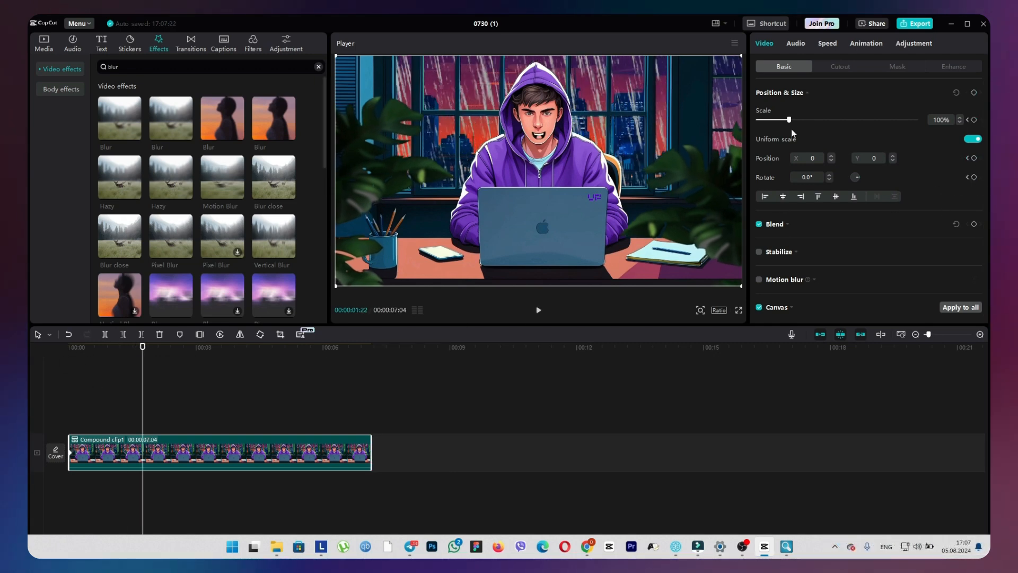
{"action": "left_click_drag", "start_coordinate": [789, 119], "coordinate": [794, 120]}
{"action": "left_click_drag", "start_coordinate": [539, 175], "coordinate": [538, 189]}
{"action": "left_click", "coordinate": [974, 177]}
{"action": "left_click_drag", "start_coordinate": [142, 365], "coordinate": [180, 365]}
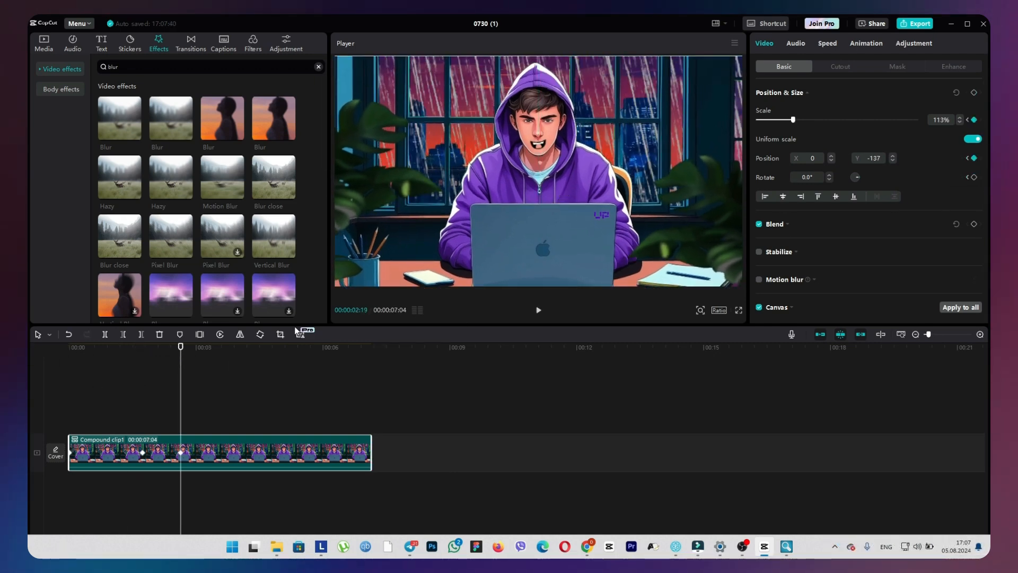
Add scale and position keyframes through the compound clip's second half to zoom back out and recentre the image, then return to the start.
{"action": "left_click", "coordinate": [251, 348]}
{"action": "left_click_drag", "start_coordinate": [794, 120], "coordinate": [791, 120]}
{"action": "left_click_drag", "start_coordinate": [539, 180], "coordinate": [539, 171]}
{"action": "left_click_drag", "start_coordinate": [250, 348], "coordinate": [352, 376]}
{"action": "left_click", "coordinate": [974, 119]}
{"action": "left_click_drag", "start_coordinate": [791, 120], "coordinate": [790, 120]}
{"action": "left_click_drag", "start_coordinate": [538, 175], "coordinate": [539, 170]}
{"action": "left_click_drag", "start_coordinate": [353, 453], "coordinate": [371, 452]}
{"action": "left_click_drag", "start_coordinate": [353, 348], "coordinate": [70, 348]}
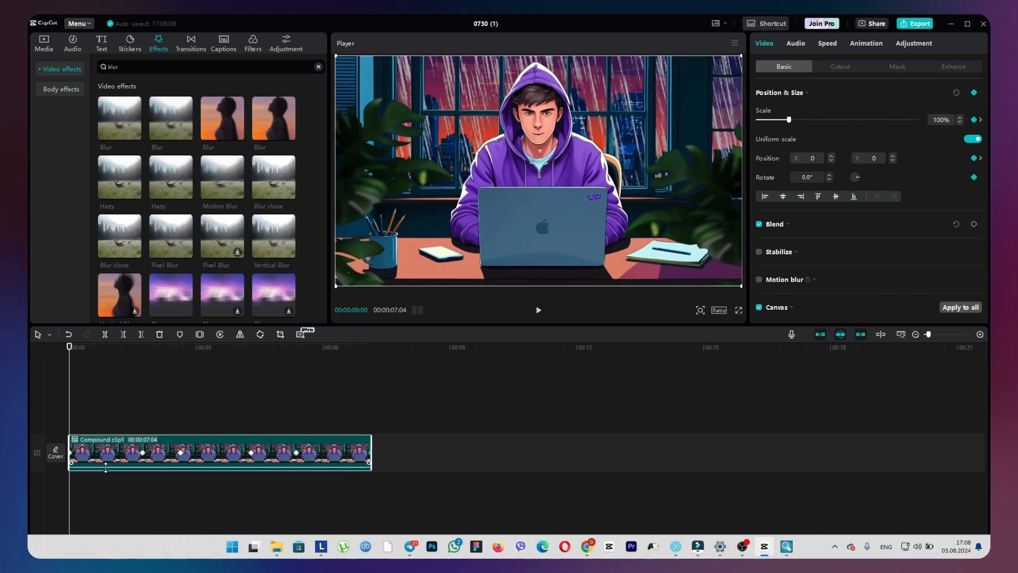